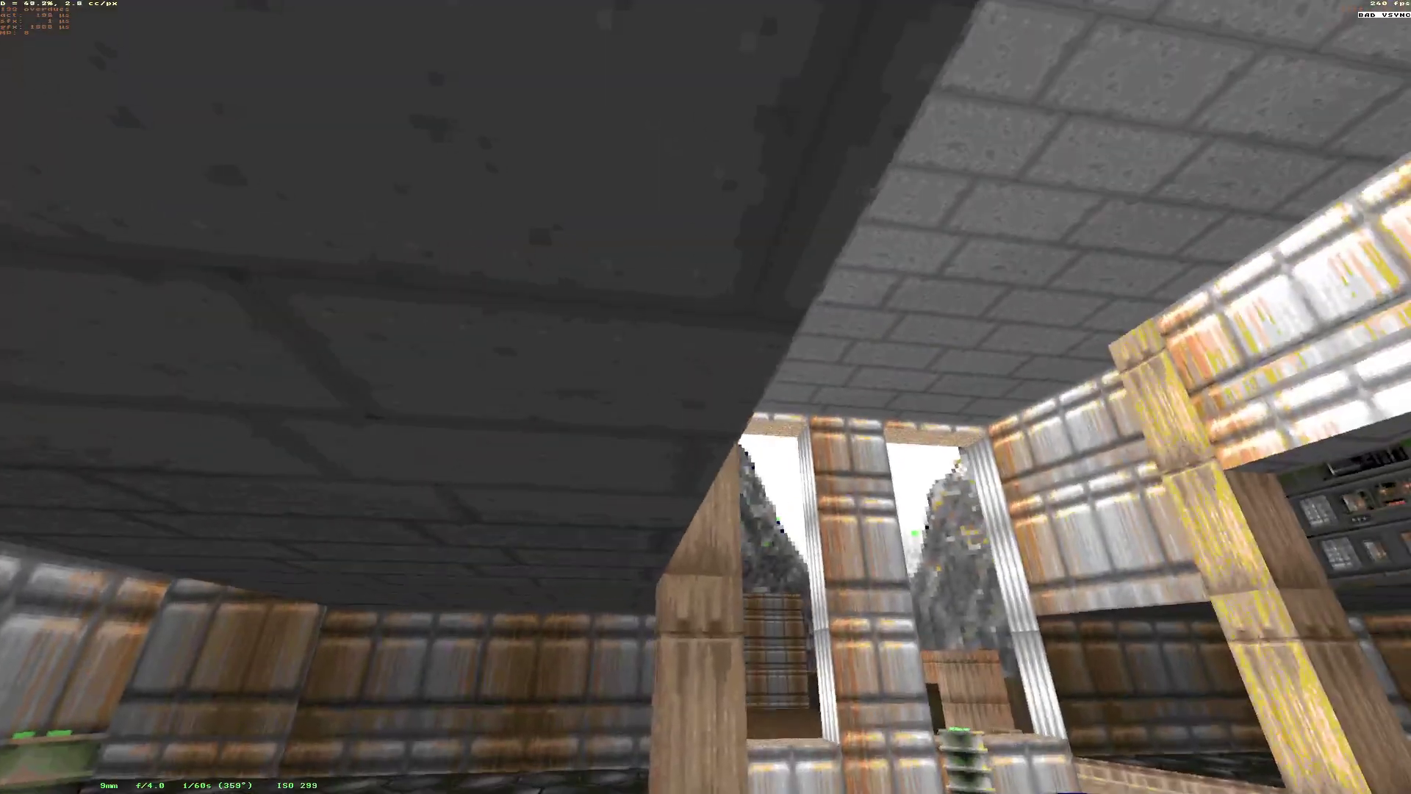
# Survey the pool room and the whole level's layout on the overhead map, checking which sectors adjoin the window wall.
pyautogui.press('d')
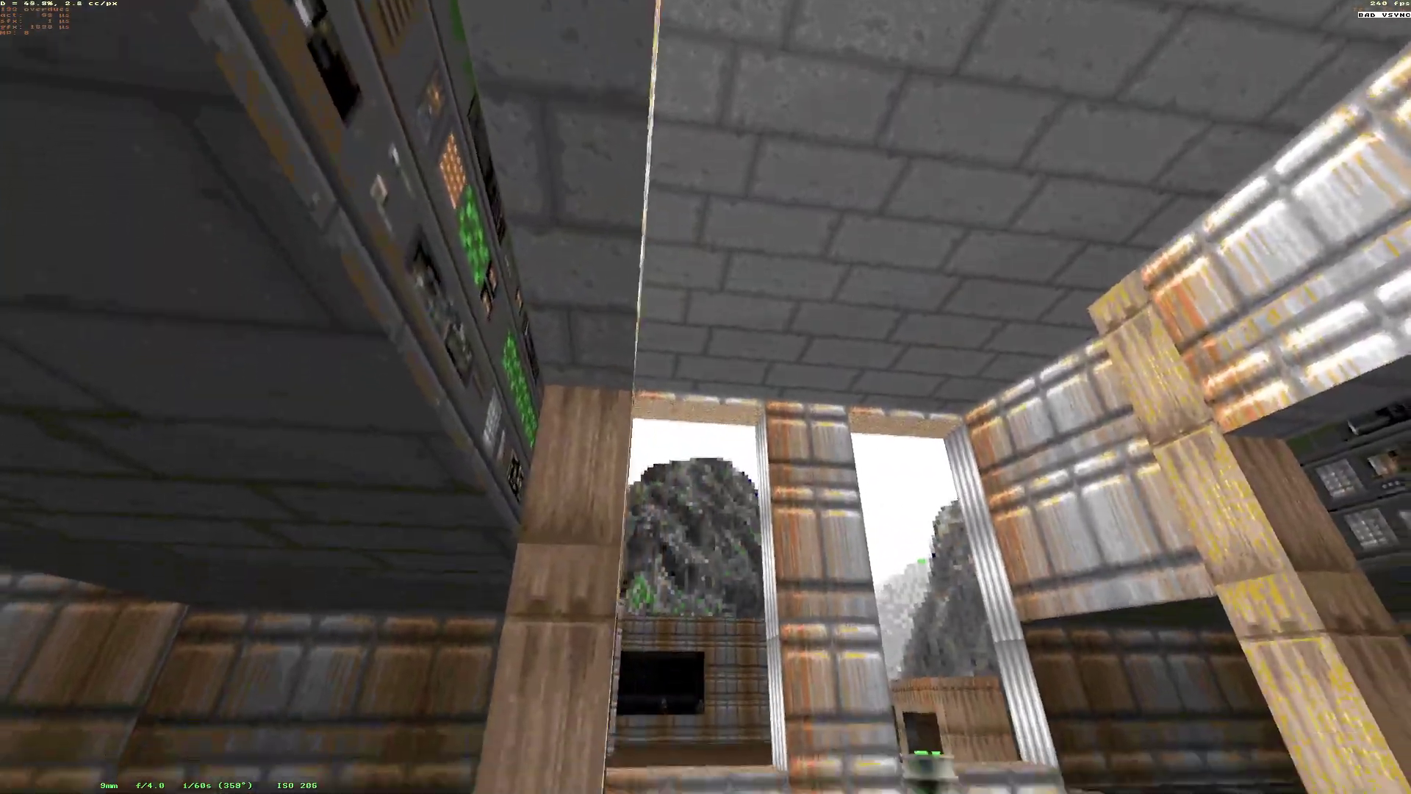
pyautogui.press('Tab')
pyautogui.scroll(5, 705, 397)
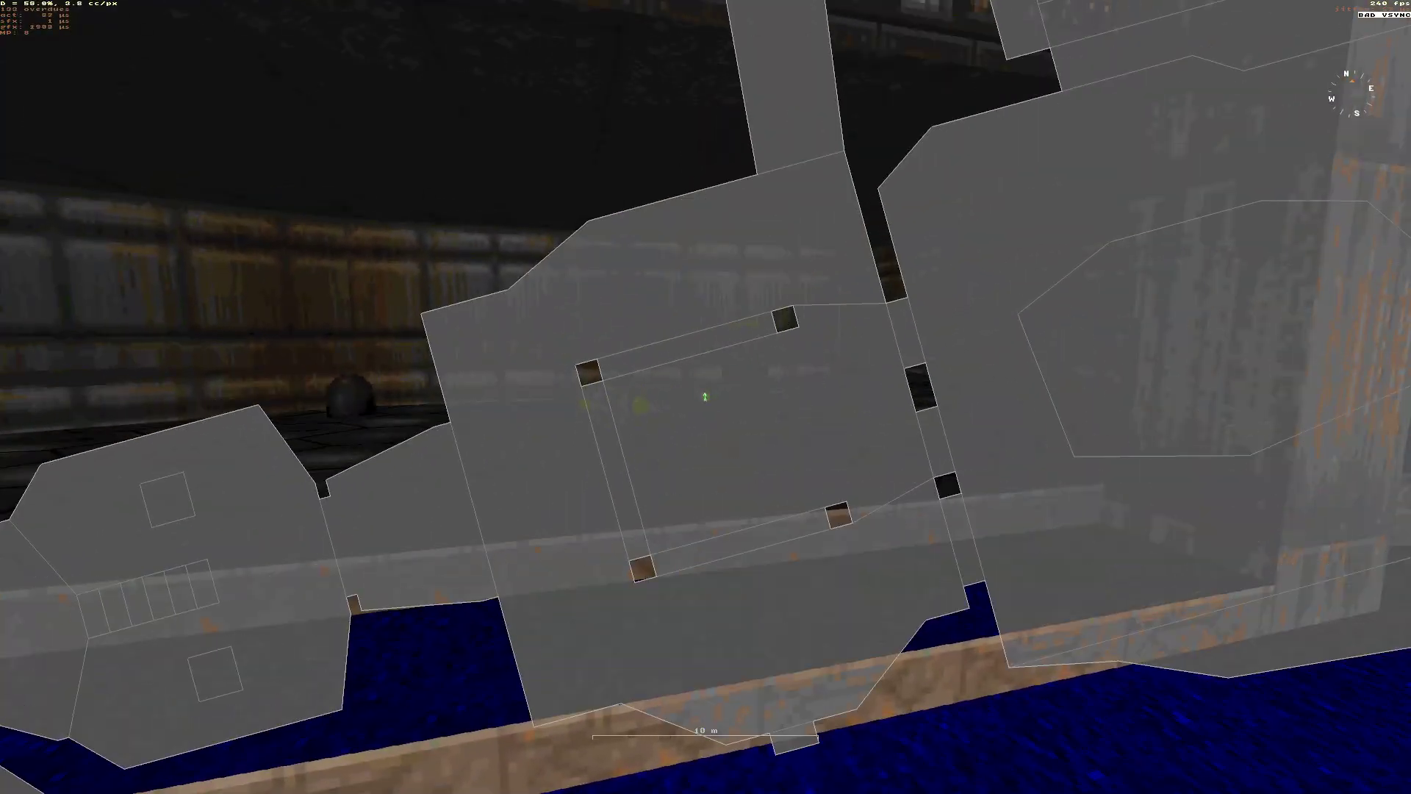
pyautogui.press('e')
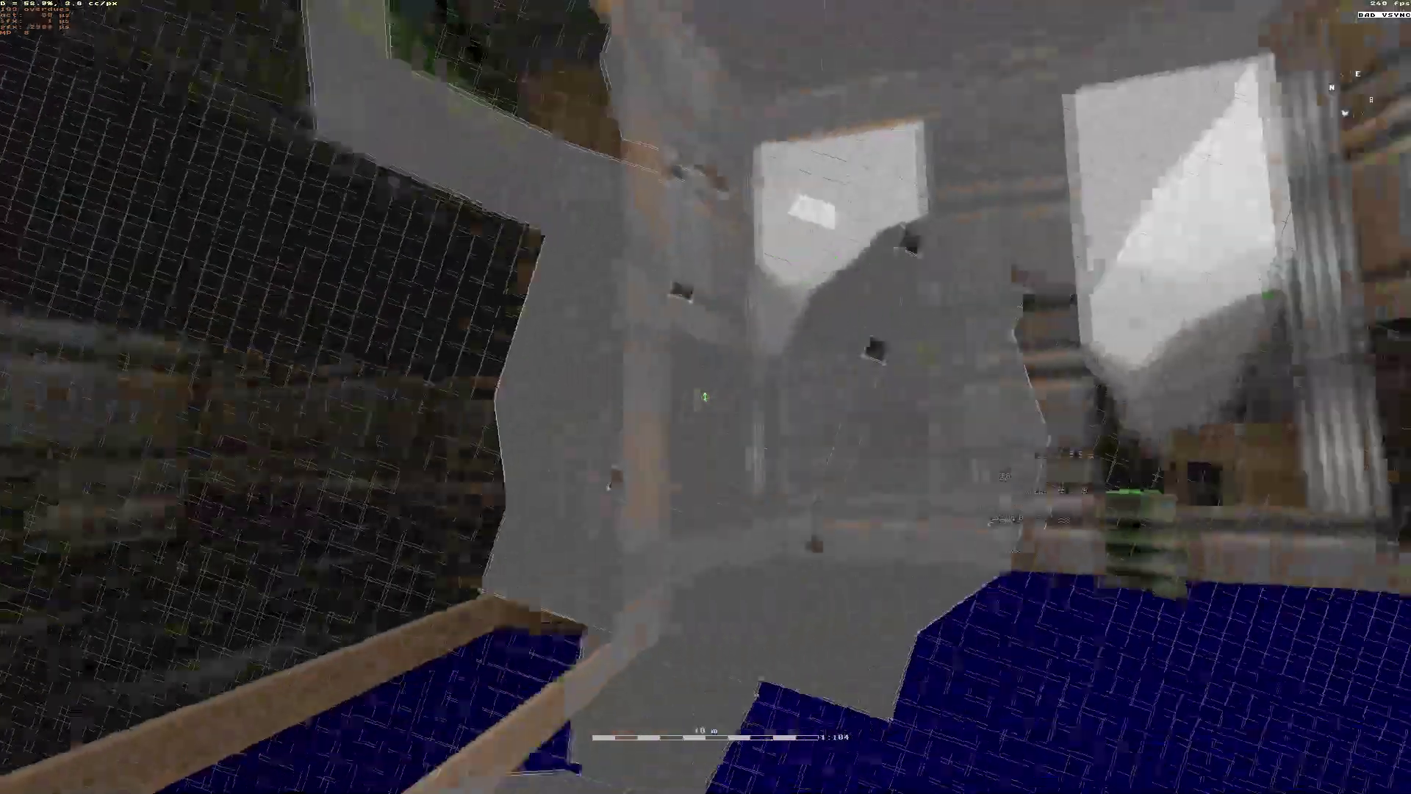
pyautogui.press('d')
pyautogui.press('w')
pyautogui.scroll(-3, 728, 367)
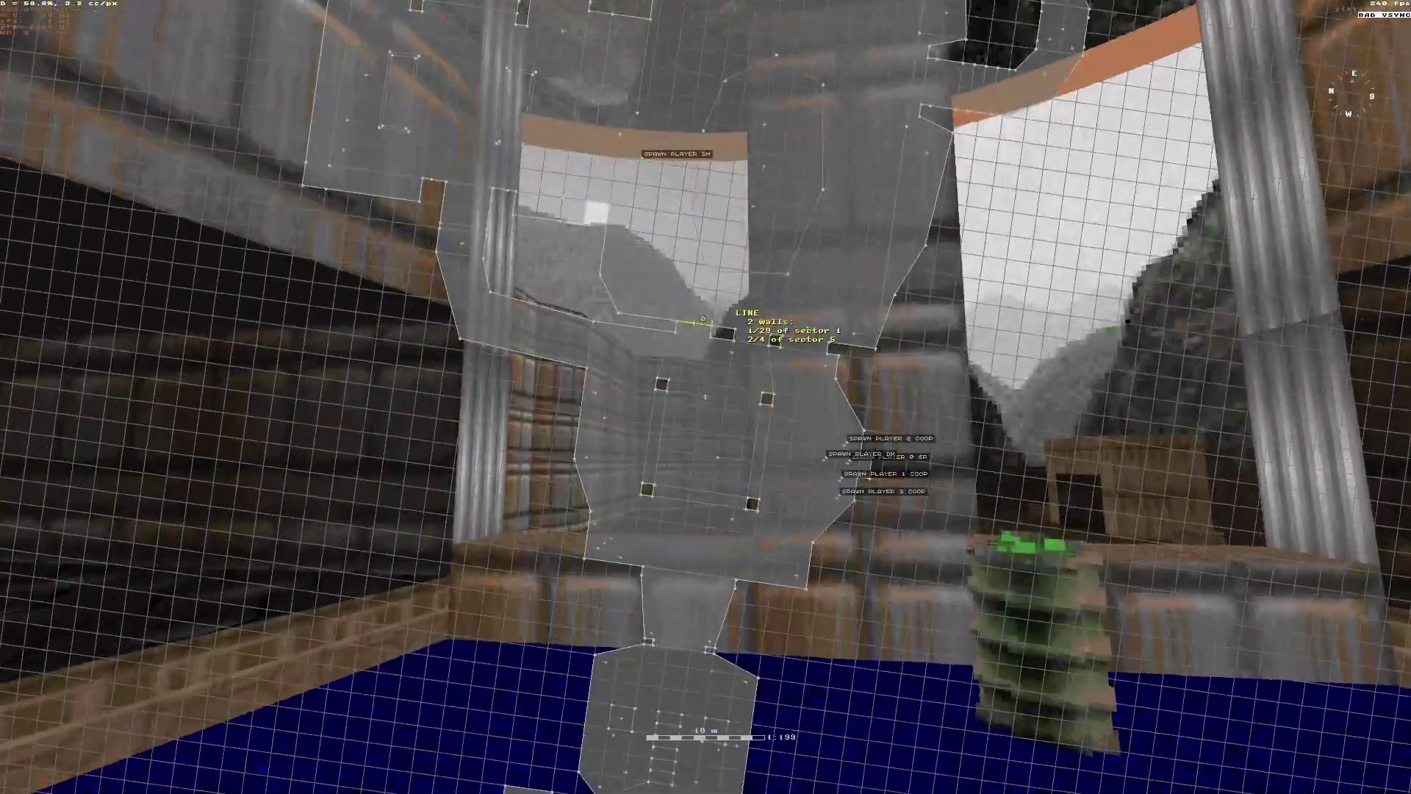
pyautogui.scroll(-3, 727, 368)
pyautogui.scroll(2, 727, 368)
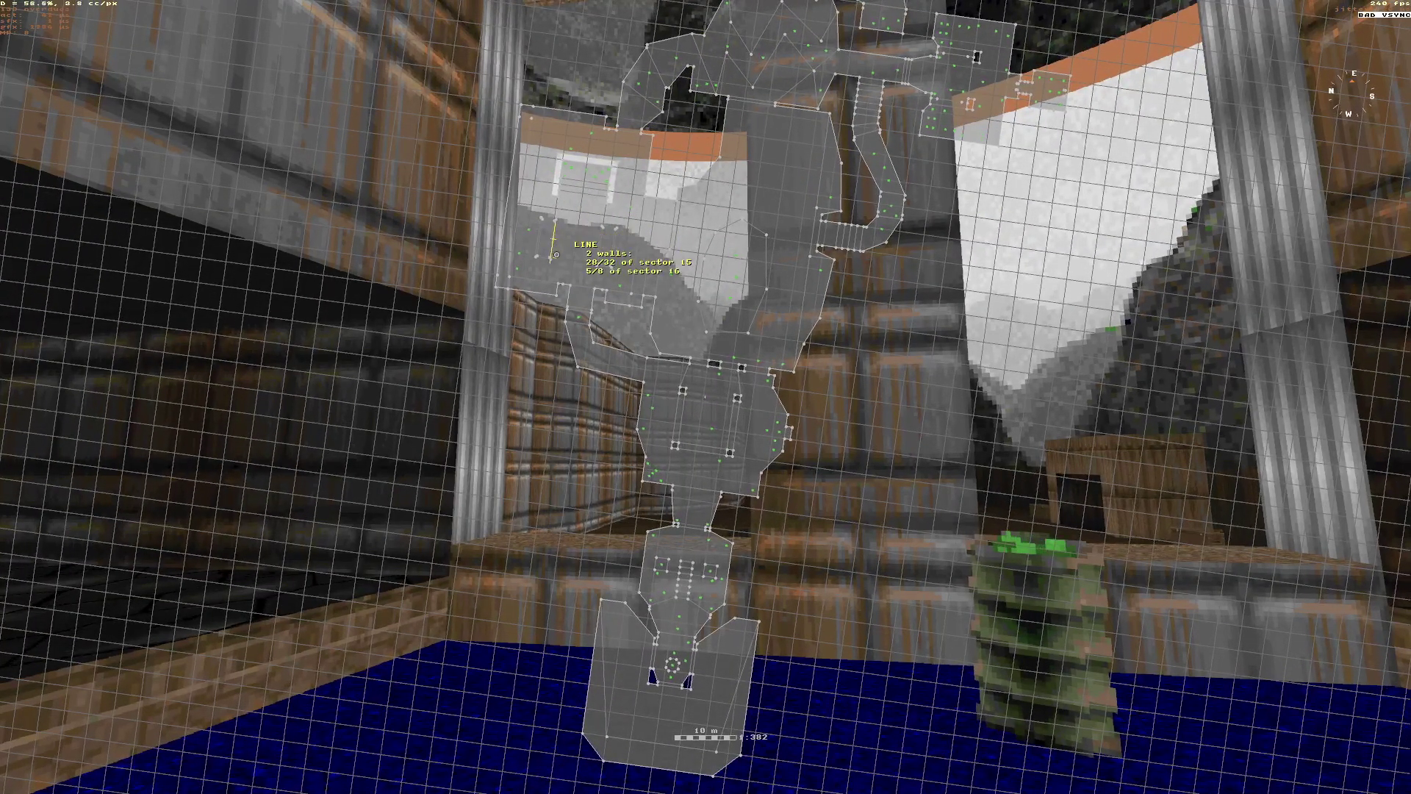
pyautogui.press('w')
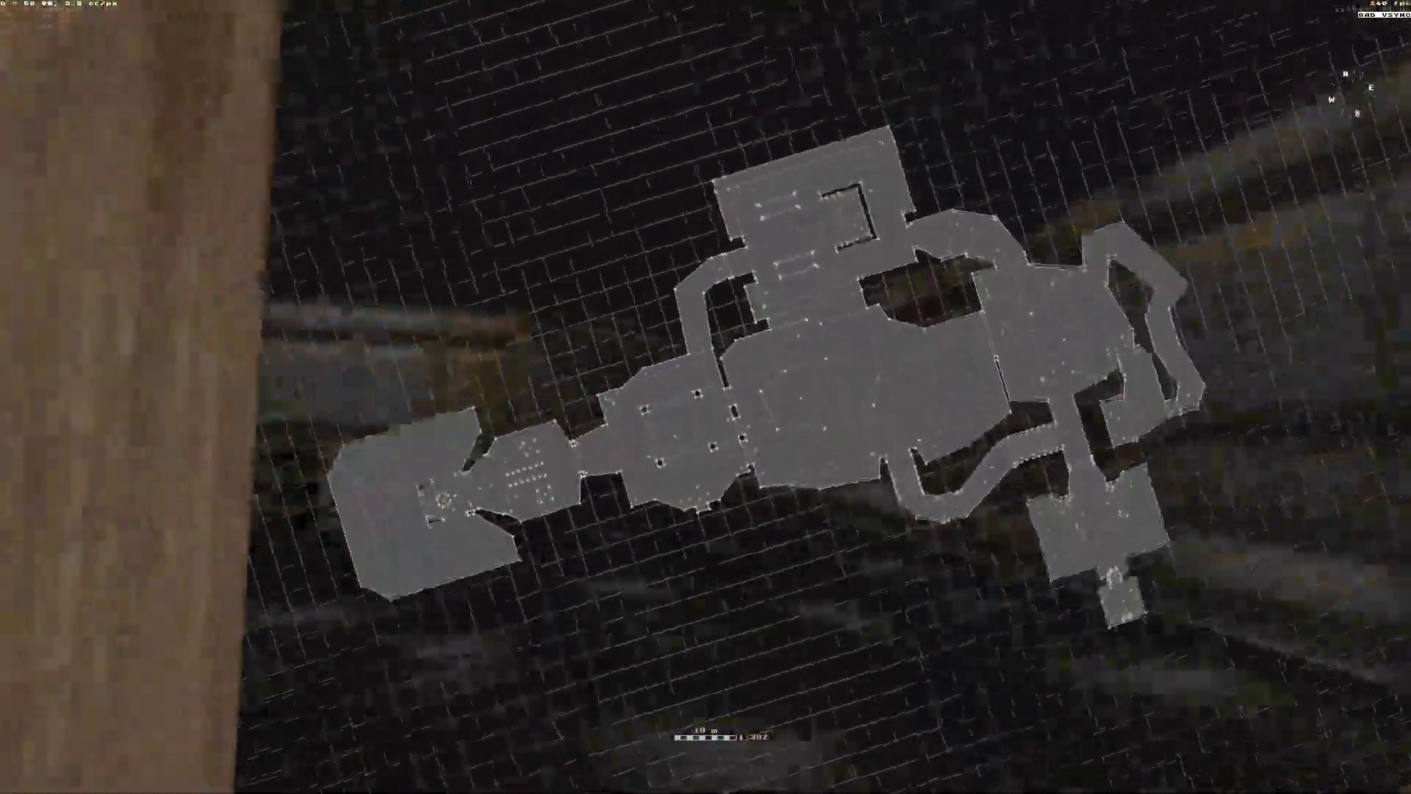
pyautogui.press('Tab')
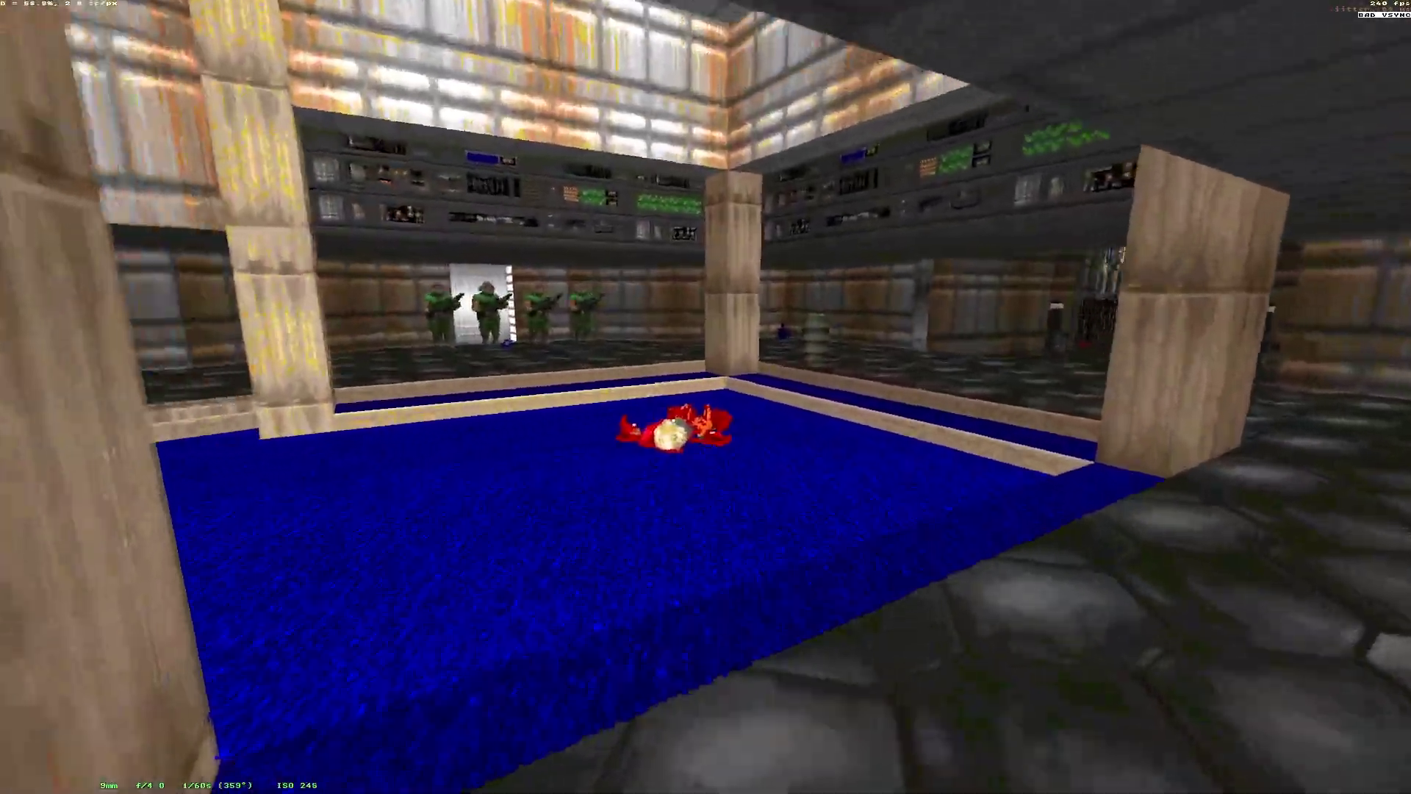
# Walk around the pool room and examine its wooden pillars, side corridor and the window openings to the courtyard.
pyautogui.press('w')
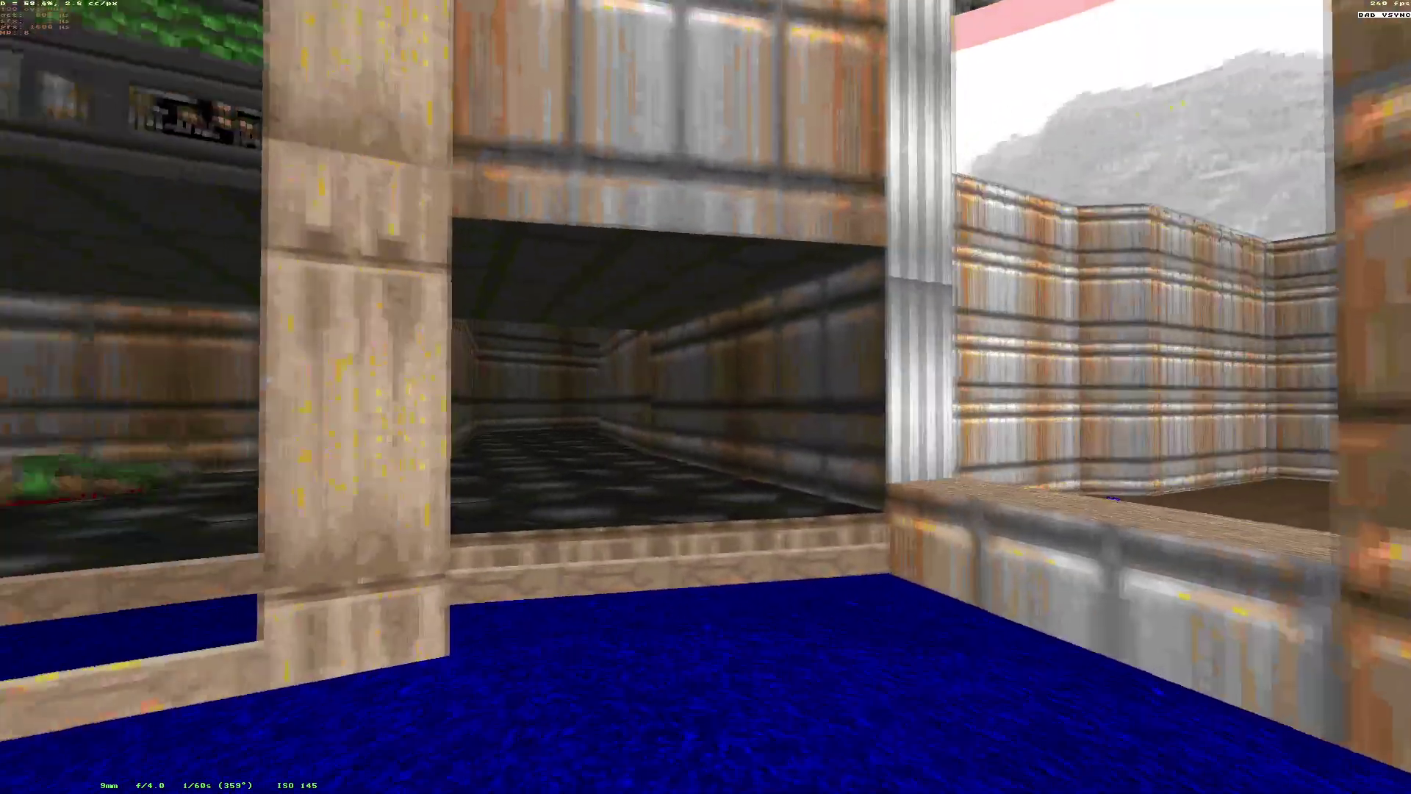
pyautogui.press('w')
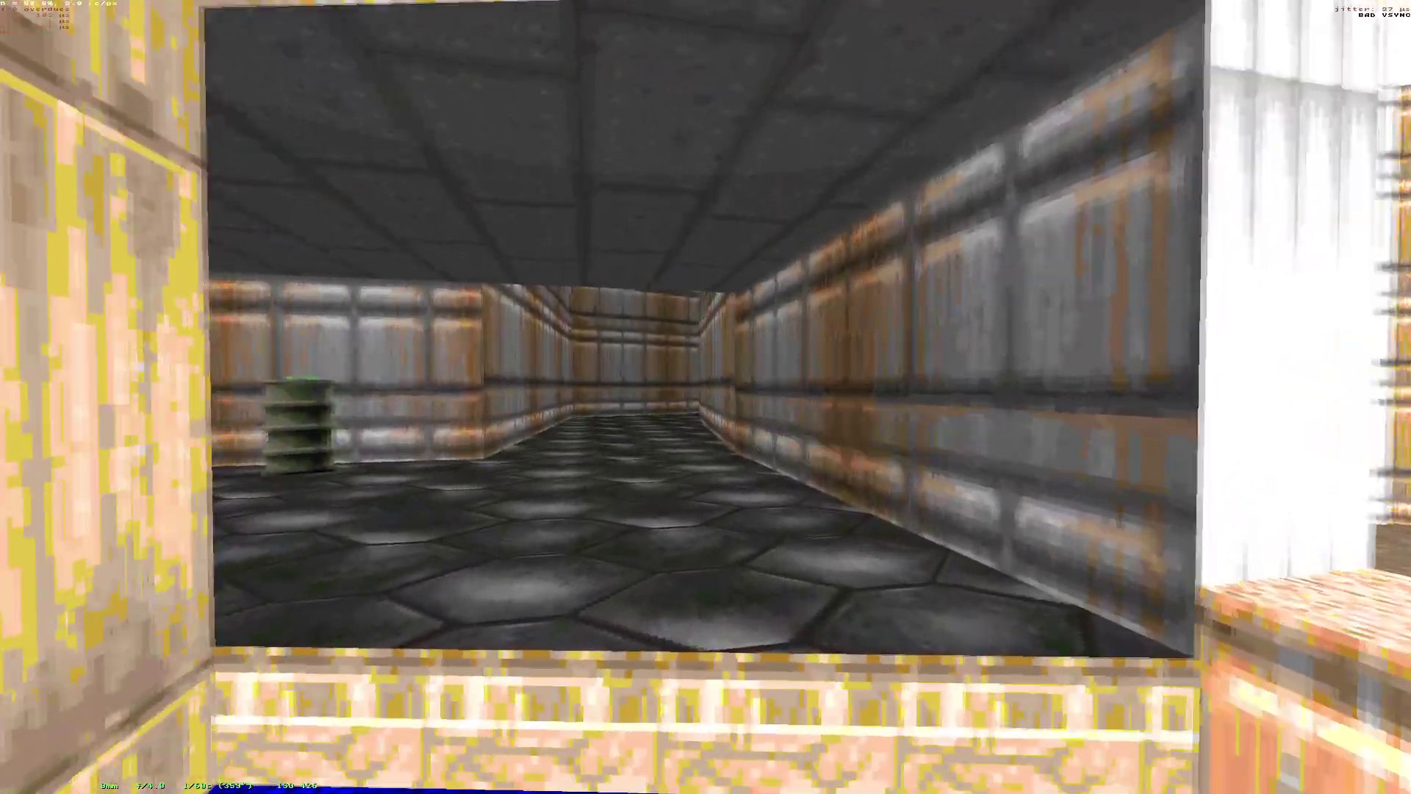
pyautogui.press('s')
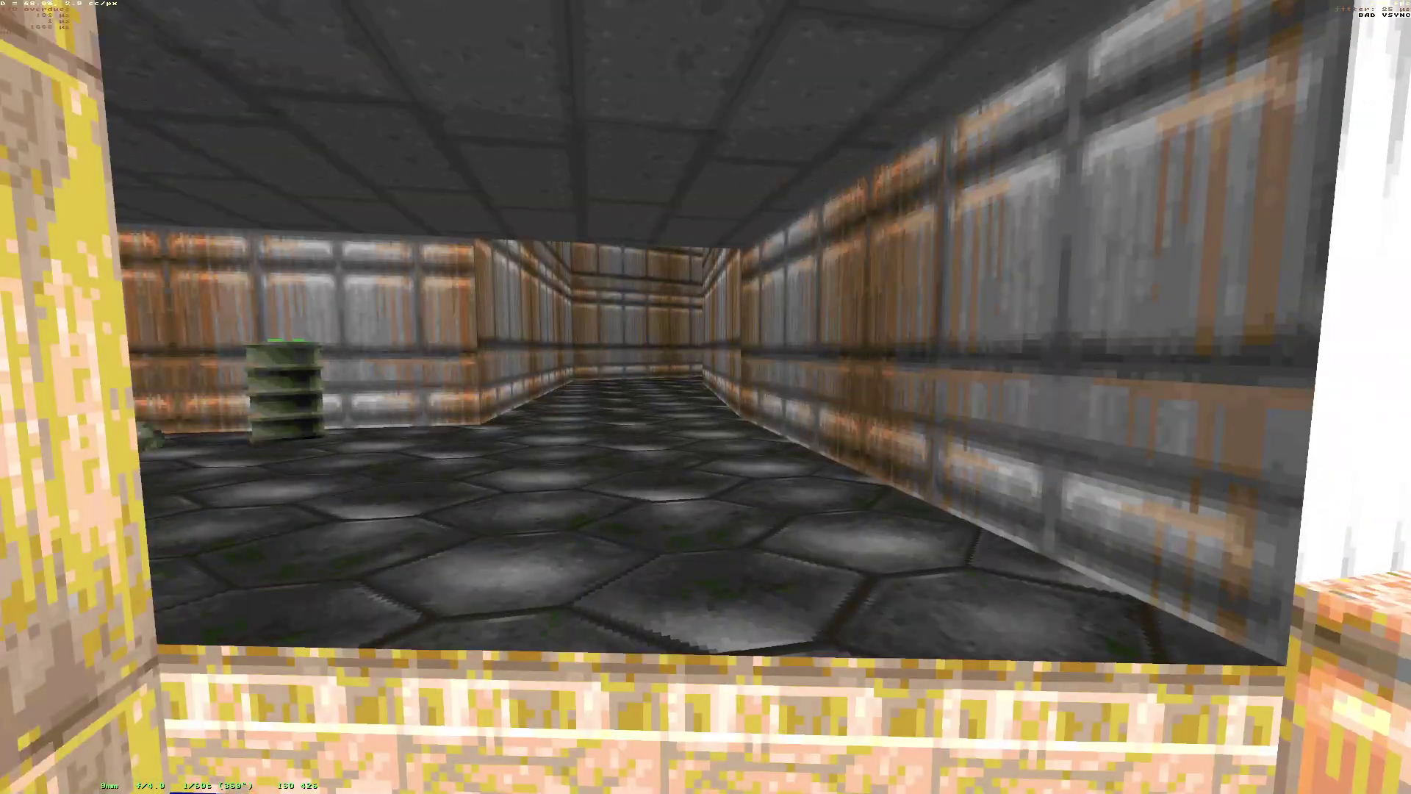
pyautogui.press('w')
pyautogui.press('s')
pyautogui.press('Left')
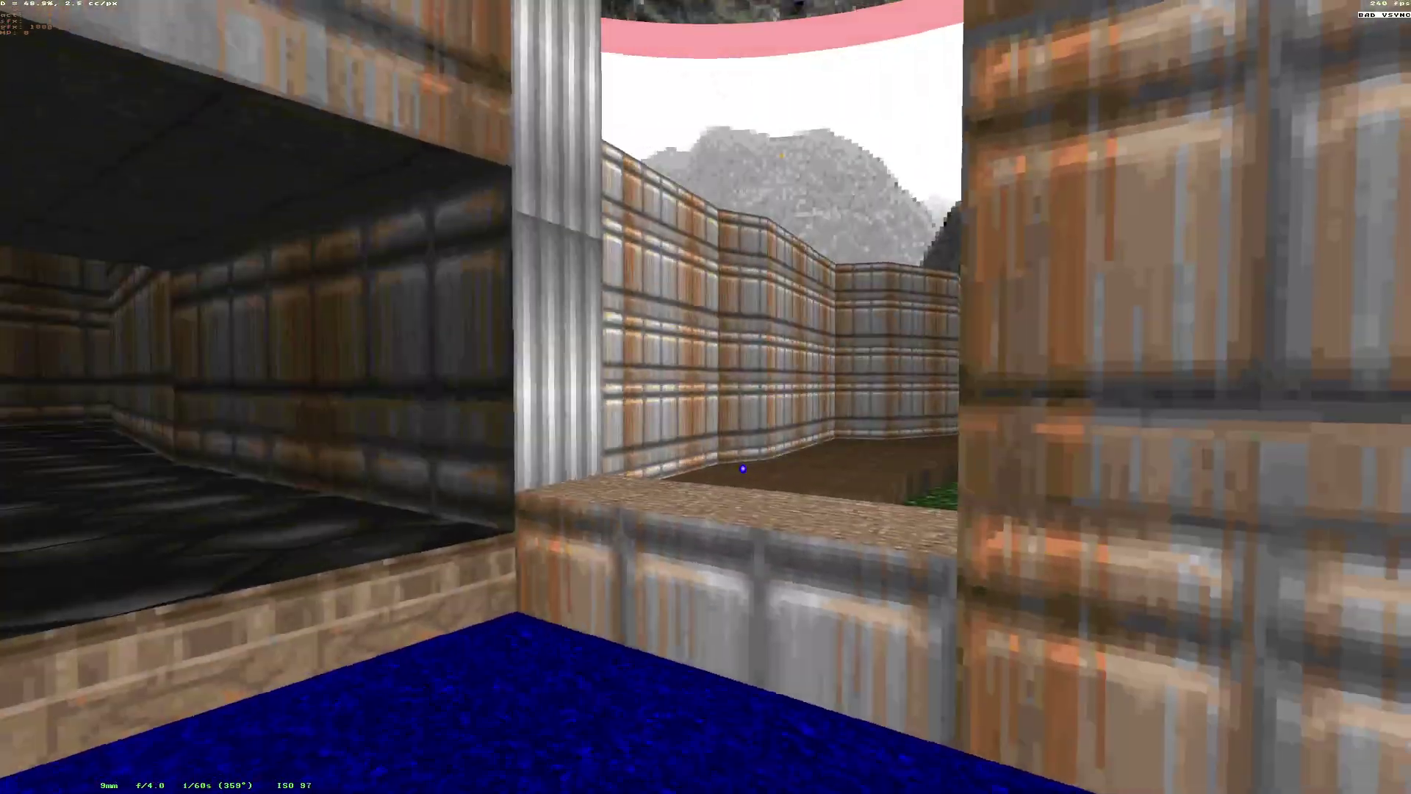
pyautogui.press('Left')
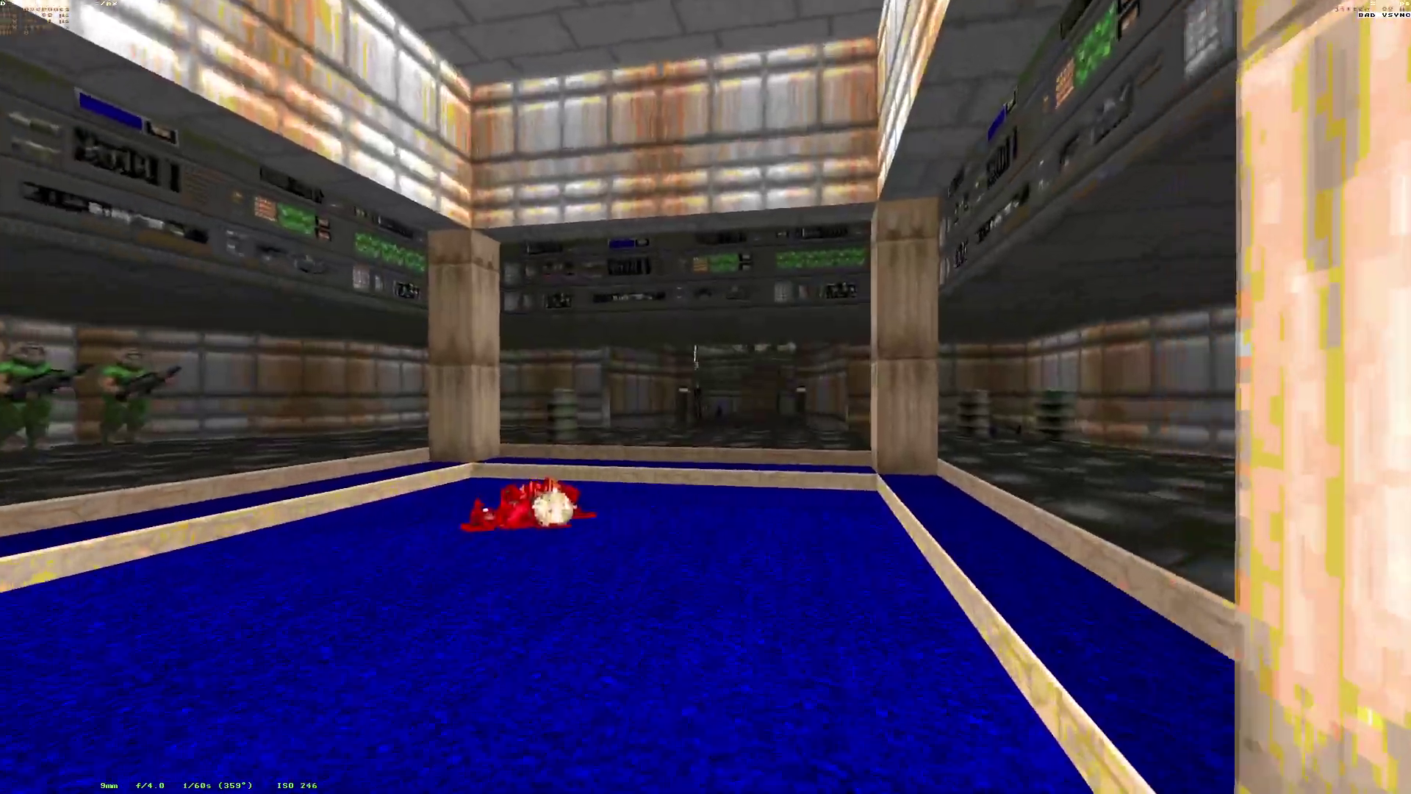
pyautogui.press('w')
pyautogui.press('Left')
# Examine the pool room, the courtyard and the neighbouring computer room on the overhead map at several scales.
pyautogui.press('Tab')
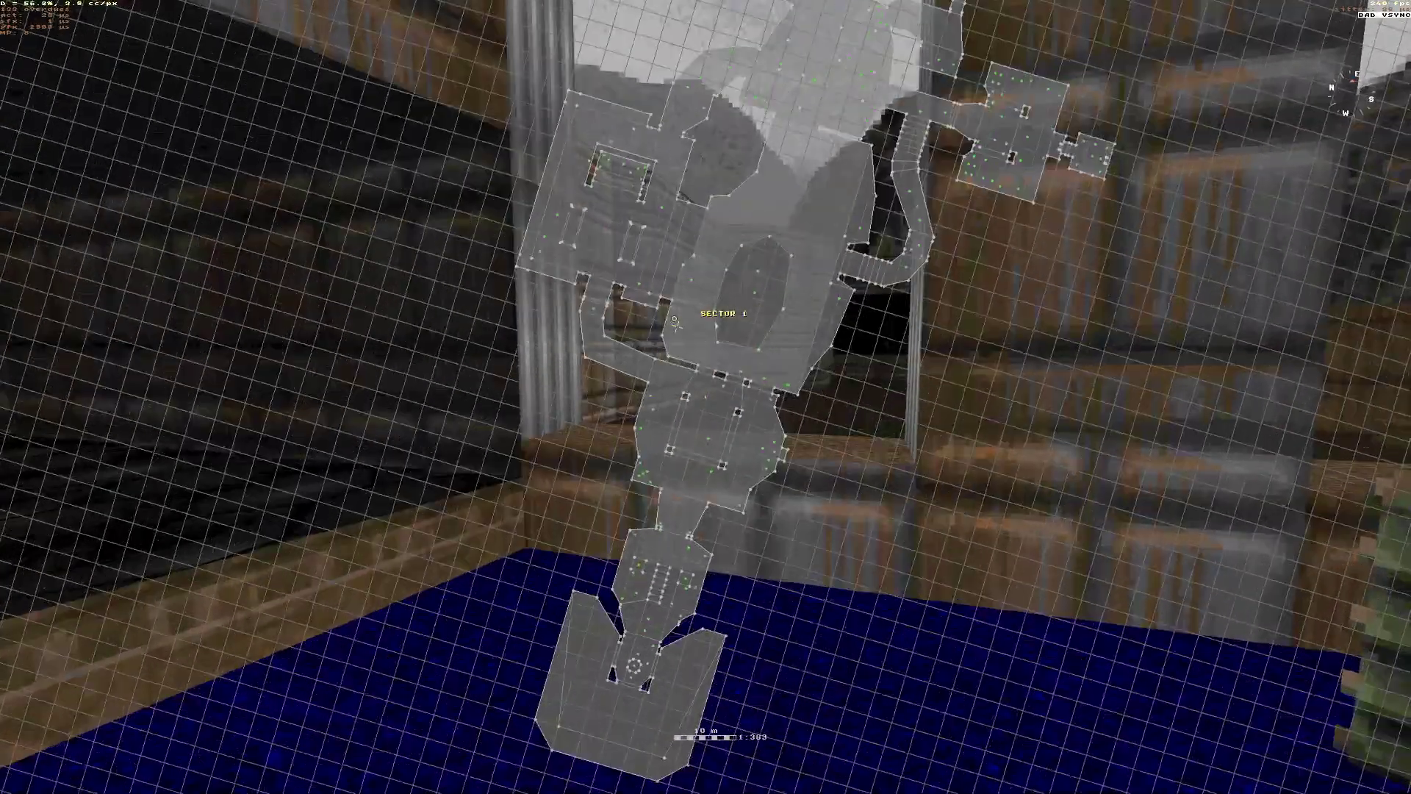
pyautogui.scroll(3, 684, 231)
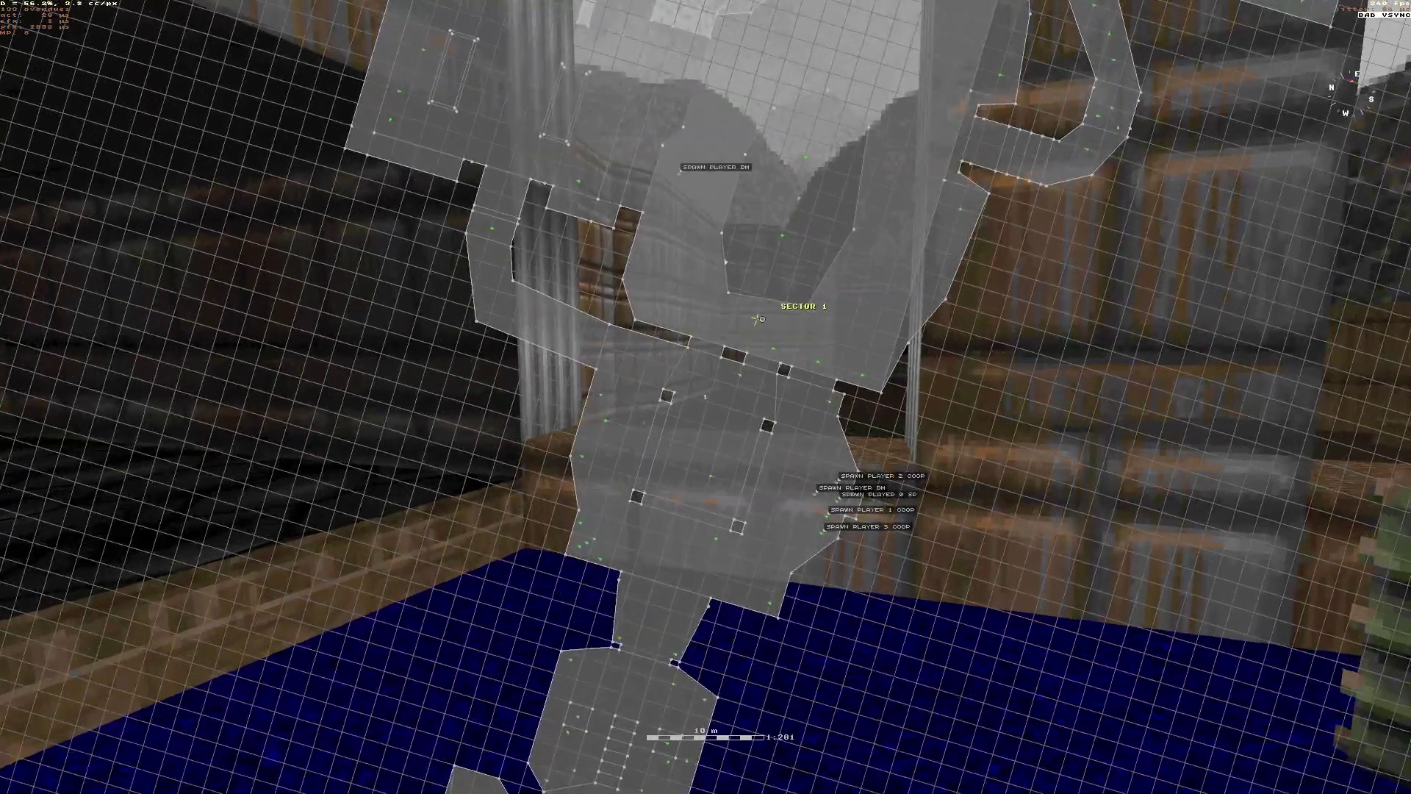
pyautogui.scroll(-5, 624, 354)
pyautogui.scroll(3, 670, 255)
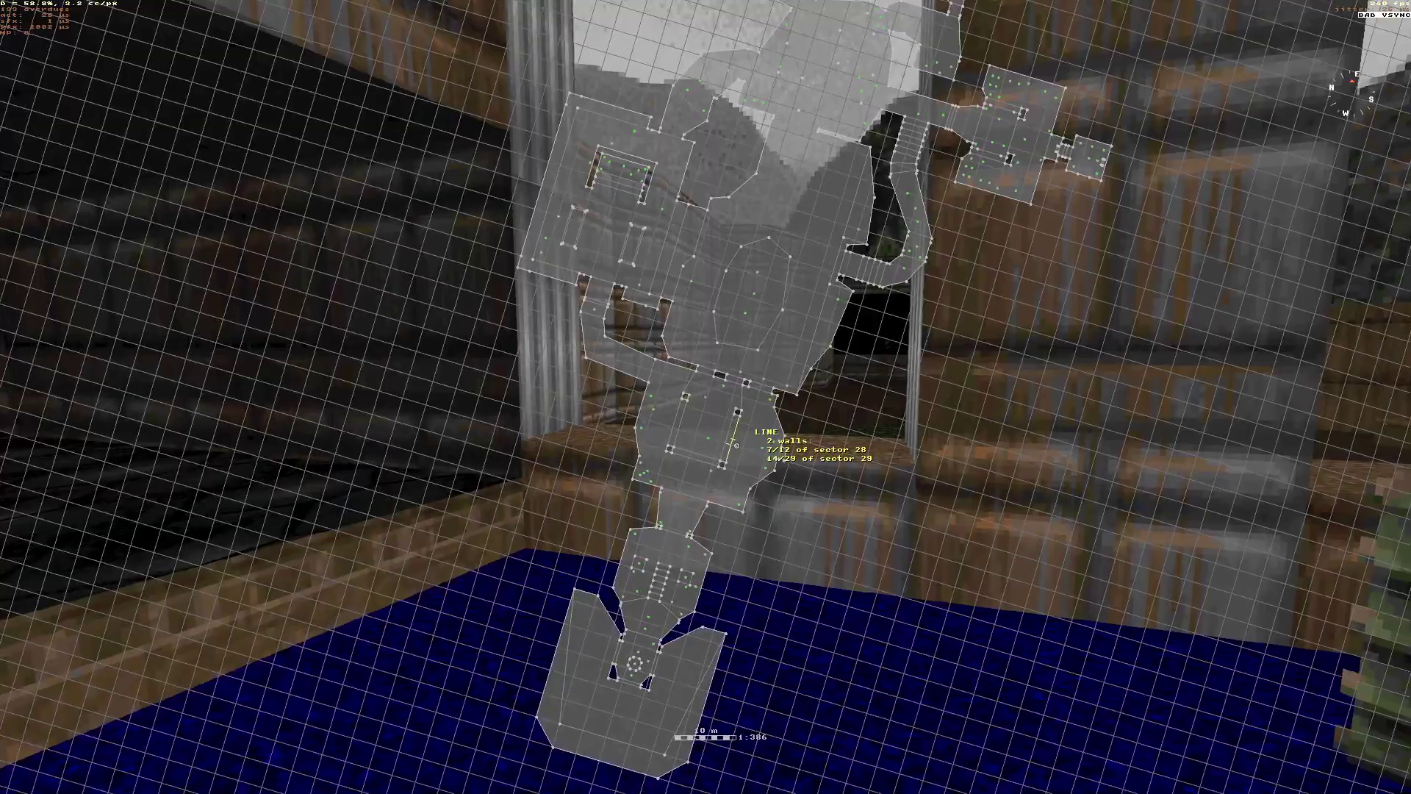
pyautogui.press('Tab')
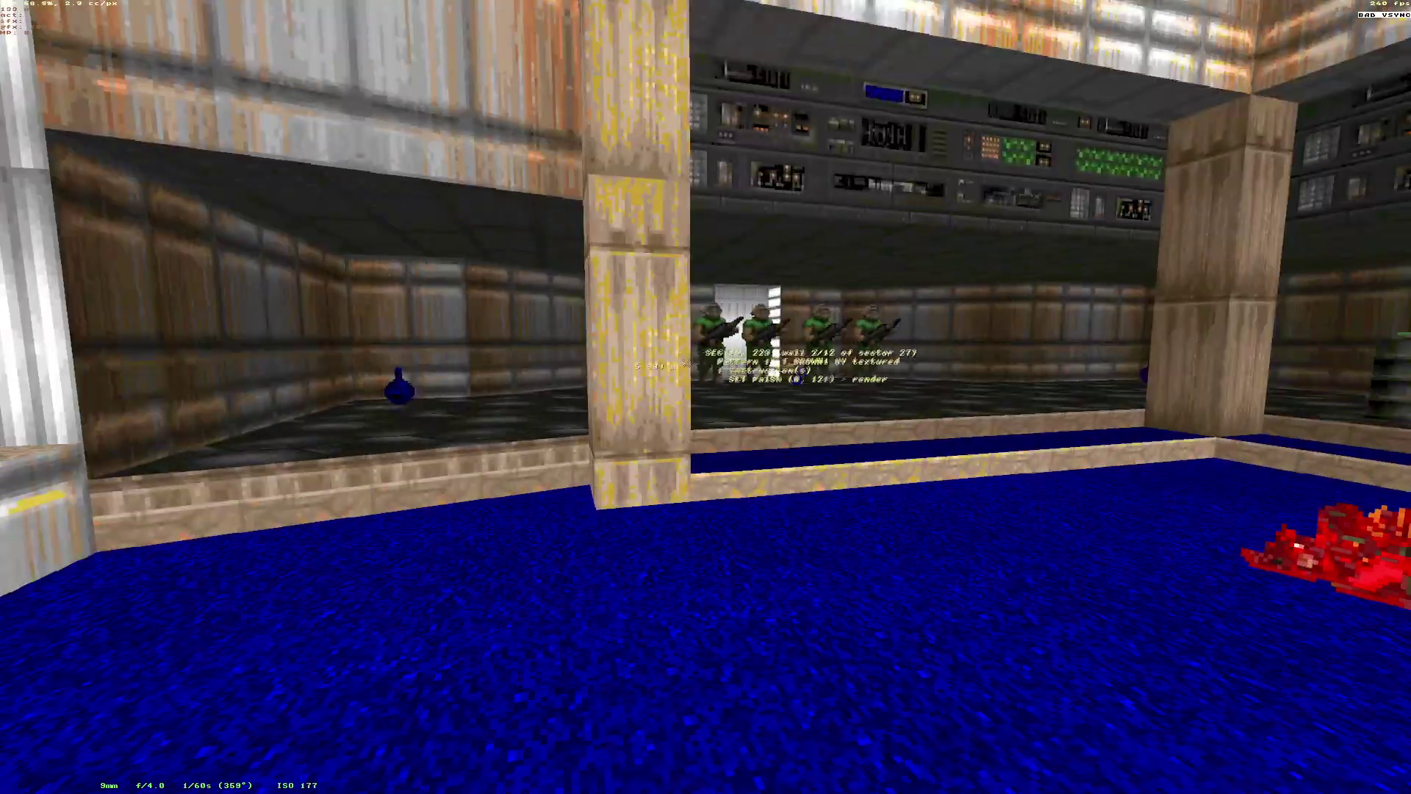
# Walk through the dark side passage and back to the pool to inspect the wall between the two windows.
pyautogui.press('w')
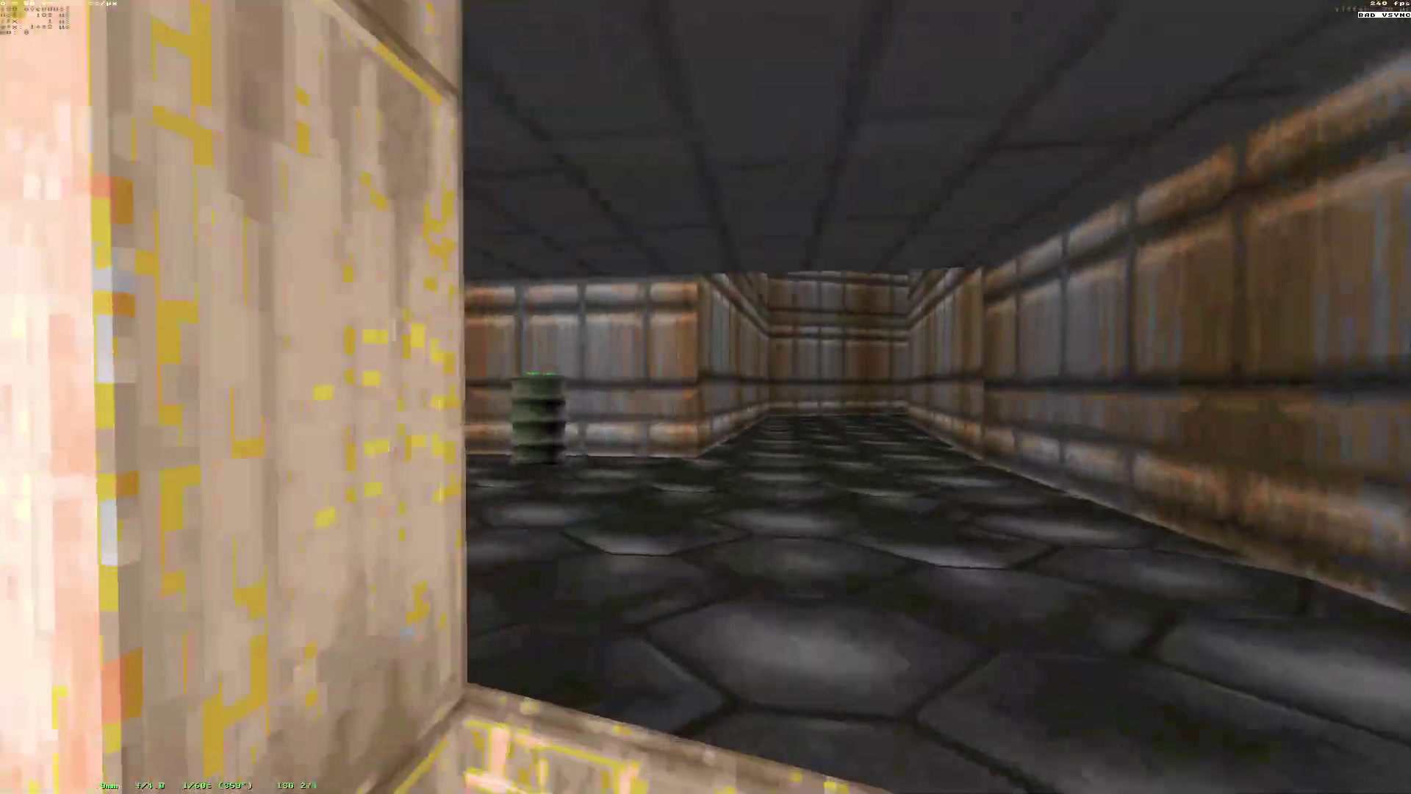
pyautogui.press('w')
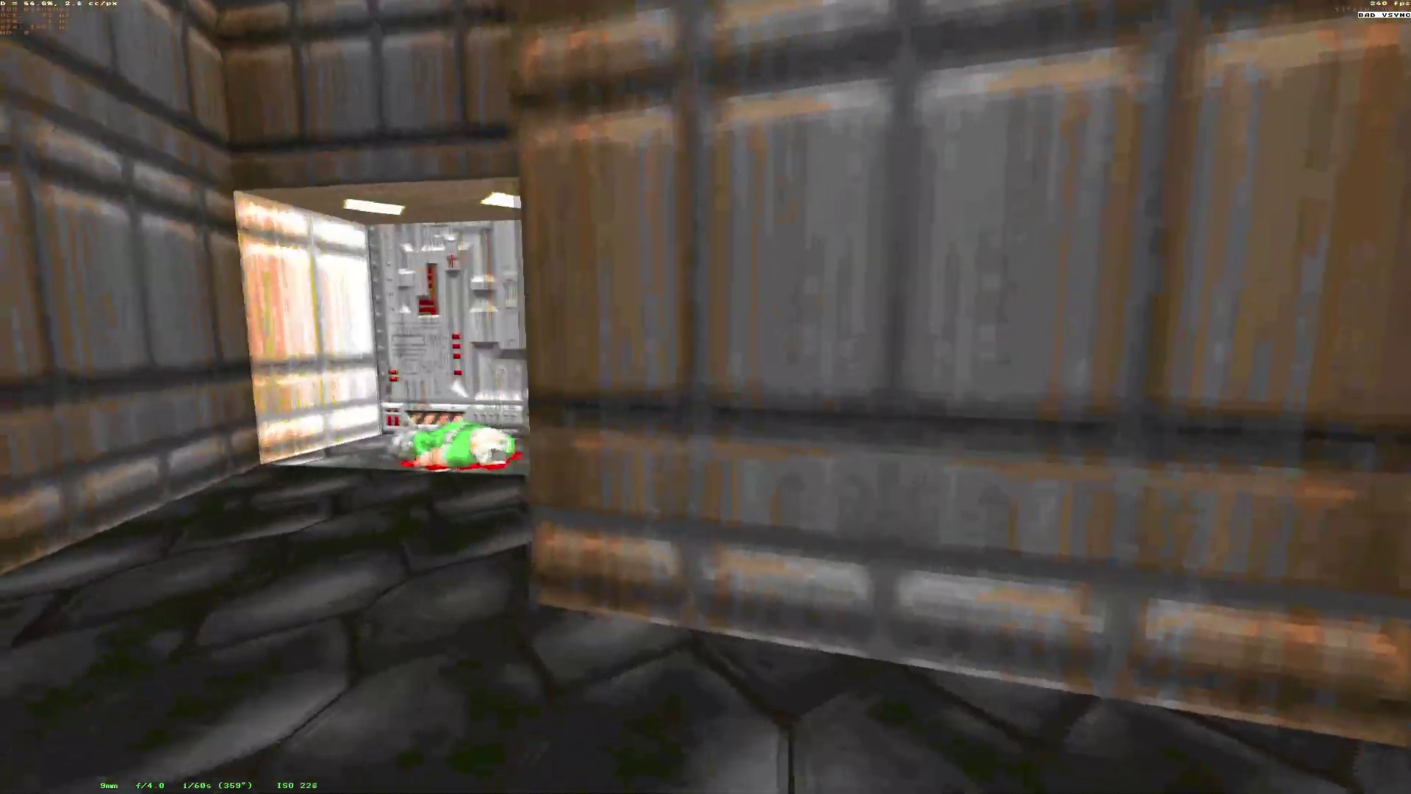
pyautogui.press('w')
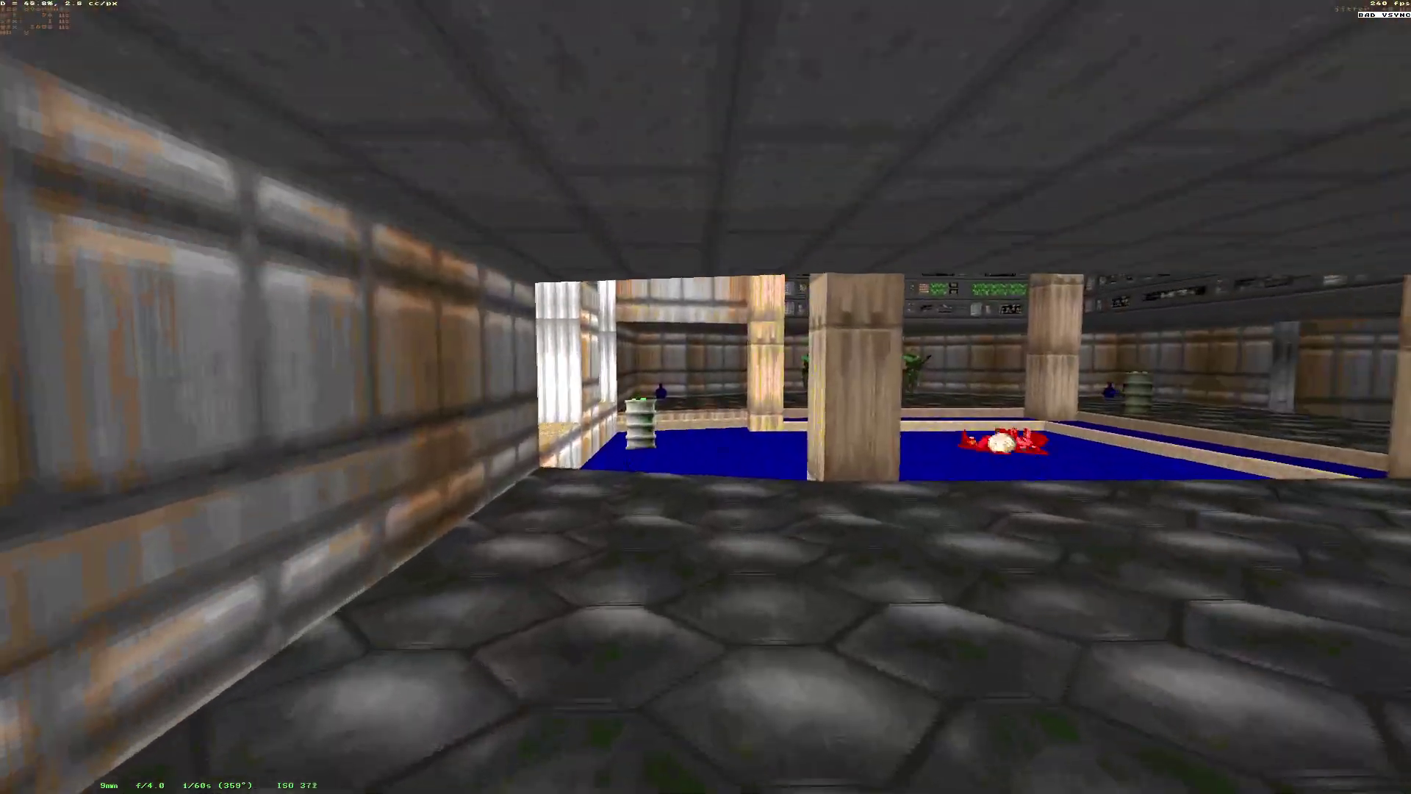
pyautogui.press('w')
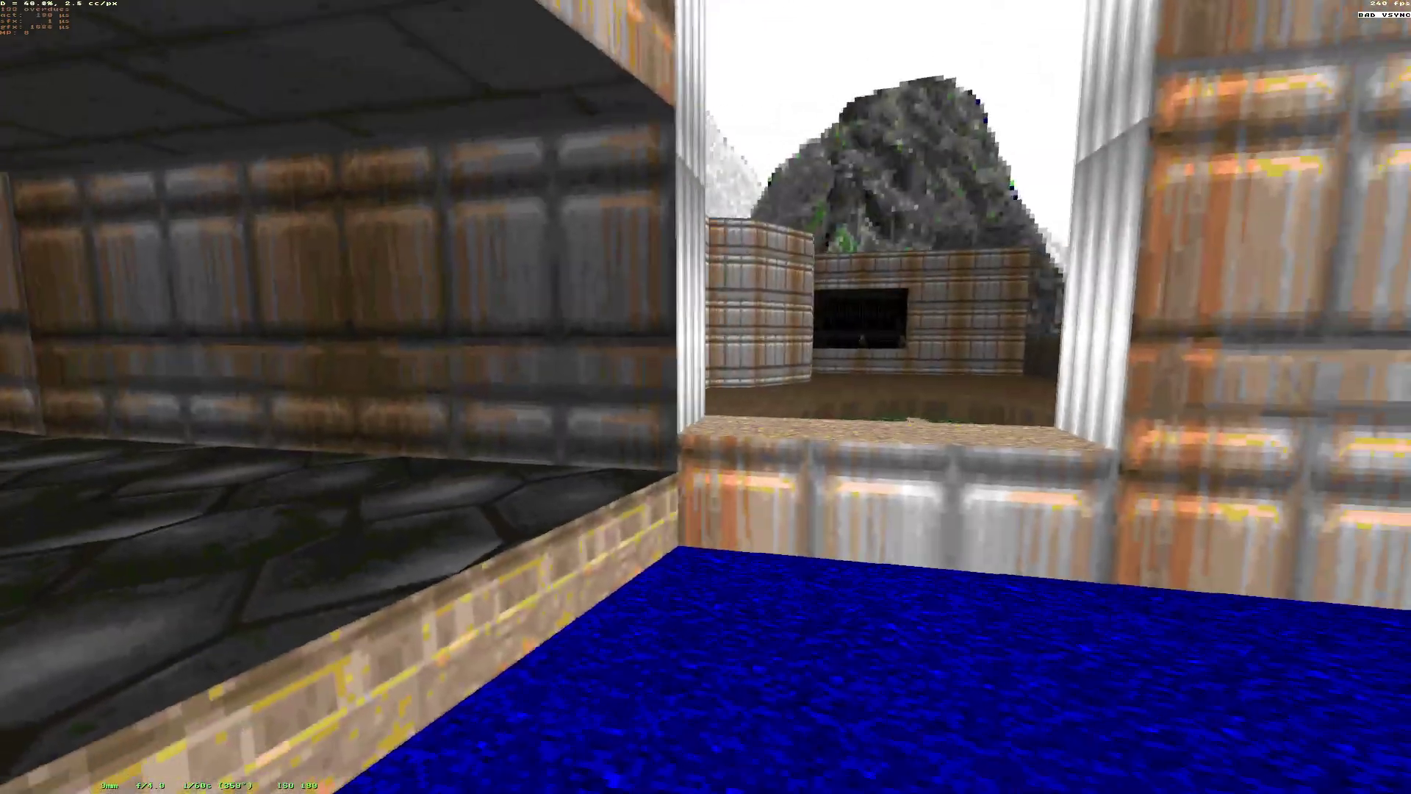
# Start a union from the pillar wall between the pool room's windows (wall 6/12 of sector 27) and walk toward the computer room.
pyautogui.press('Tab')
pyautogui.scroll(5, 725, 387)
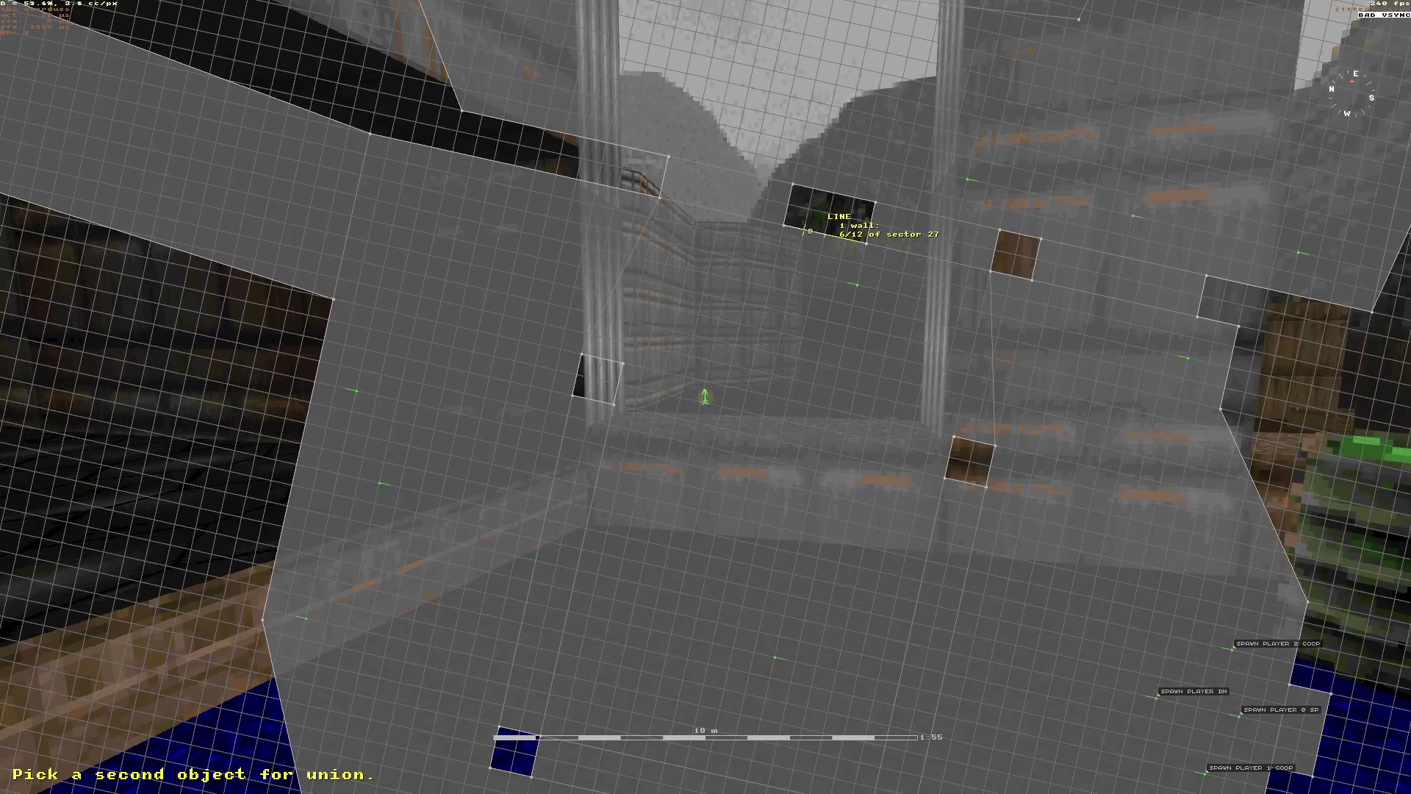
pyautogui.press('w')
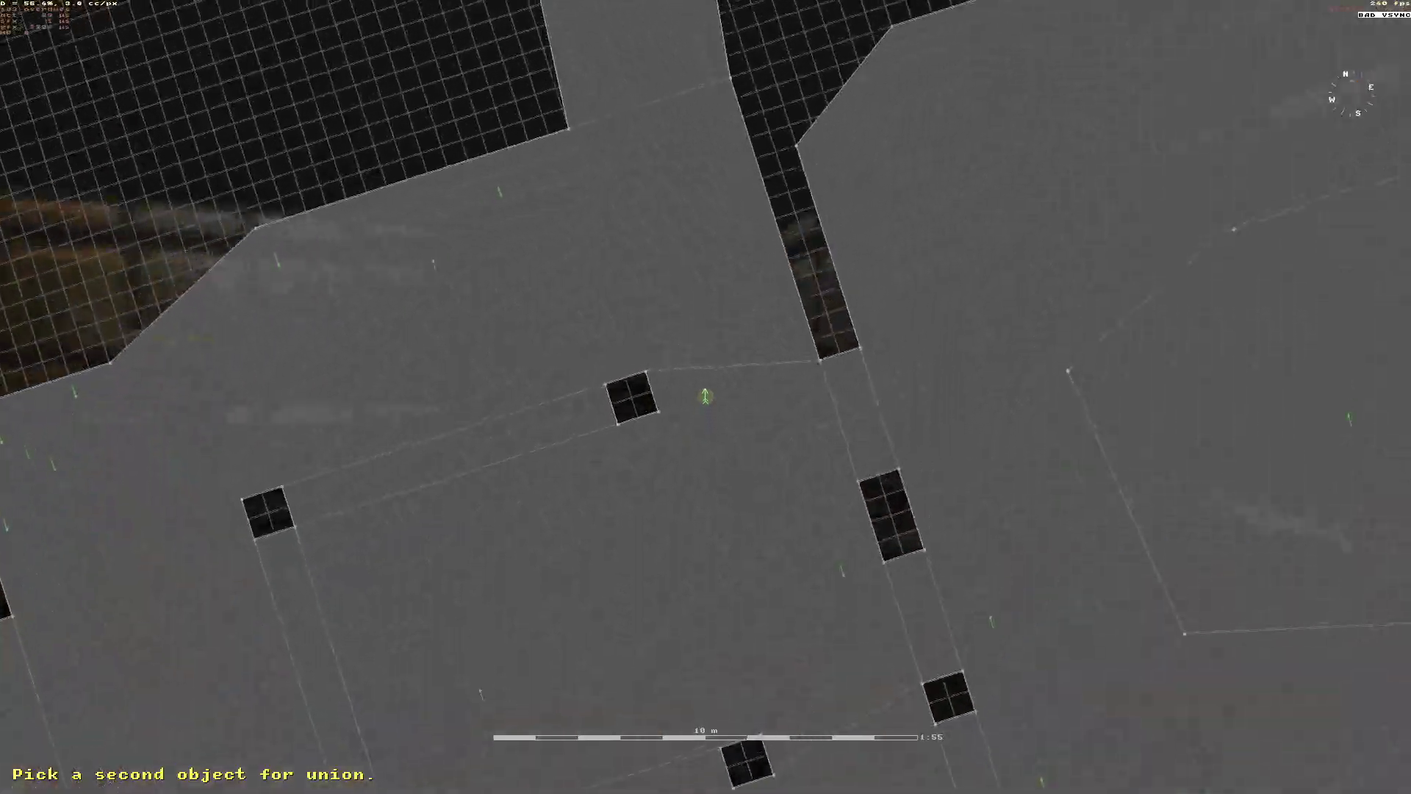
pyautogui.press('w')
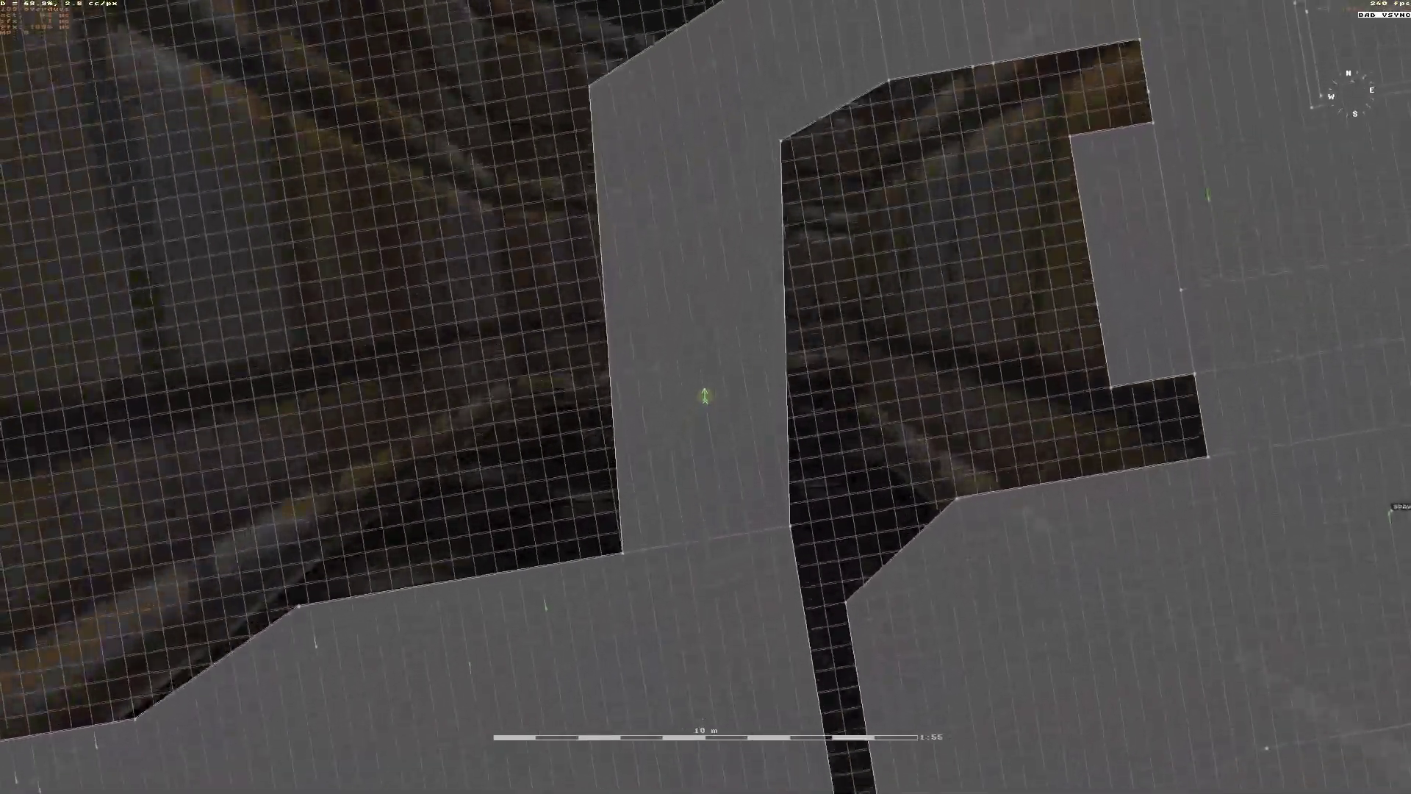
pyautogui.press('w')
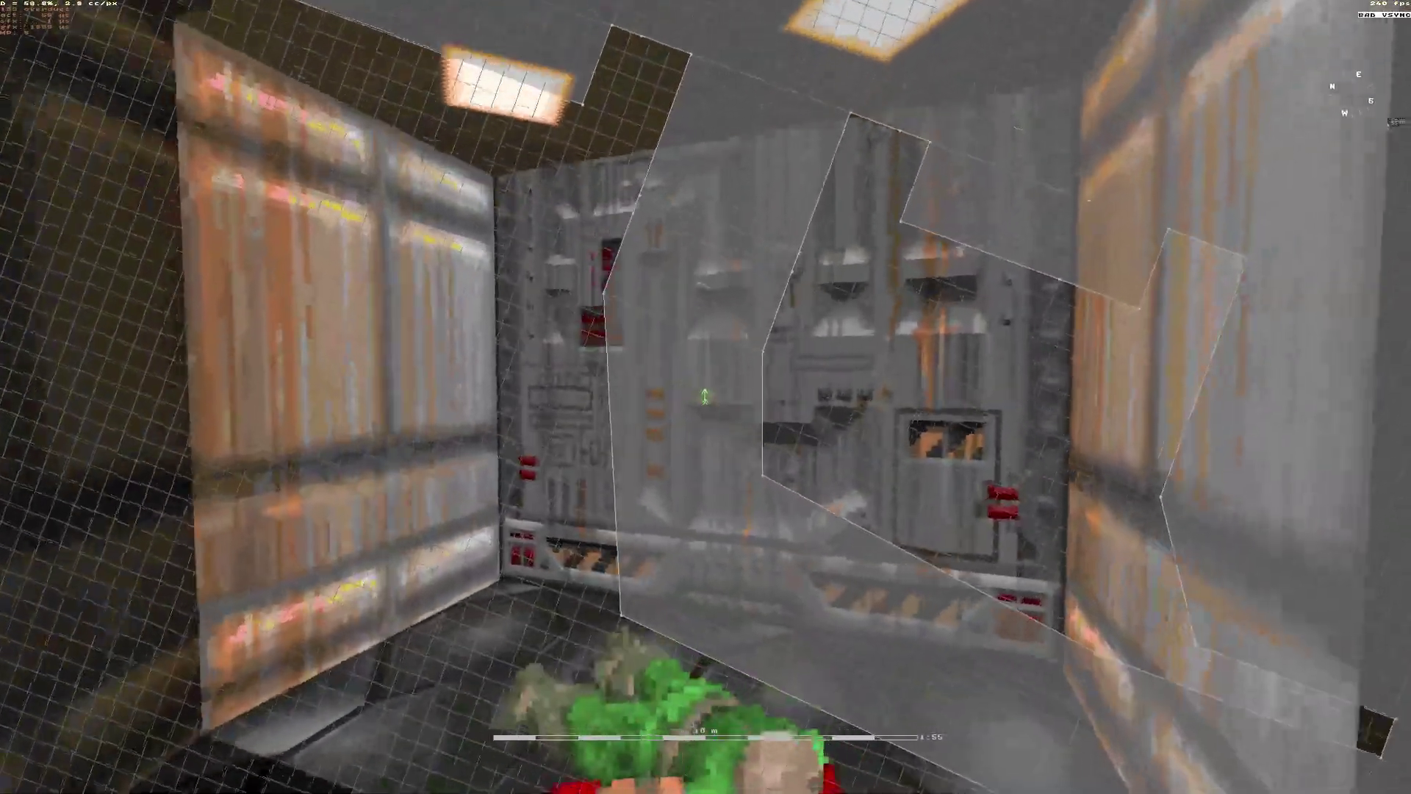
pyautogui.press('w')
# Pass through the closed wall with noclip and connect the picked pillar wall to a wall in the computer room.
pyautogui.write('n')
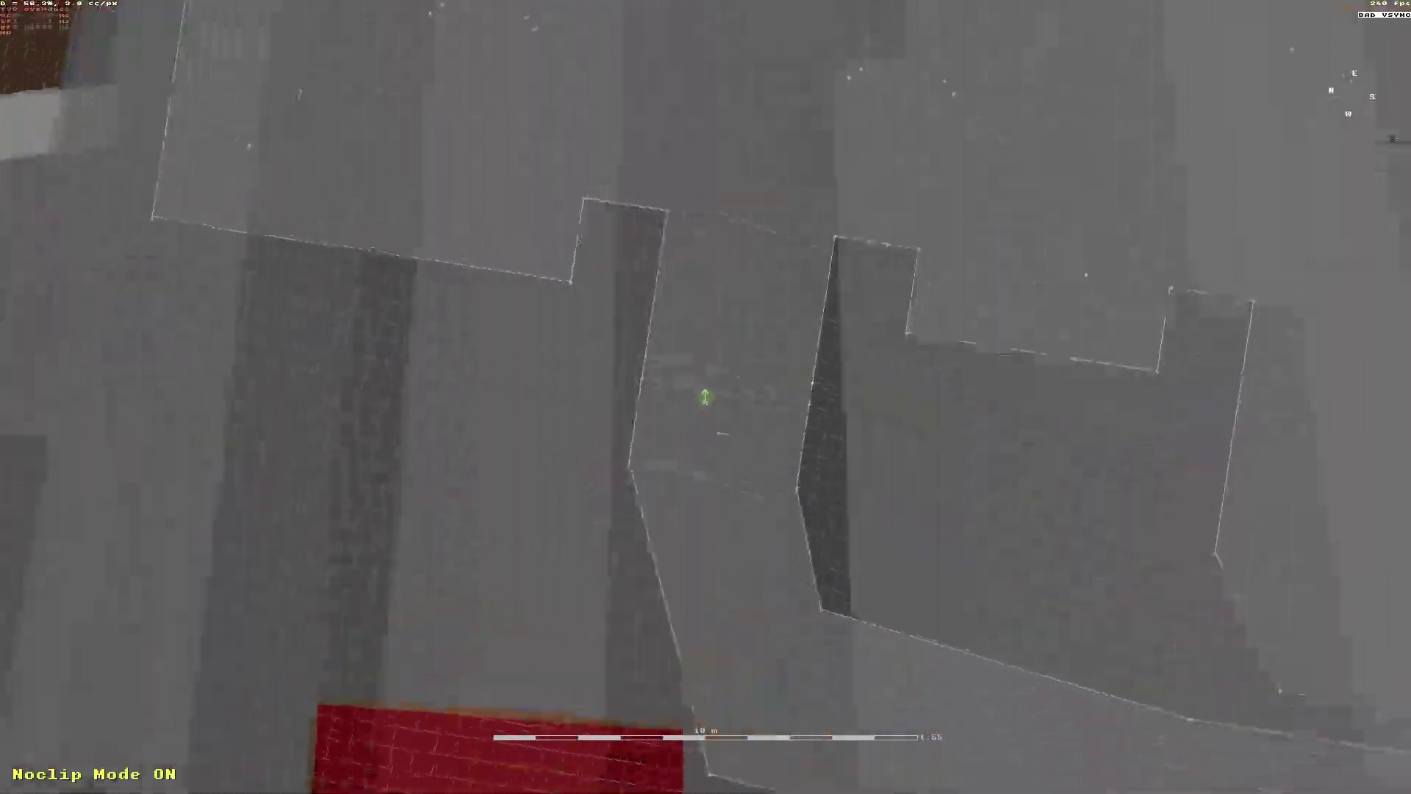
pyautogui.write('widclip')
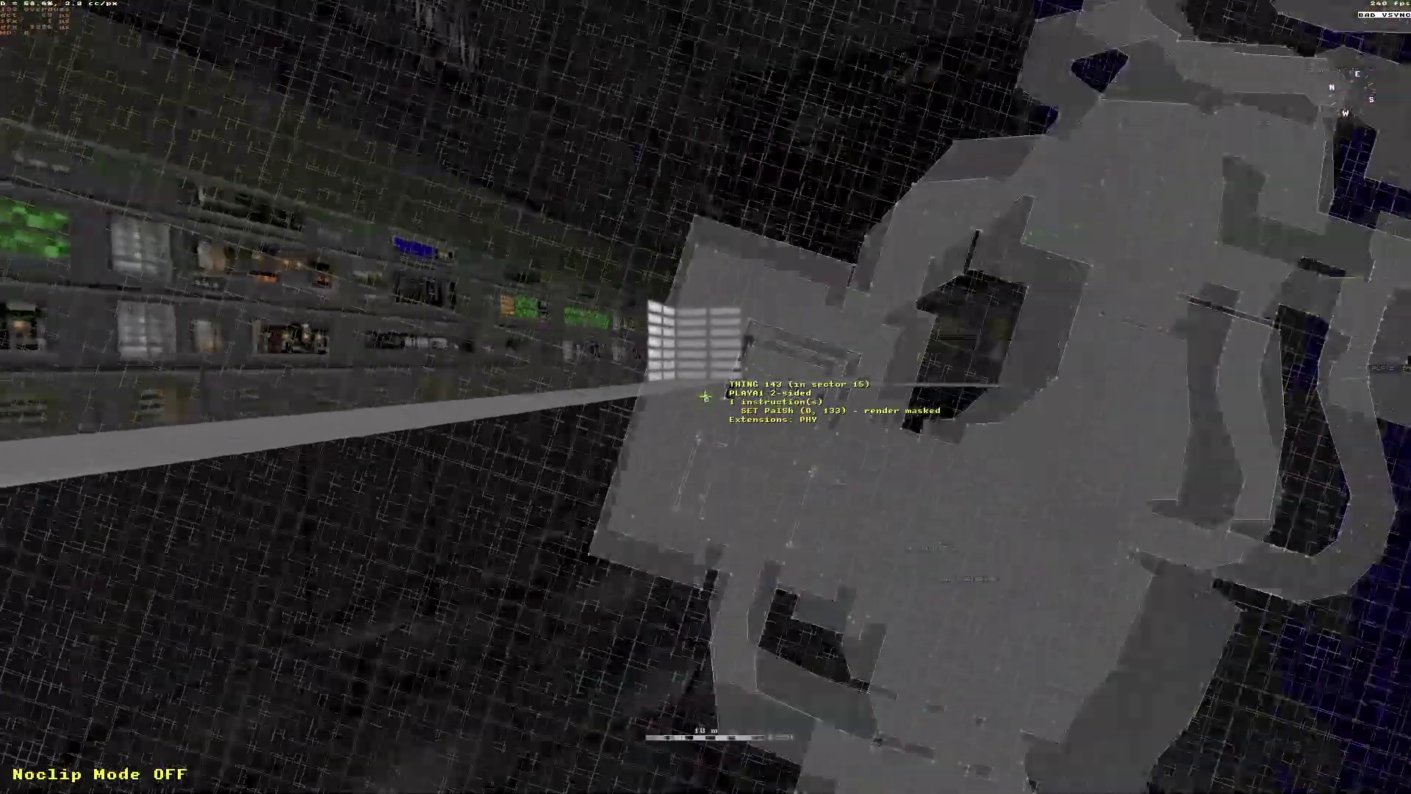
pyautogui.write('w')
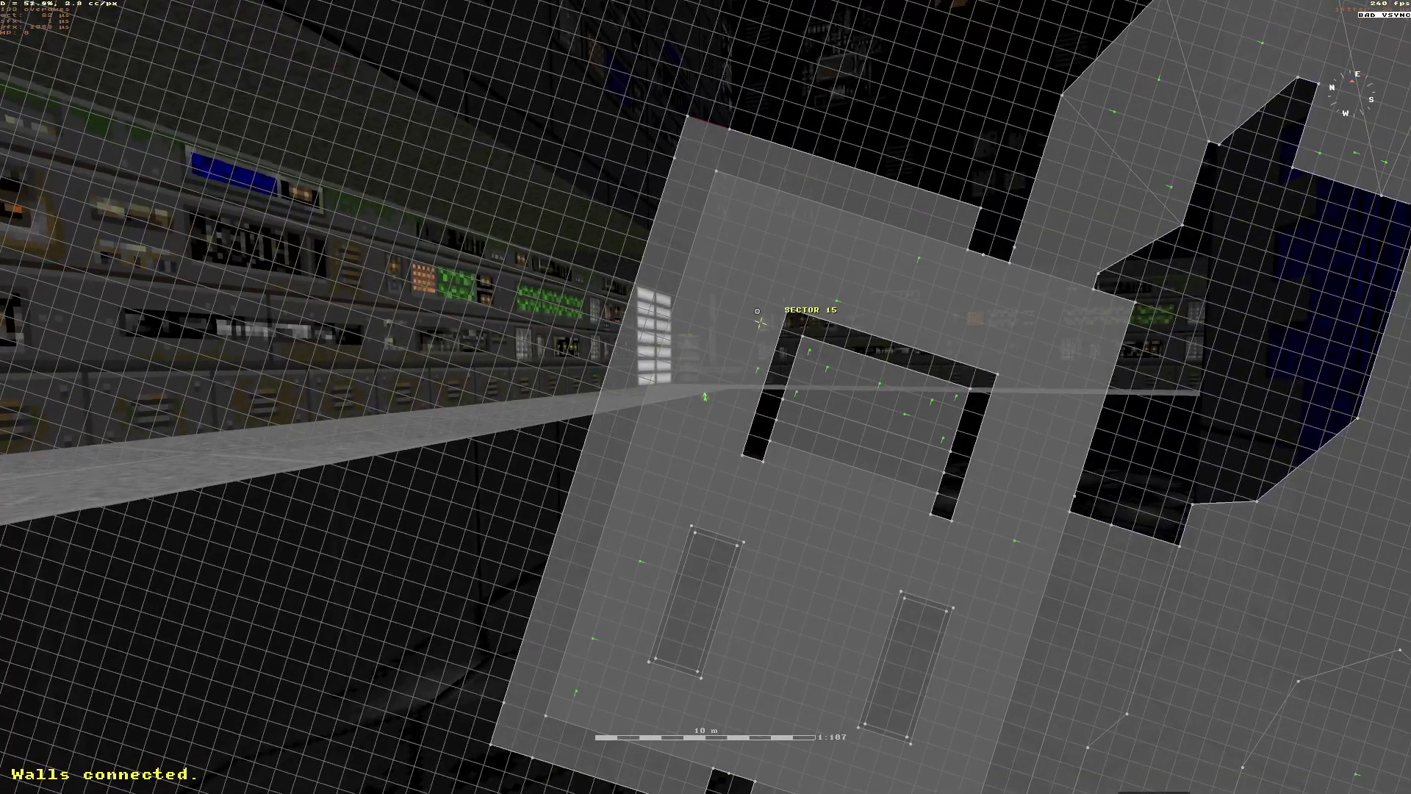
# View the new opening from inside the computer room and walk through it into the pool room.
pyautogui.press('Tab')
pyautogui.press('w')
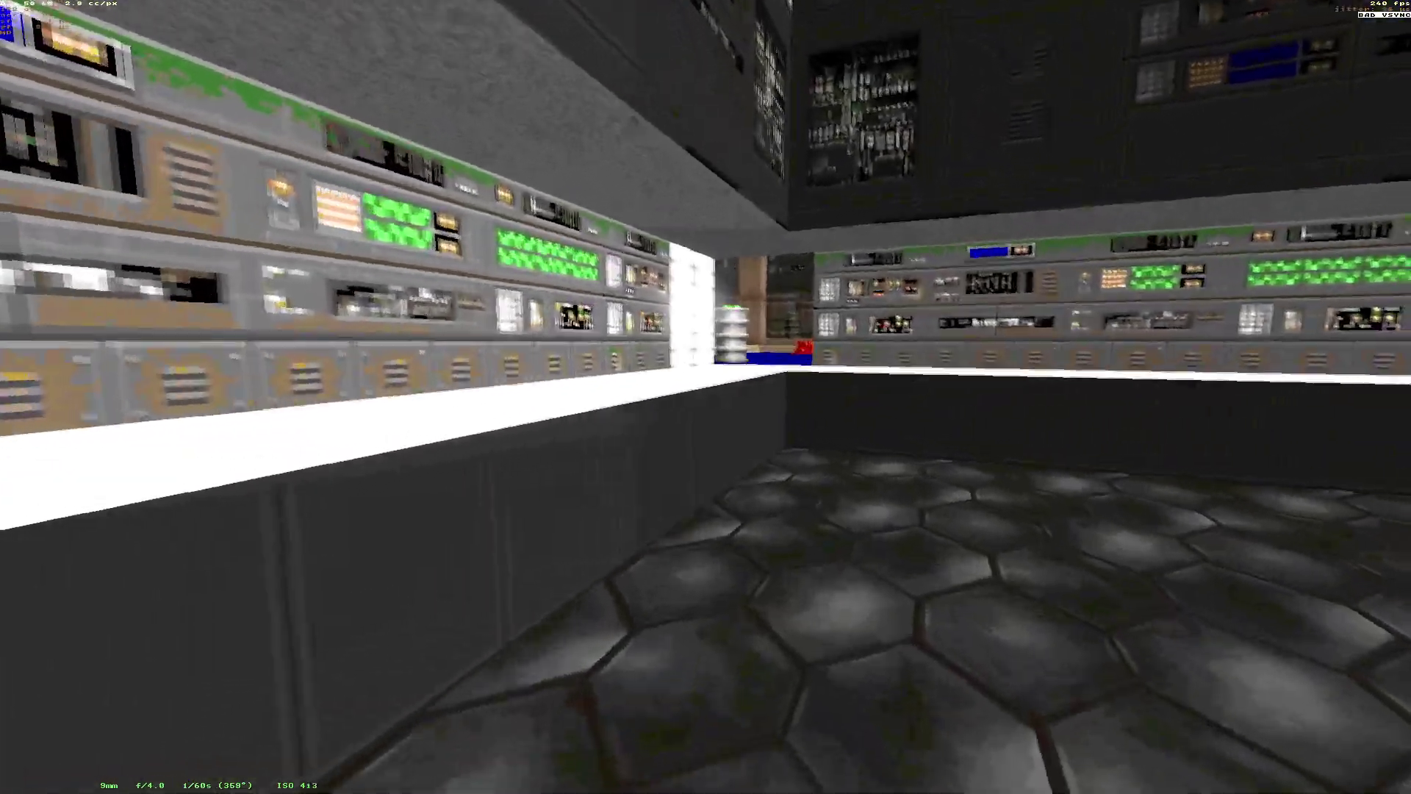
pyautogui.press('Tab')
pyautogui.press('w')
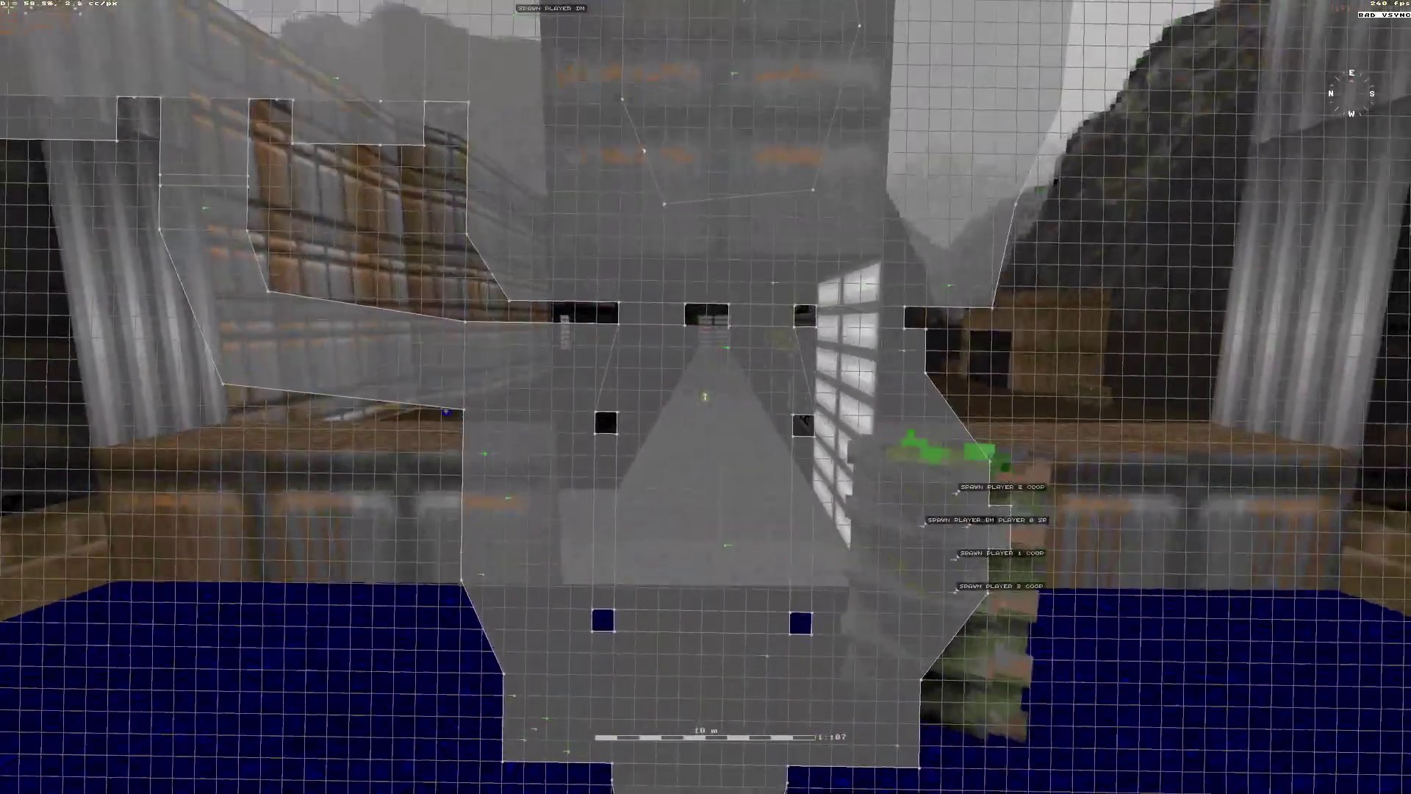
# Inspect the new opening between the windows from several angles in the pool room.
pyautogui.press('Tab')
pyautogui.press('w')
pyautogui.press('w')
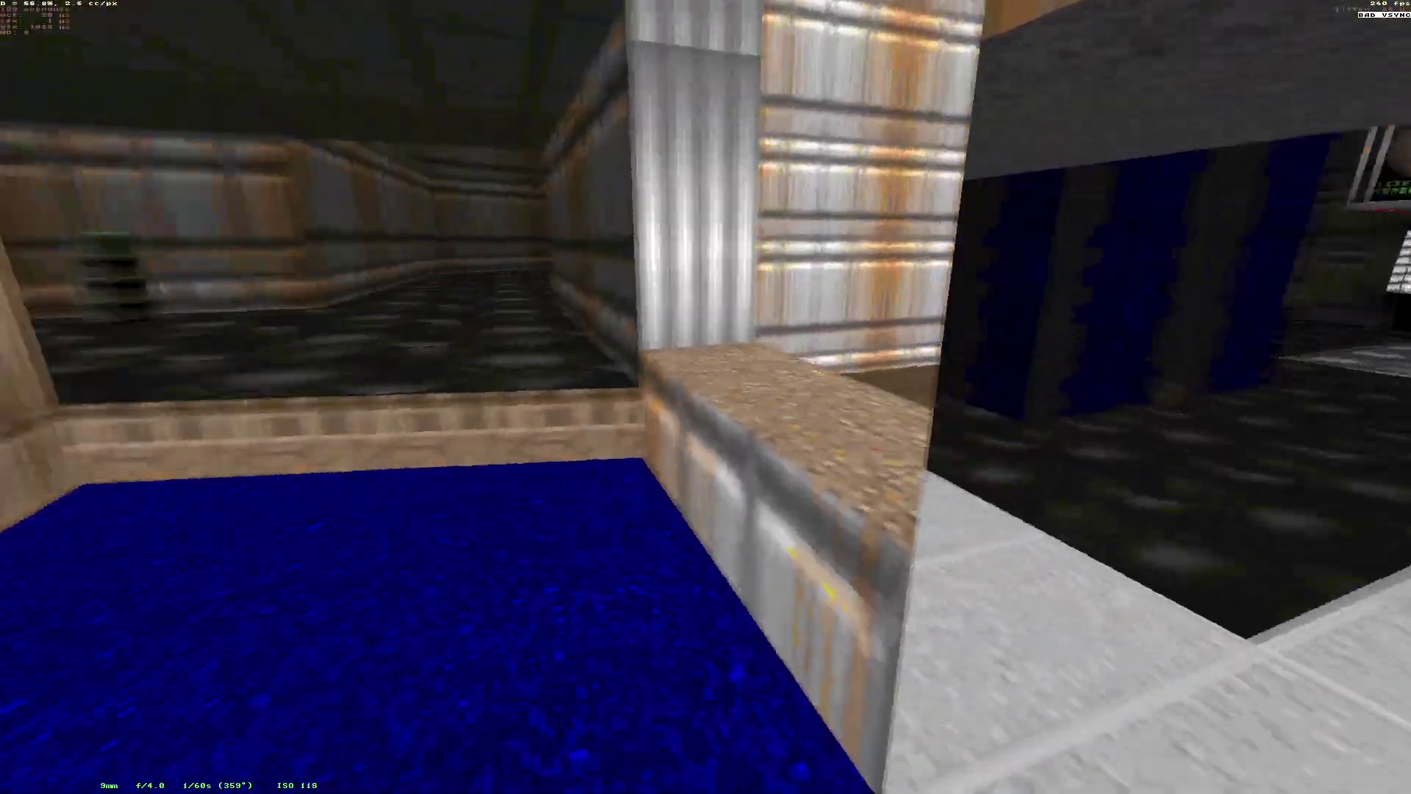
pyautogui.press('w')
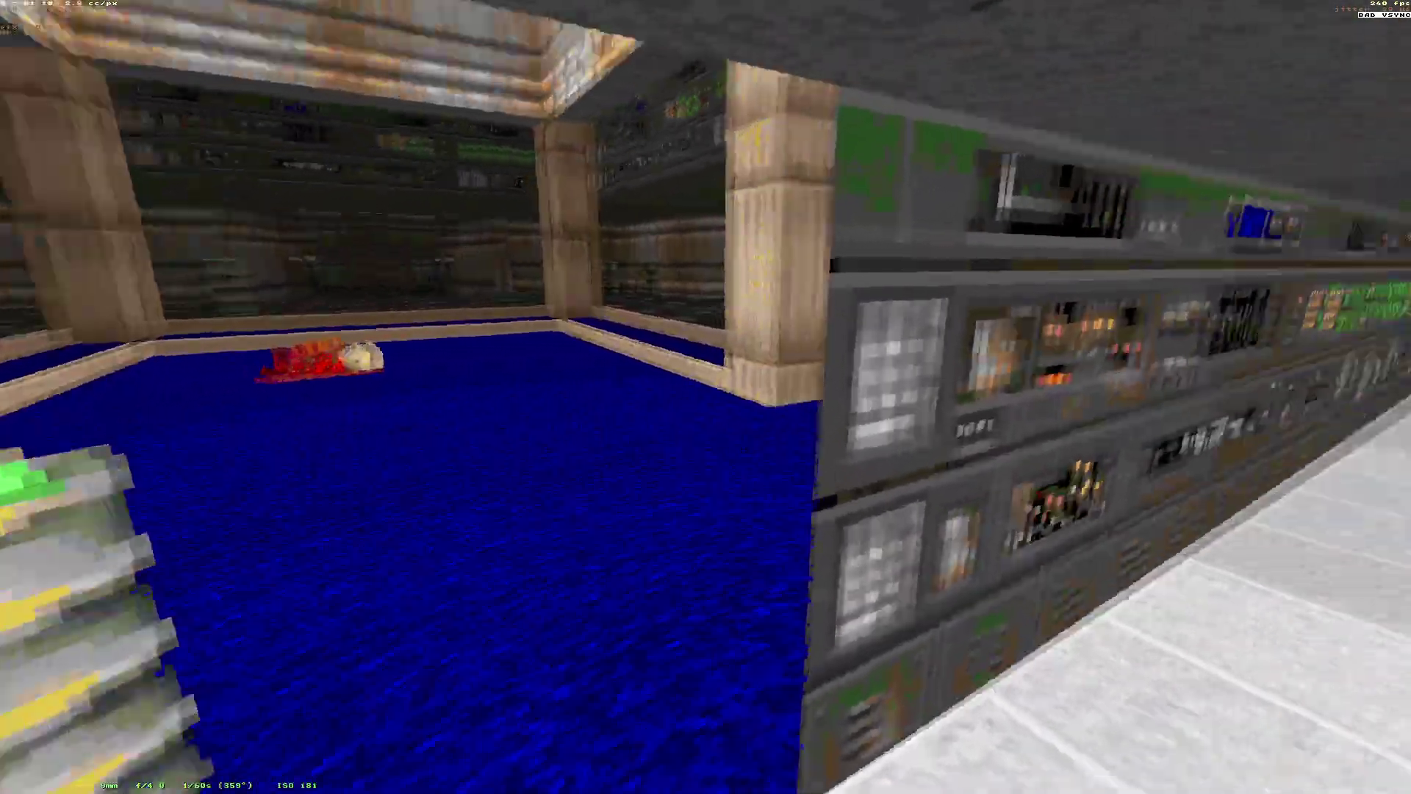
pyautogui.press('a')
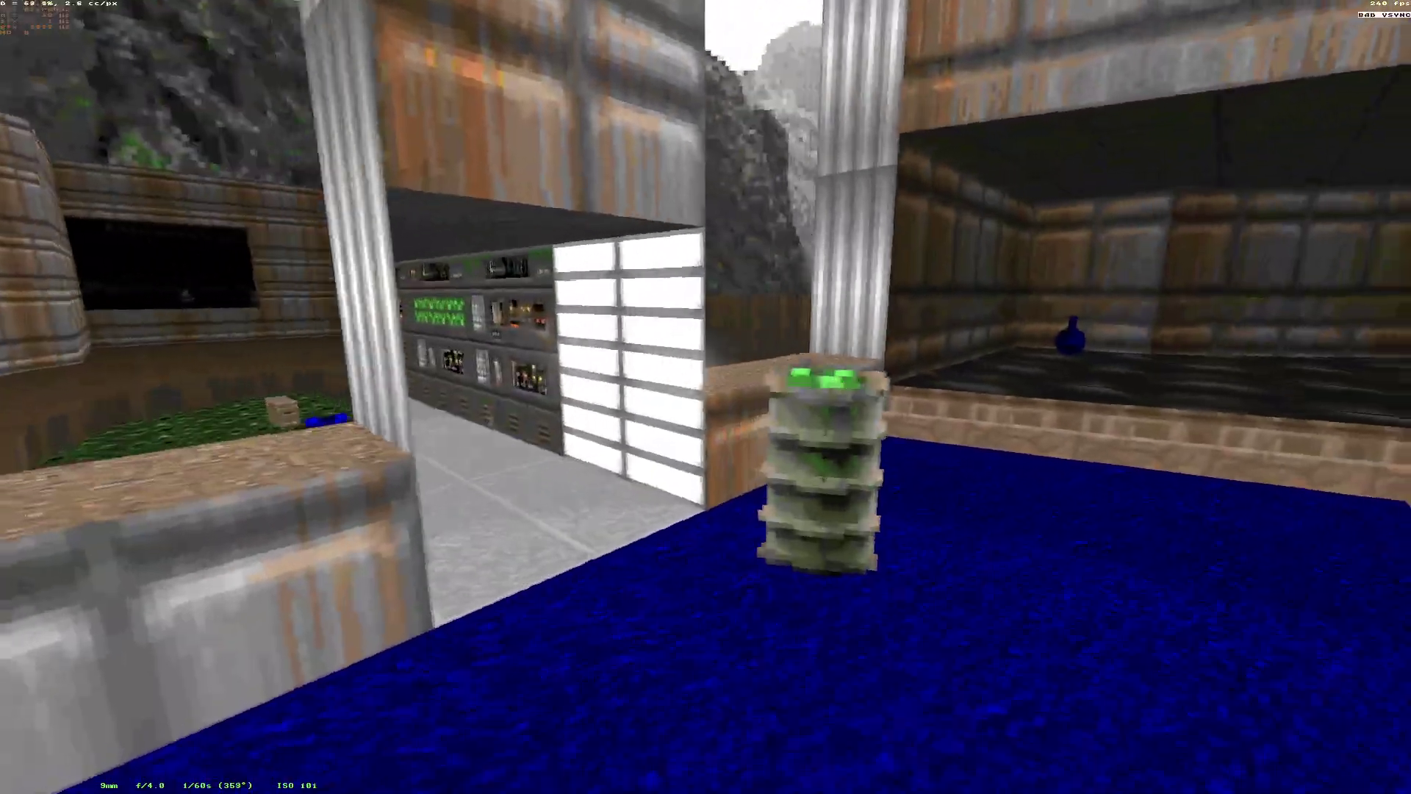
pyautogui.press('d')
pyautogui.press('d')
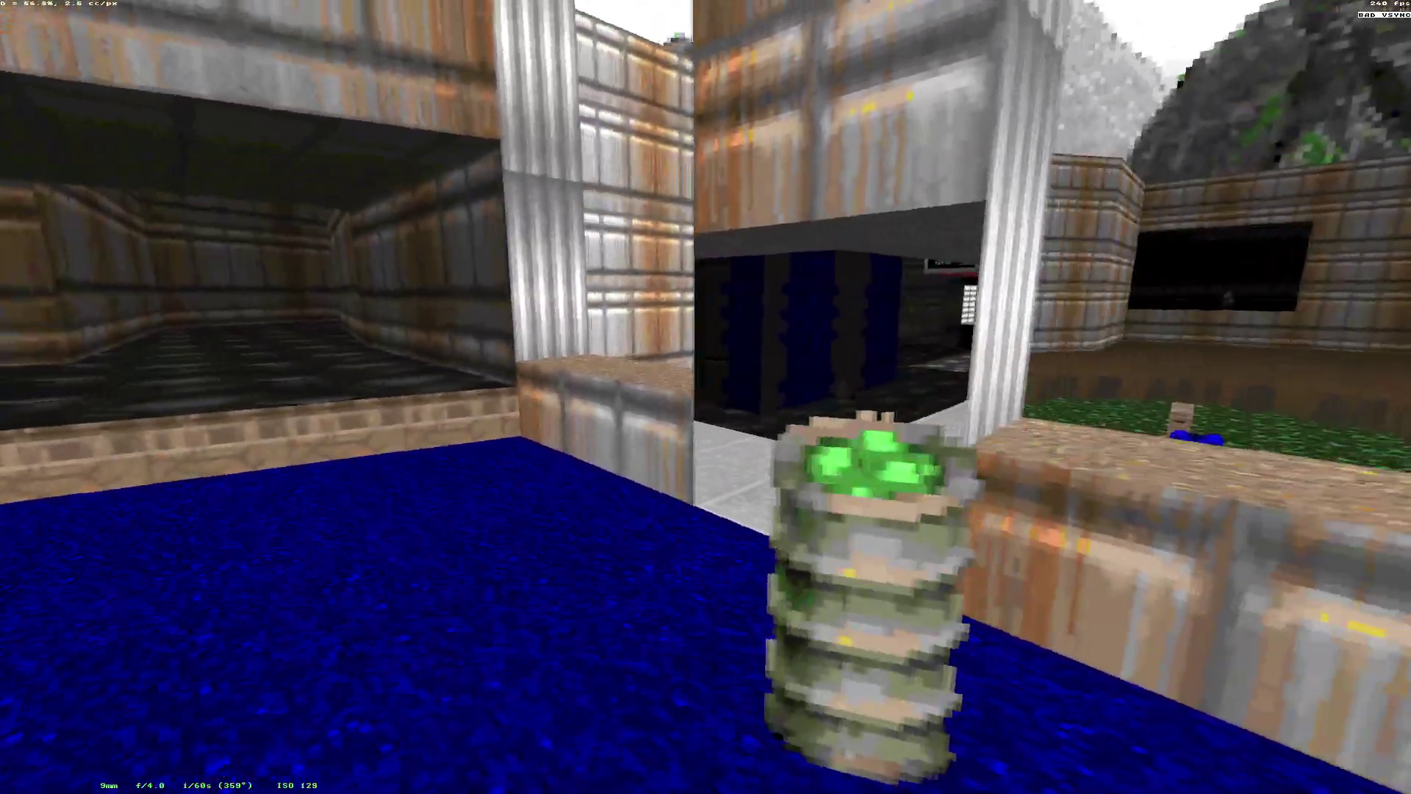
pyautogui.press('a')
# Locate the pool room's linked pillar opening on the 2D map, zooming in around sector 27, and move through it into the computer room.
pyautogui.press('Tab')
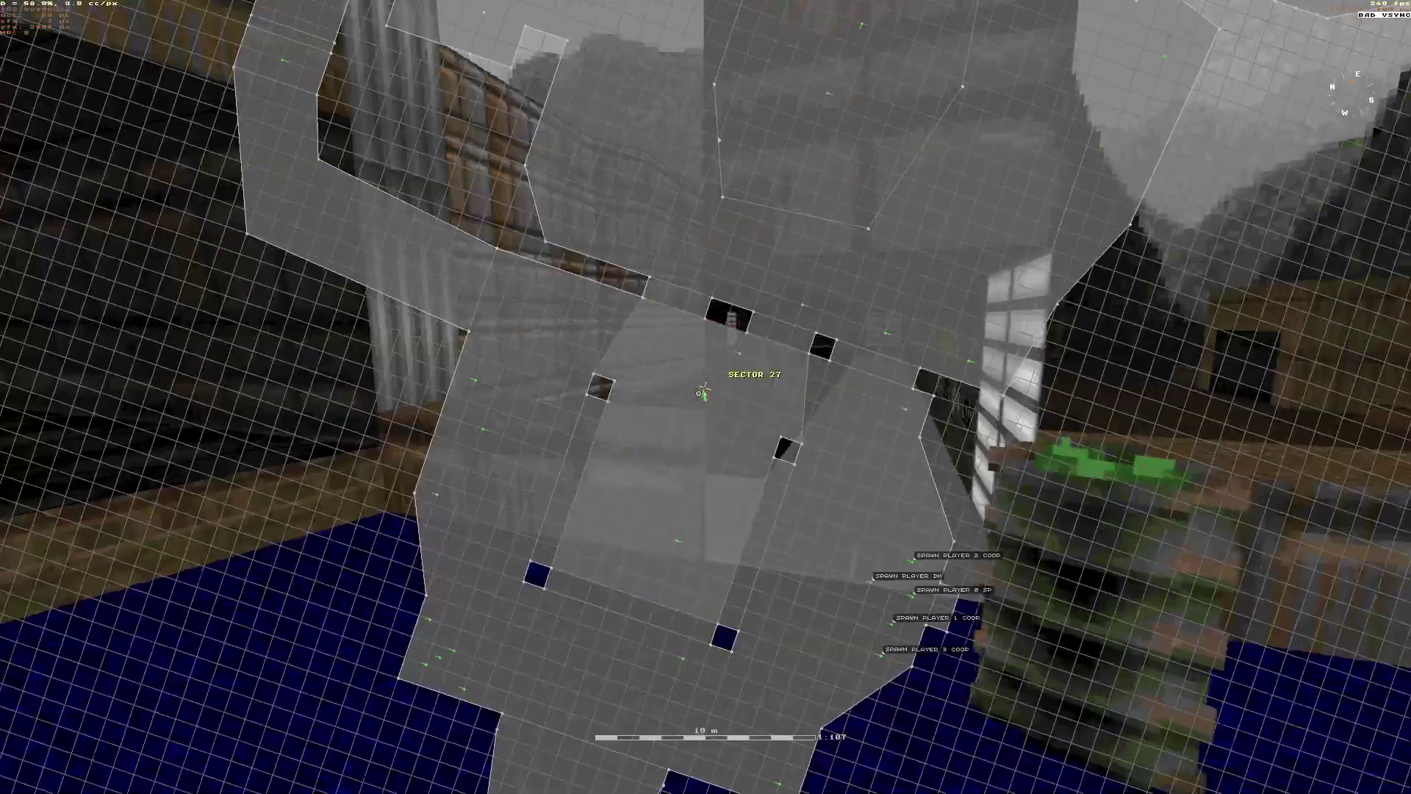
pyautogui.press('w')
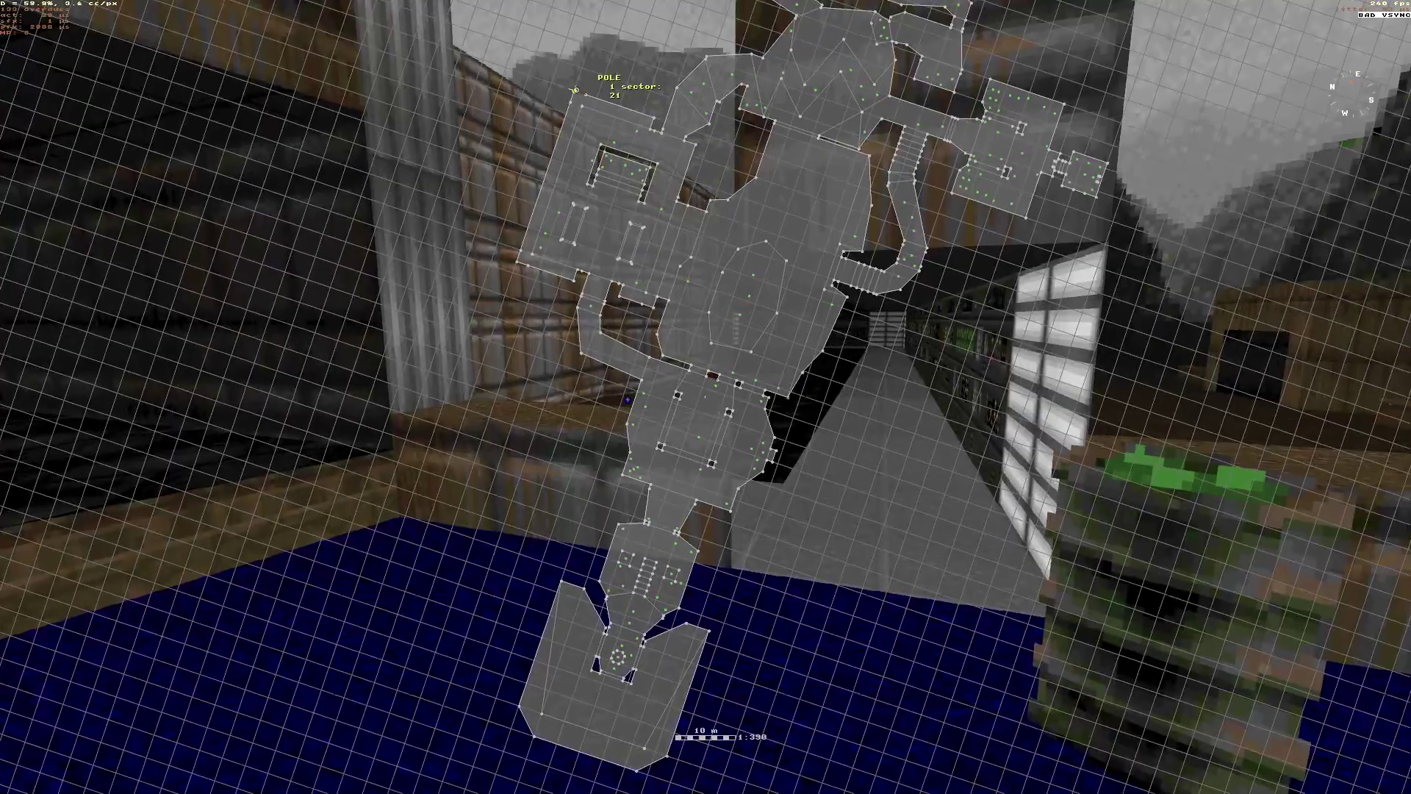
pyautogui.scroll(5, 706, 397)
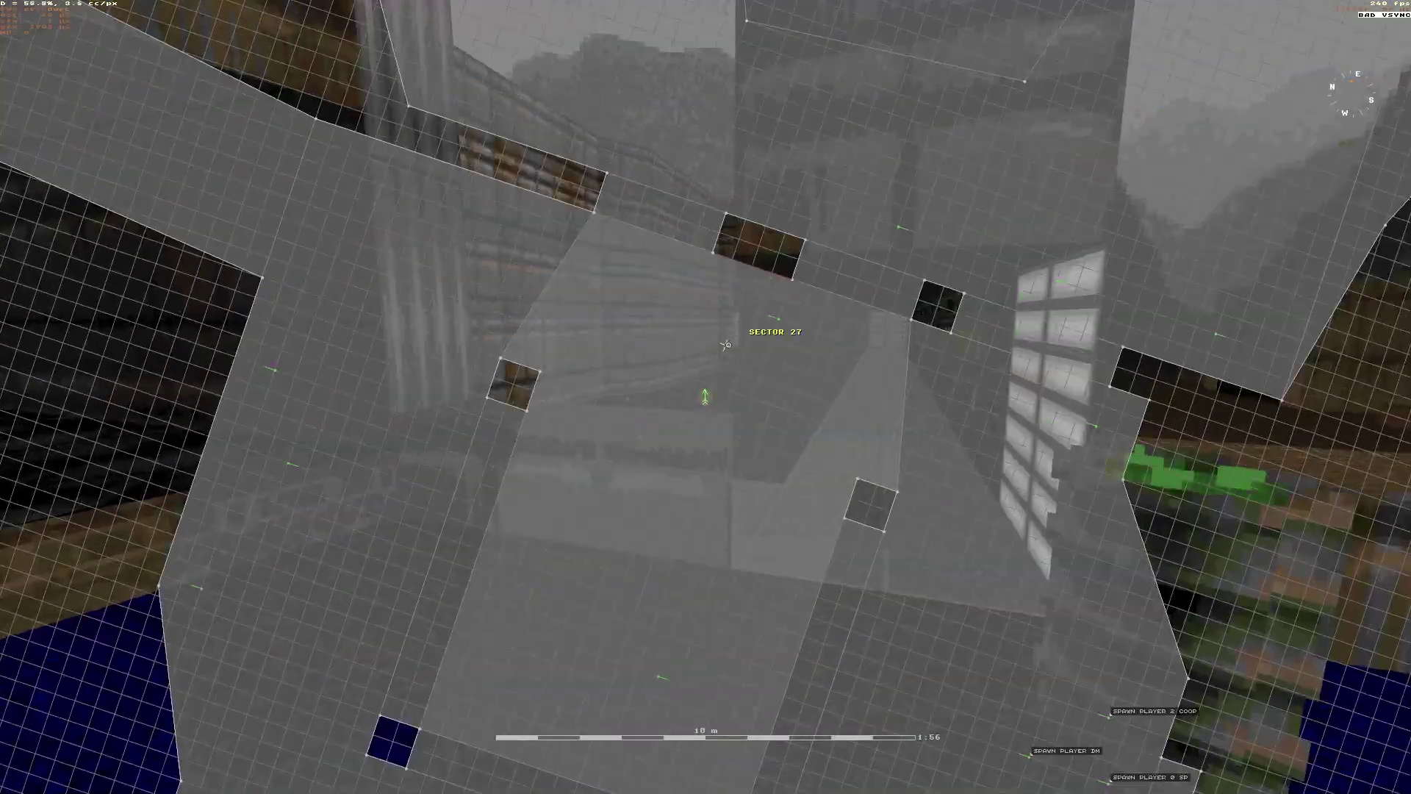
pyautogui.press('Tab')
pyautogui.press('w')
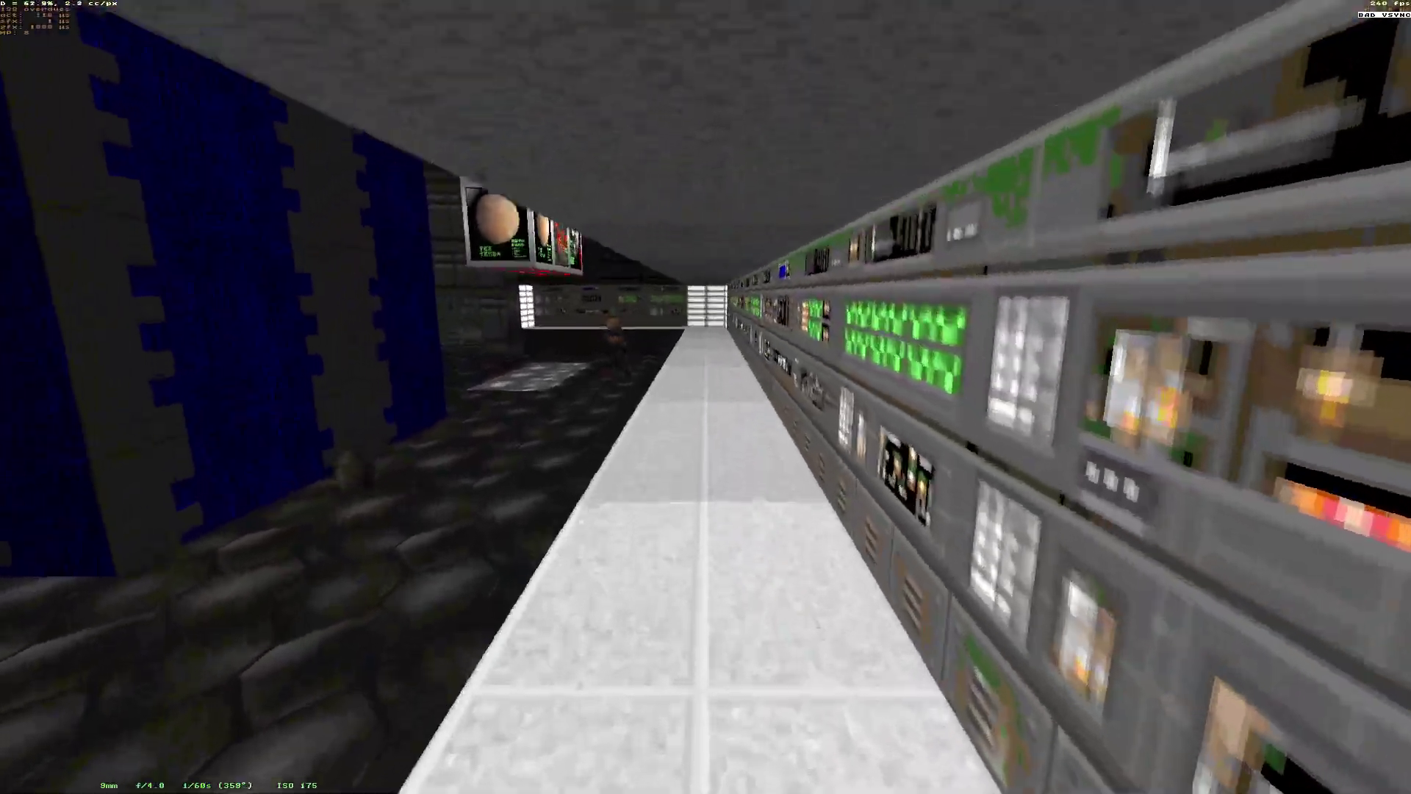
# Connect the two short end walls of the computer room's side ledge on the 2D map and view the room from the ledge.
pyautogui.press('Tab')
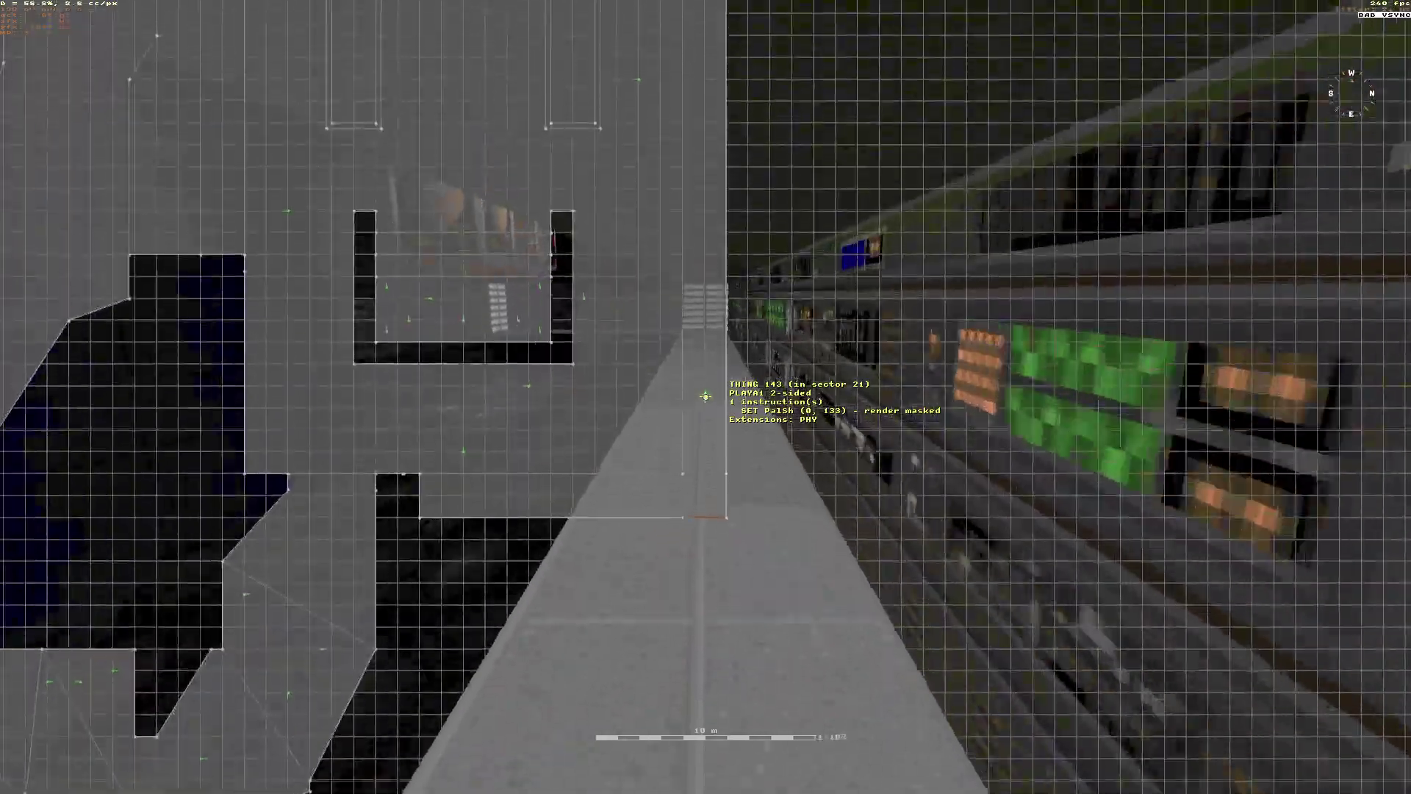
pyautogui.scroll(-2, 705, 397)
pyautogui.press('w')
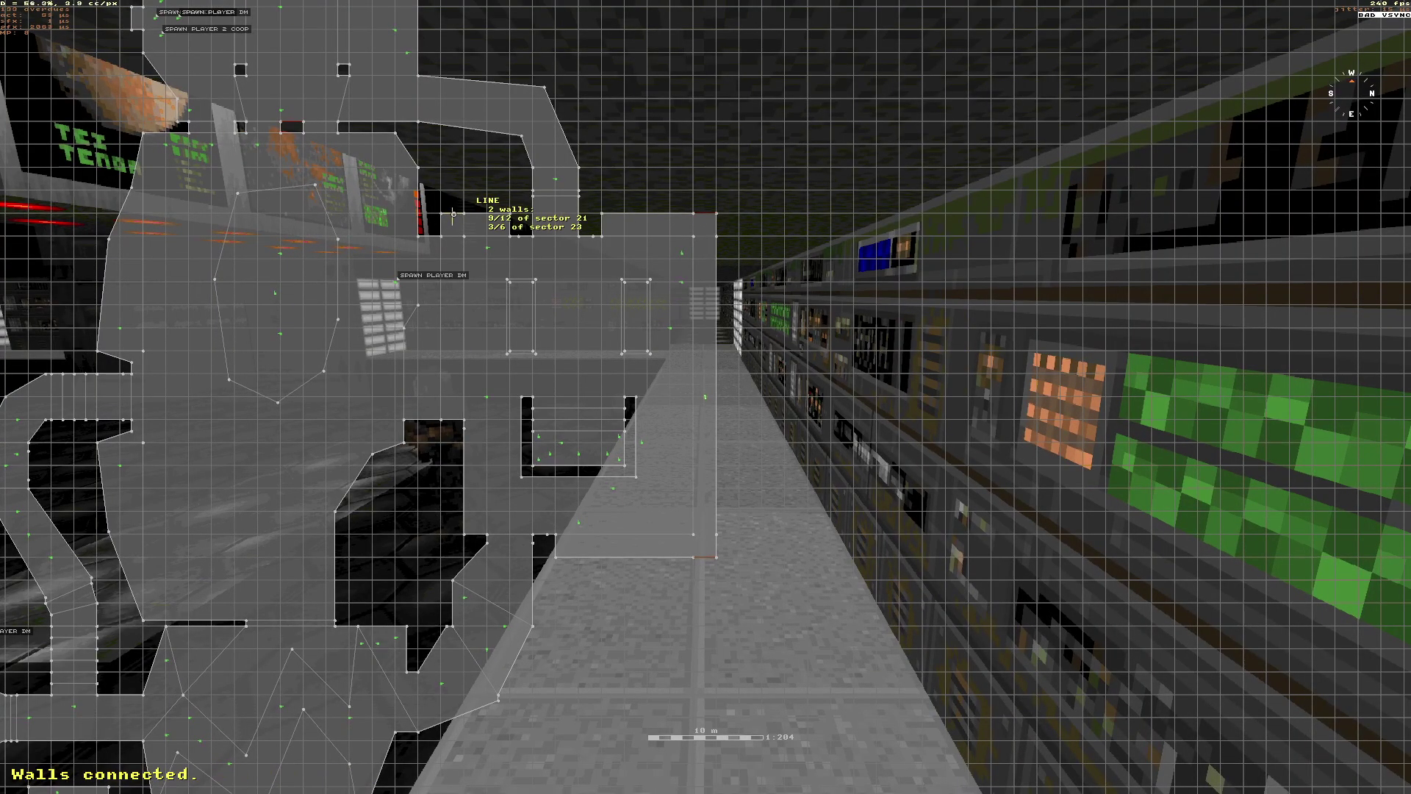
pyautogui.press('w')
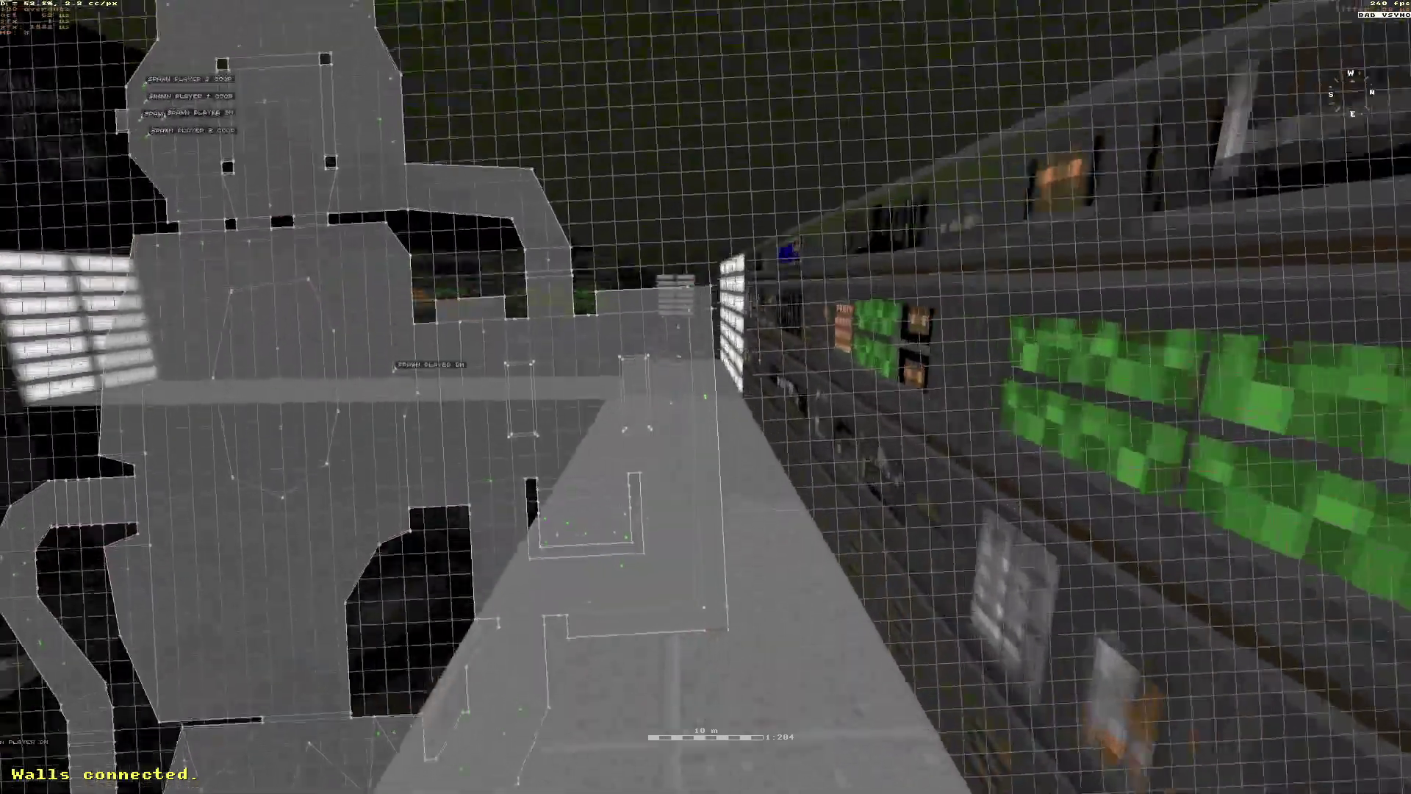
pyautogui.press('Tab')
pyautogui.press('w')
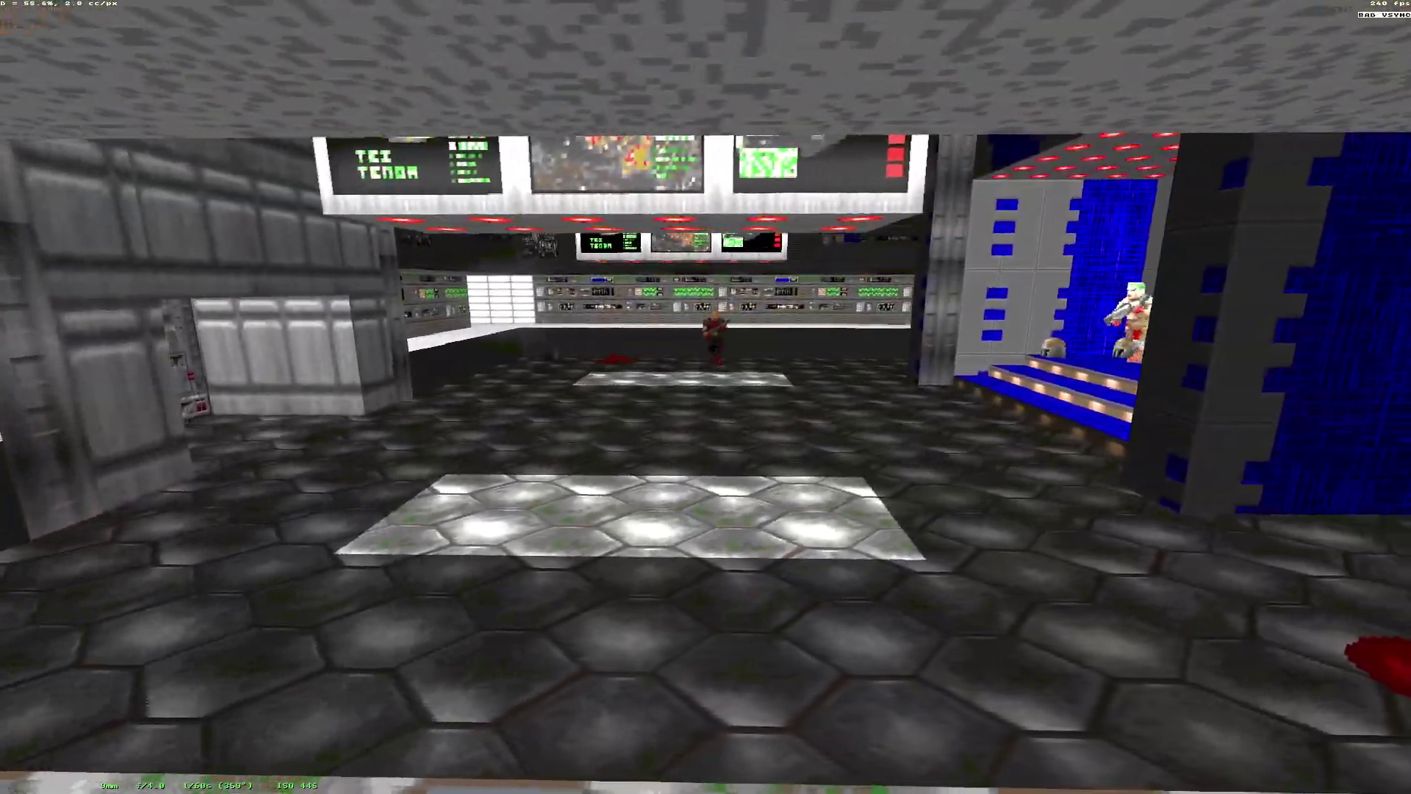
# Connect further short ledge walls around the computer room by union on the 2D map, including wall 4/12 of sector 21.
pyautogui.press('Tab')
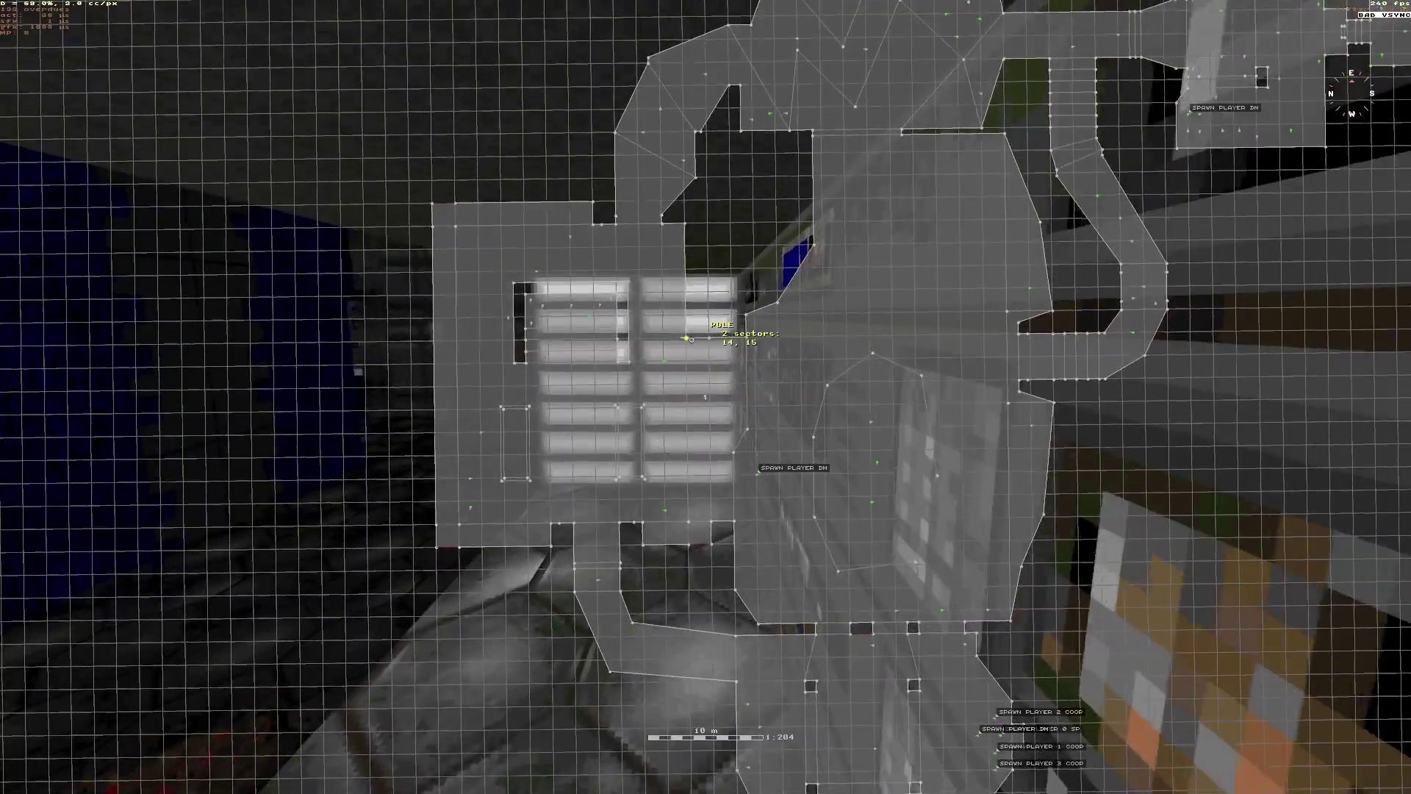
pyautogui.press('a')
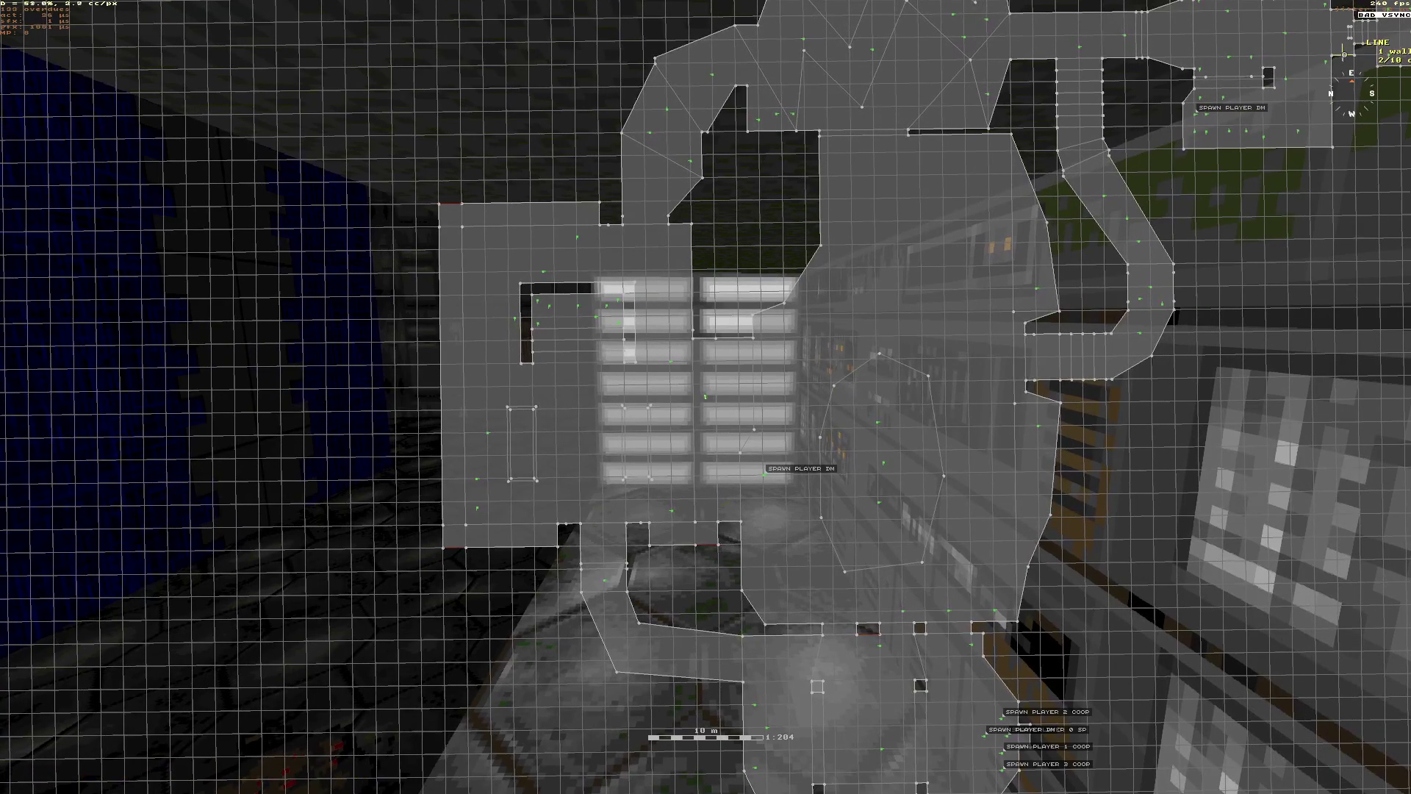
pyautogui.press('c')
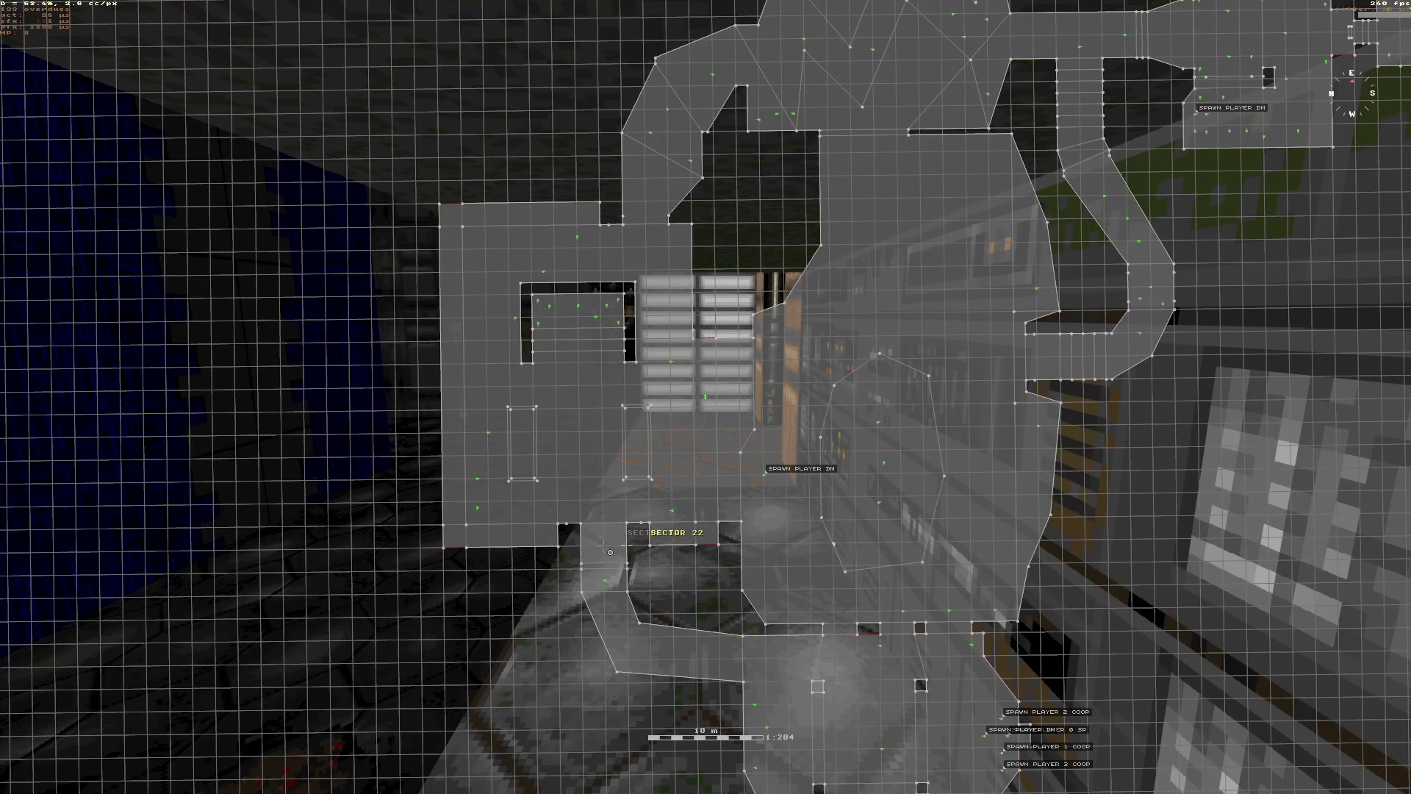
pyautogui.press('c')
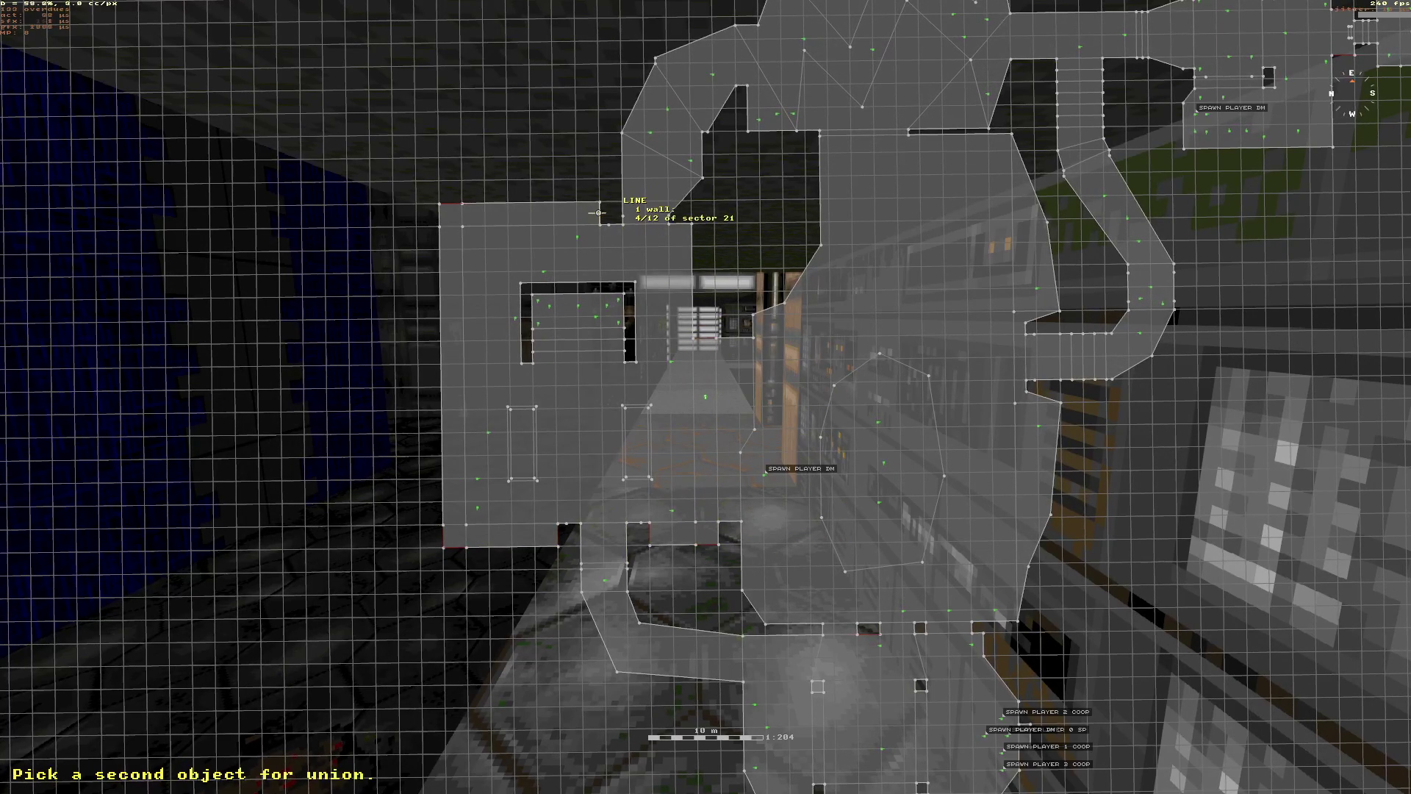
pyautogui.press('Tab')
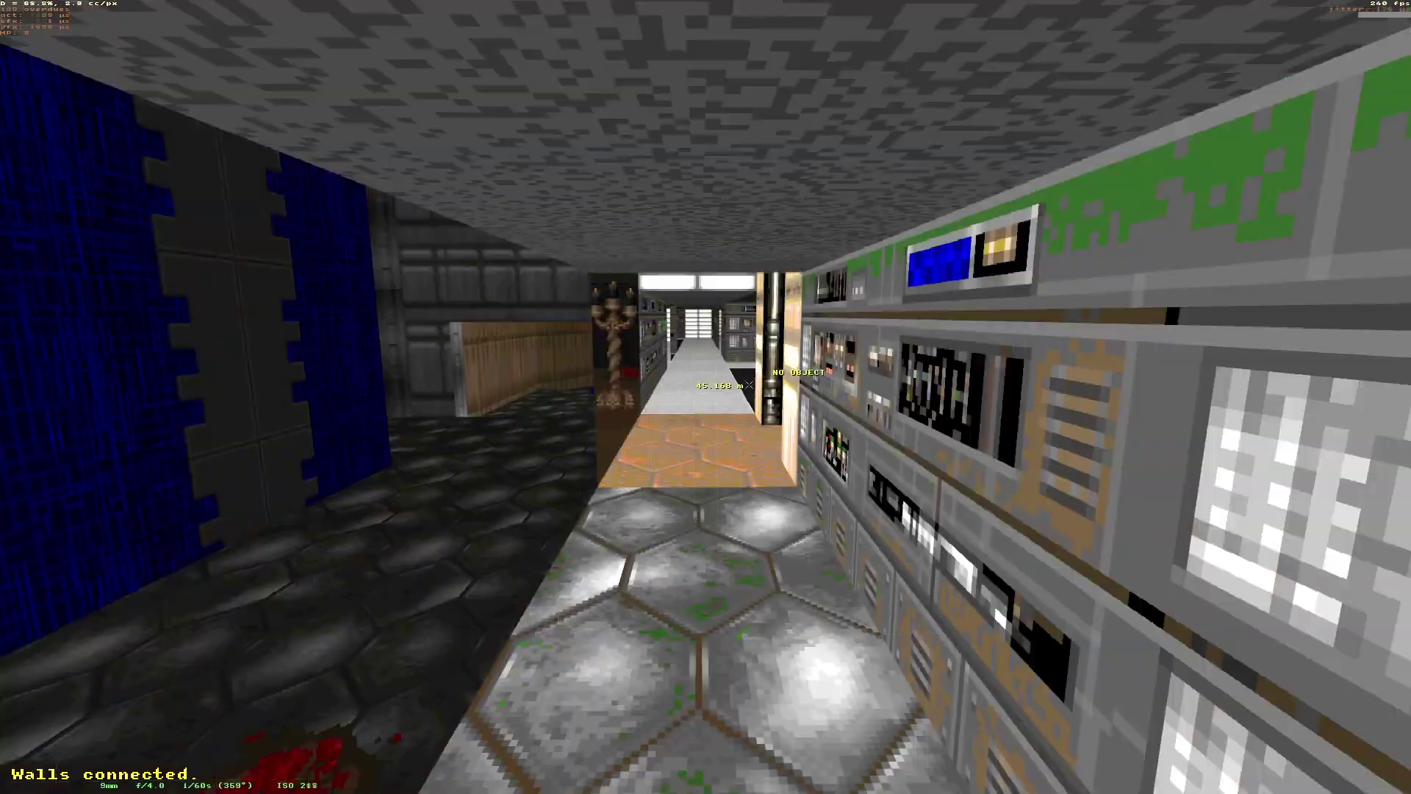
# Walk along the computer room's linked ledges and look through the connected end walls in both directions.
pyautogui.press('w')
pyautogui.press('w')
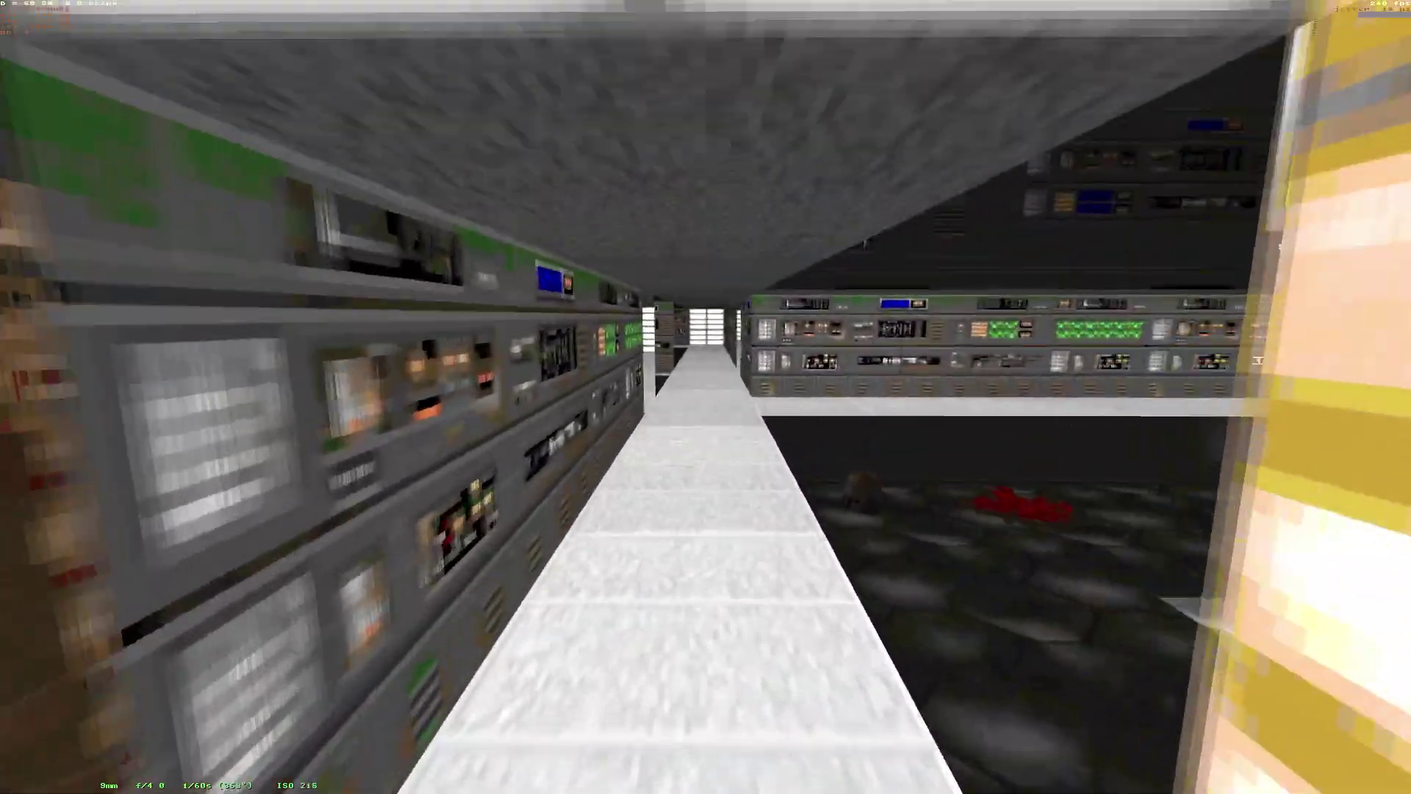
pyautogui.press('w')
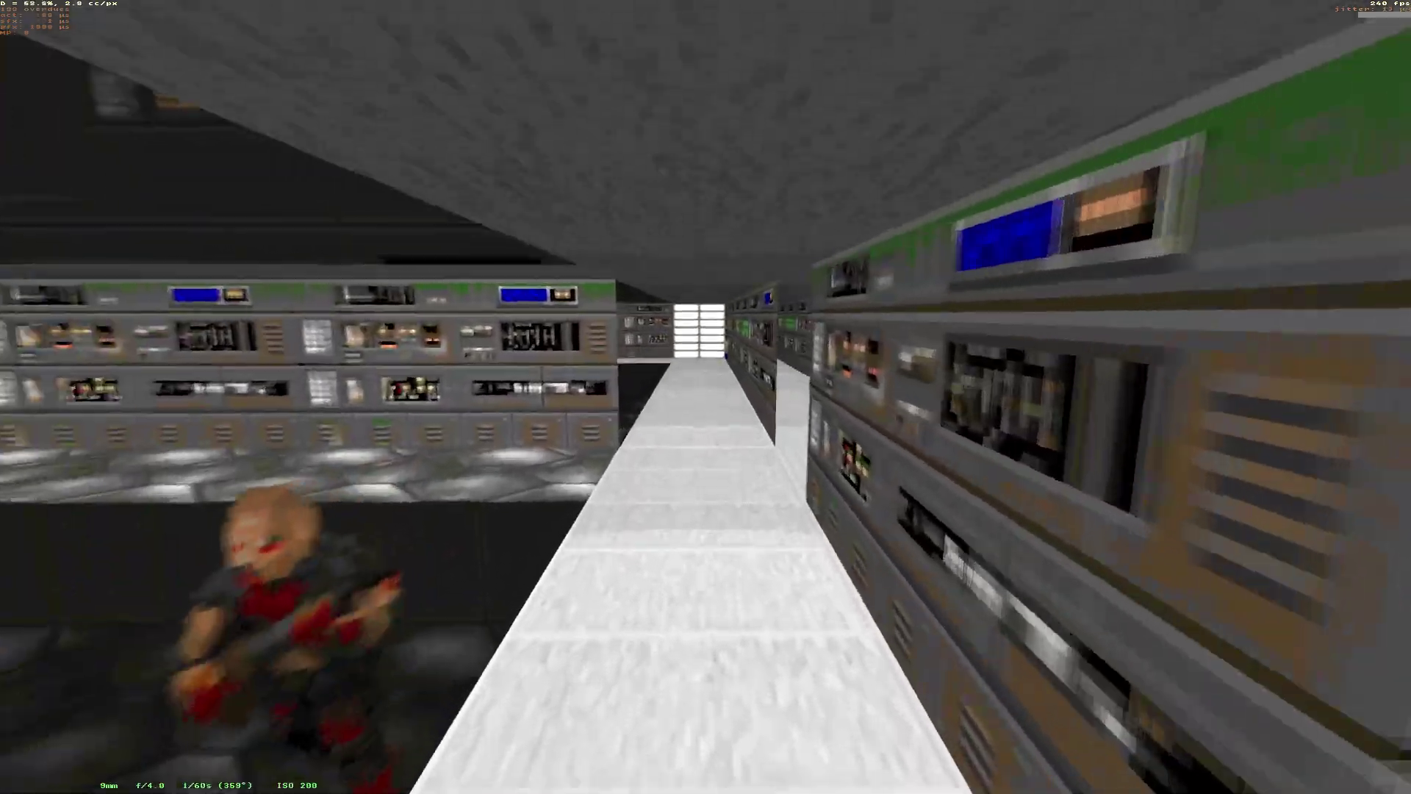
pyautogui.press('s')
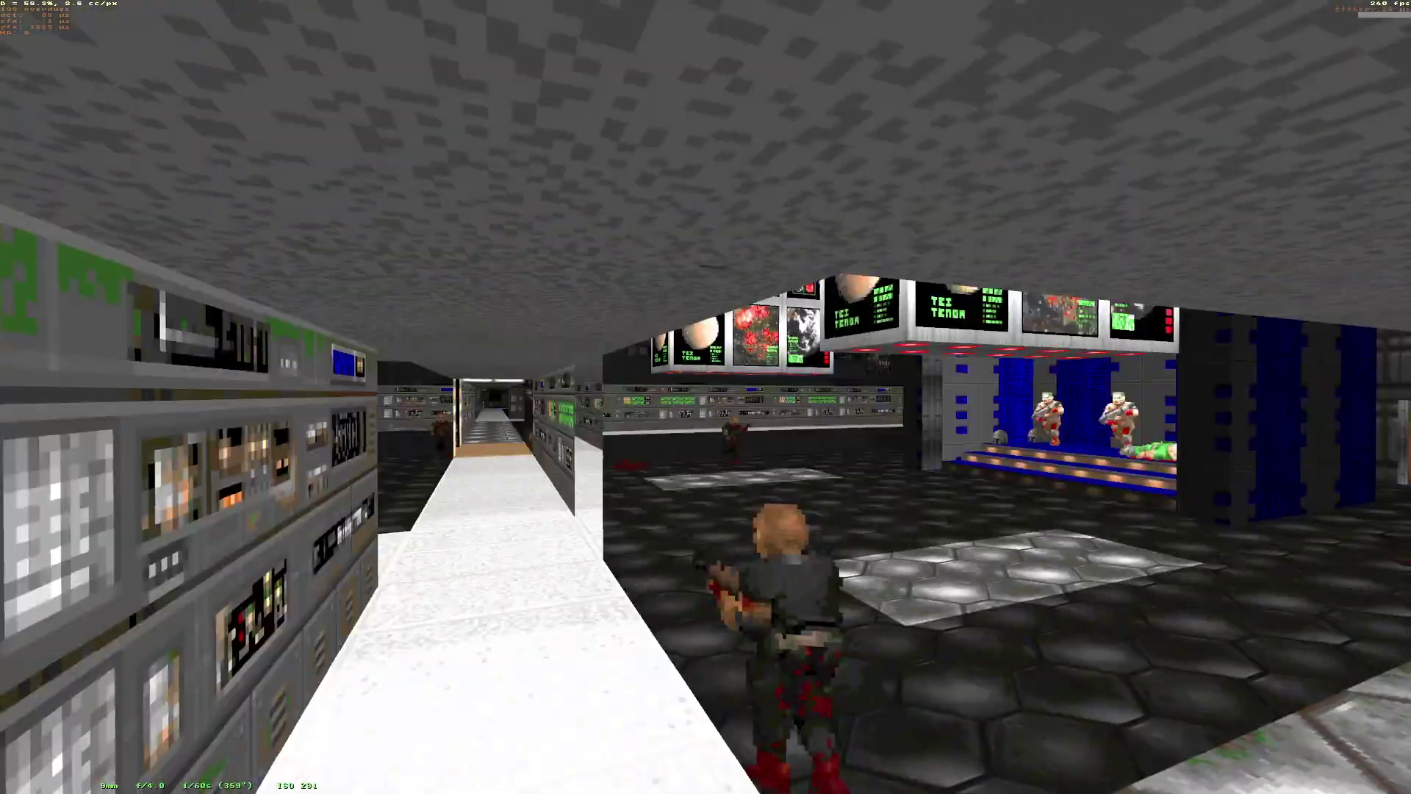
pyautogui.press('w')
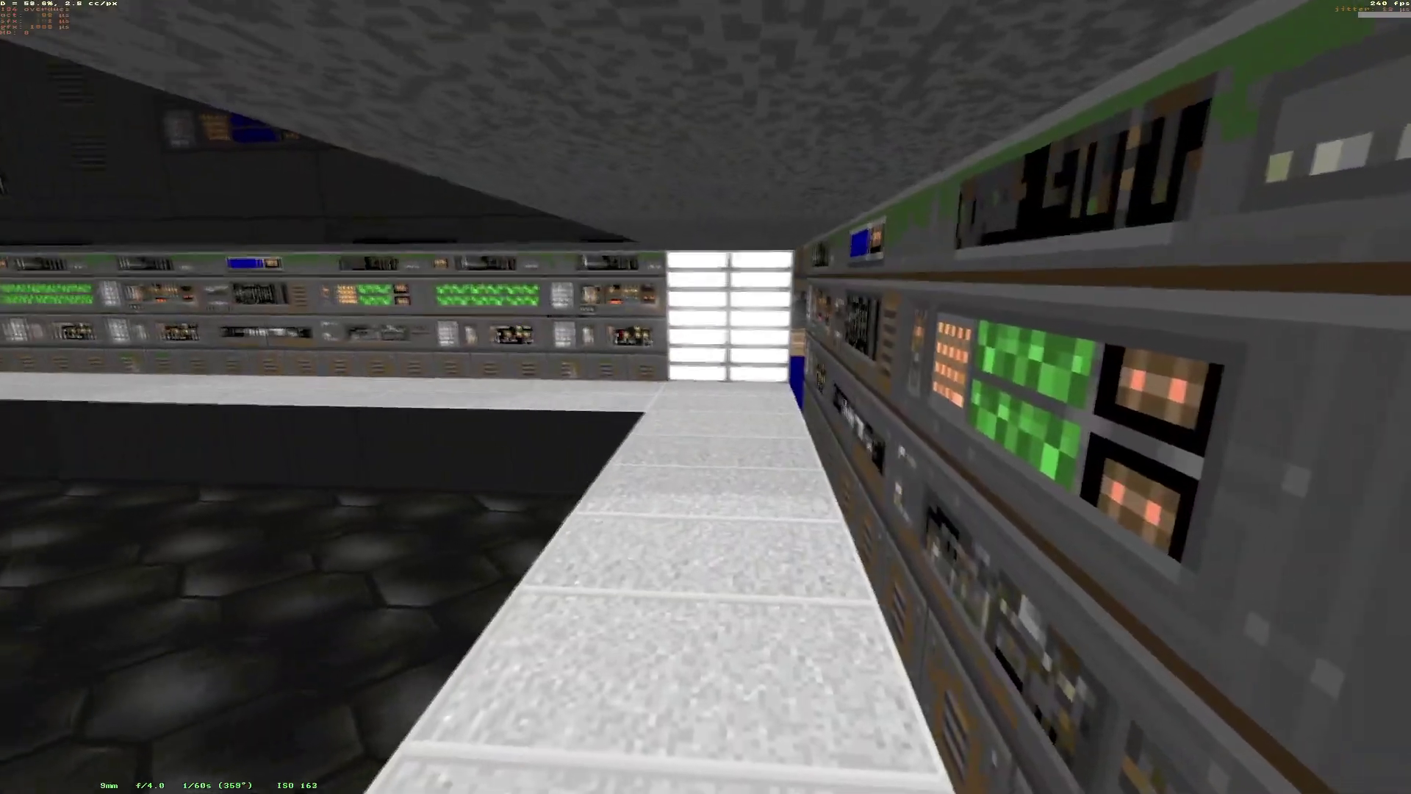
# Start another wall union on the 2D map at the computer room's outer edge, around wall 7/12 of sector 21.
pyautogui.press('Tab')
pyautogui.press('w')
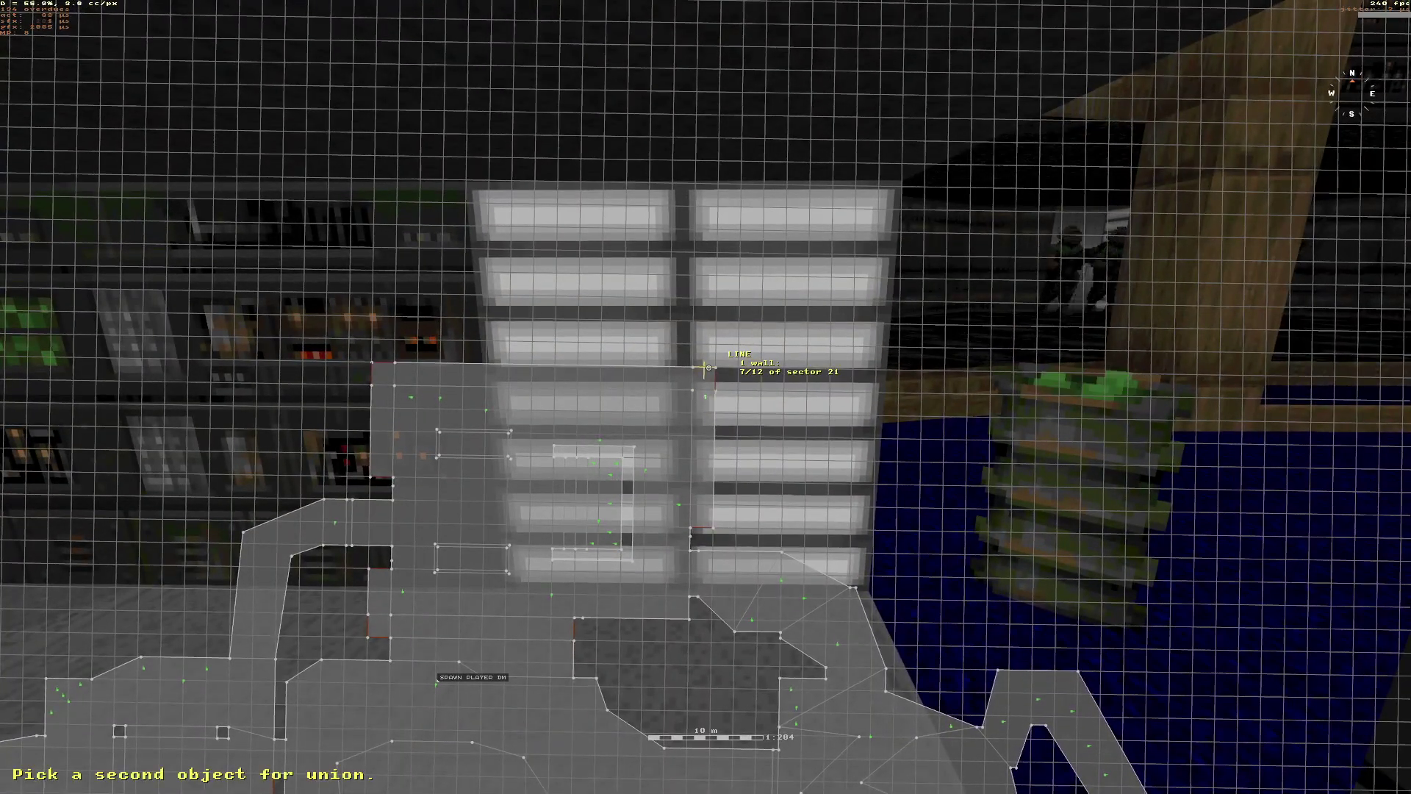
pyautogui.press('Left')
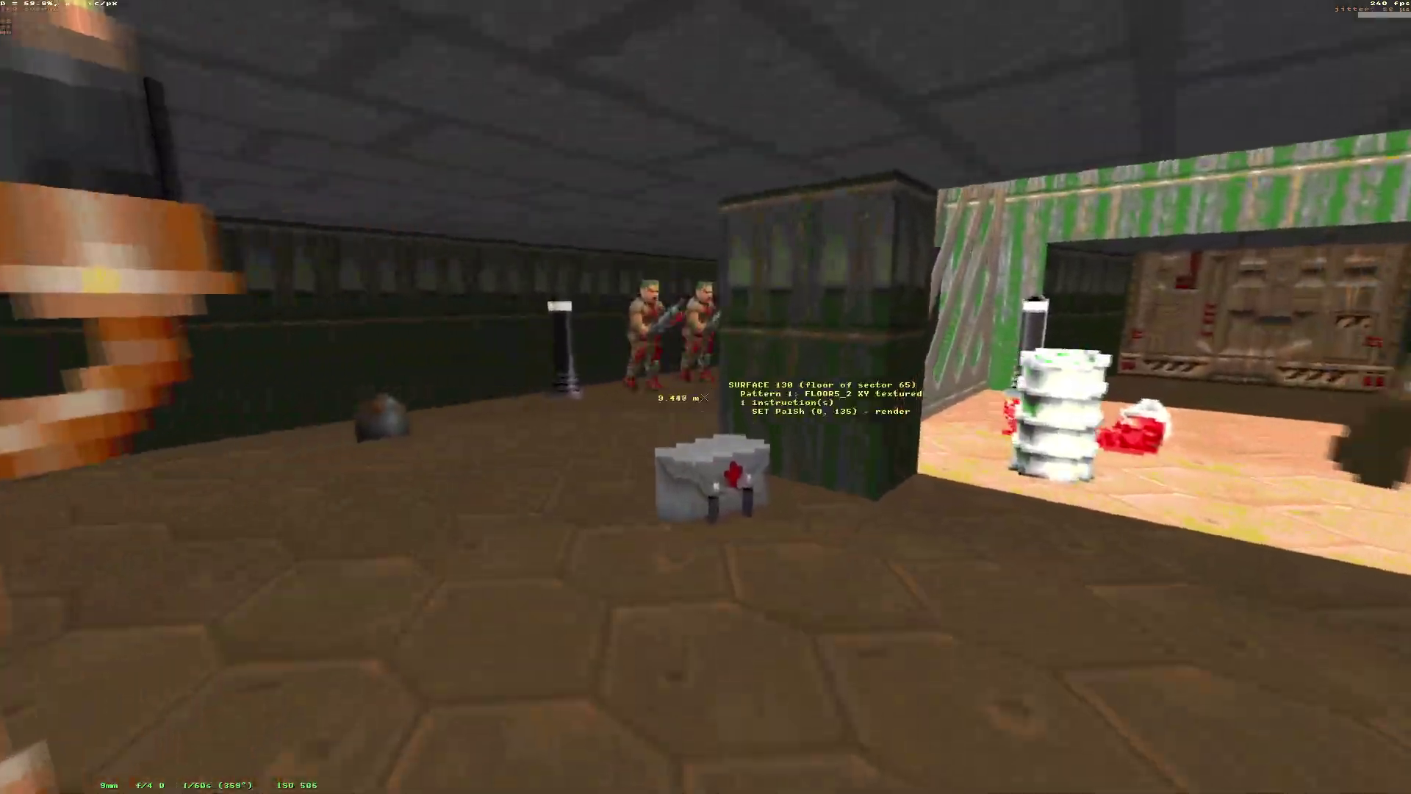
# Connect a pair of walls in the green-walled room (sector 65) on the 2D map and return to the 3D view.
pyautogui.press('Tab')
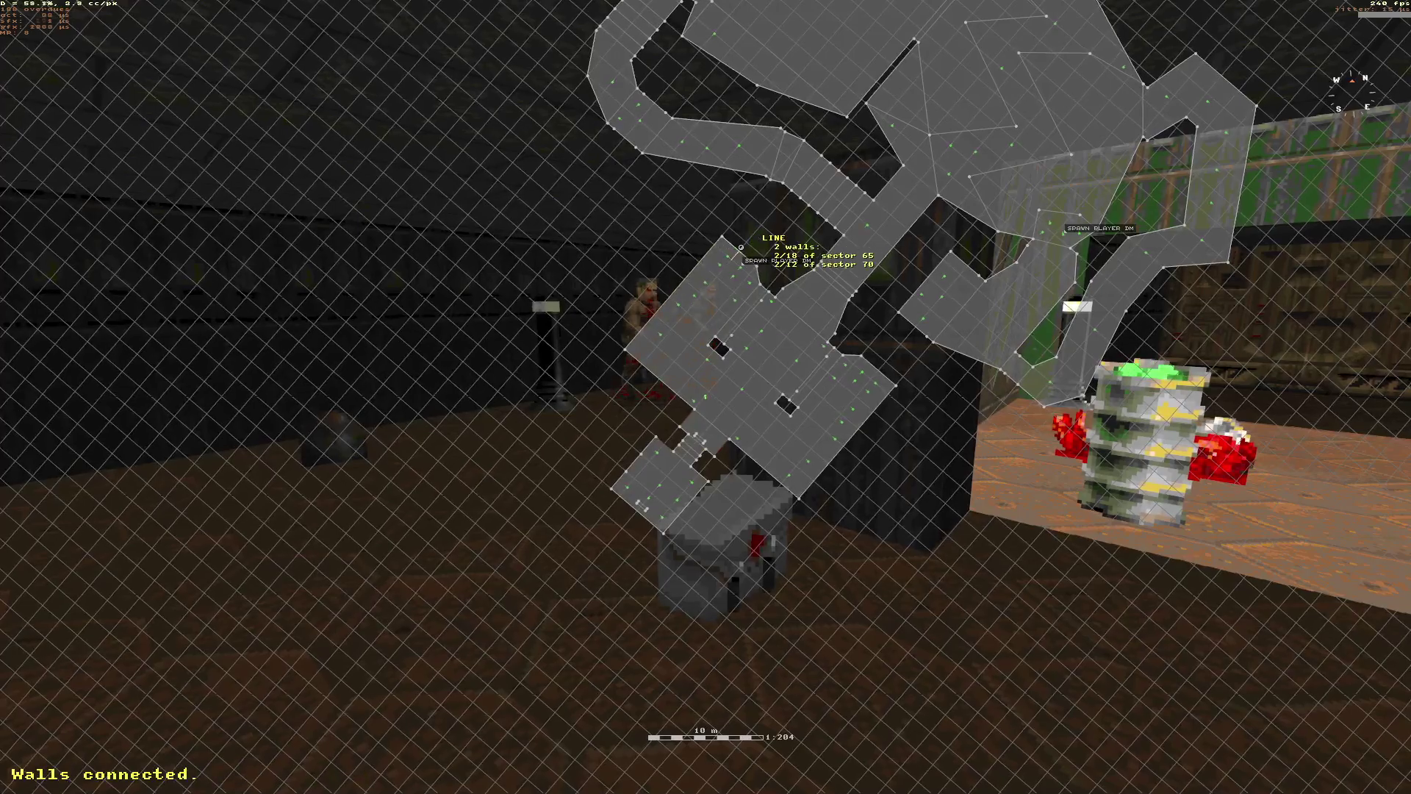
pyautogui.press('Tab')
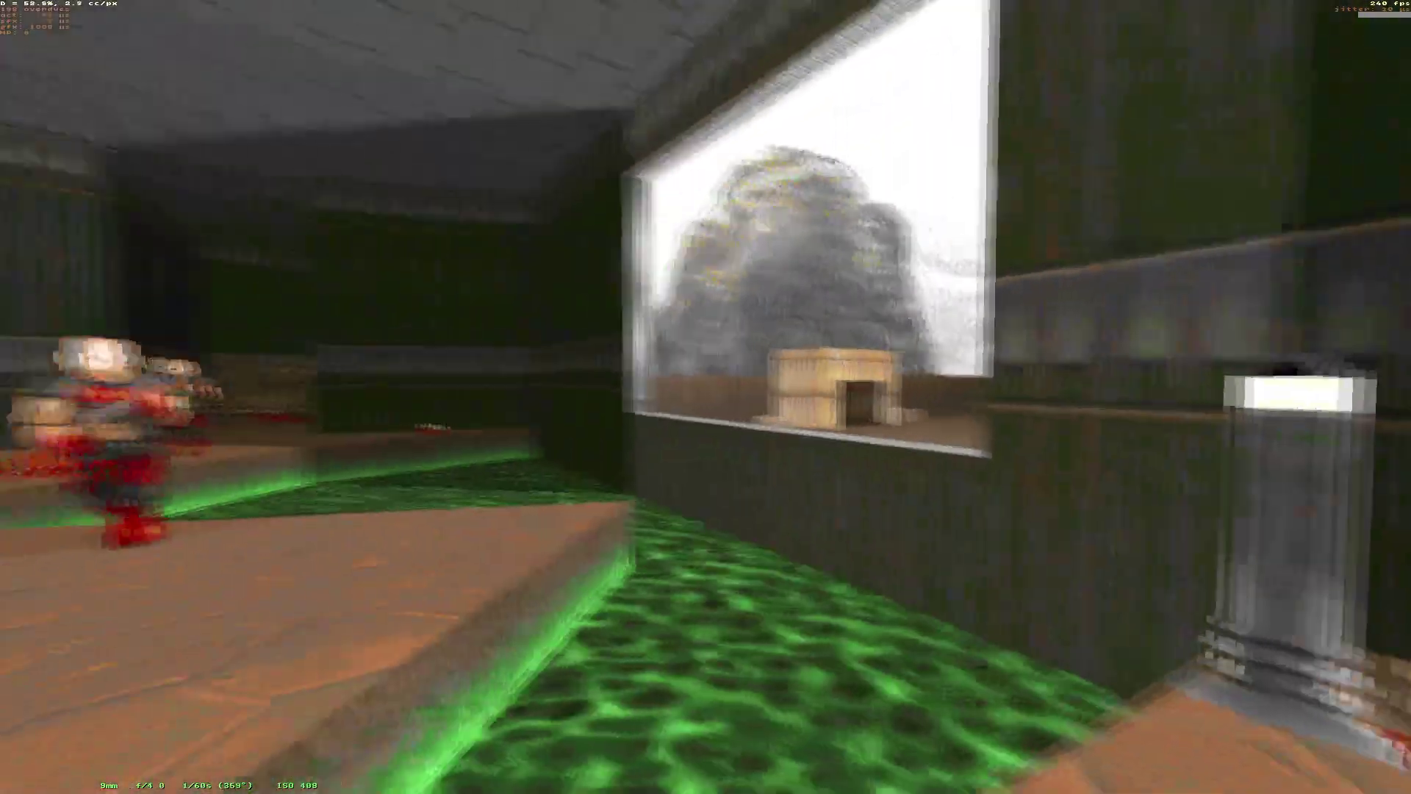
# Cross the slime yard into the small wooden building and complete a wall union there on the 2D map, using wall 5/7 of sector 6.
pyautogui.press('n')
pyautogui.press('n')
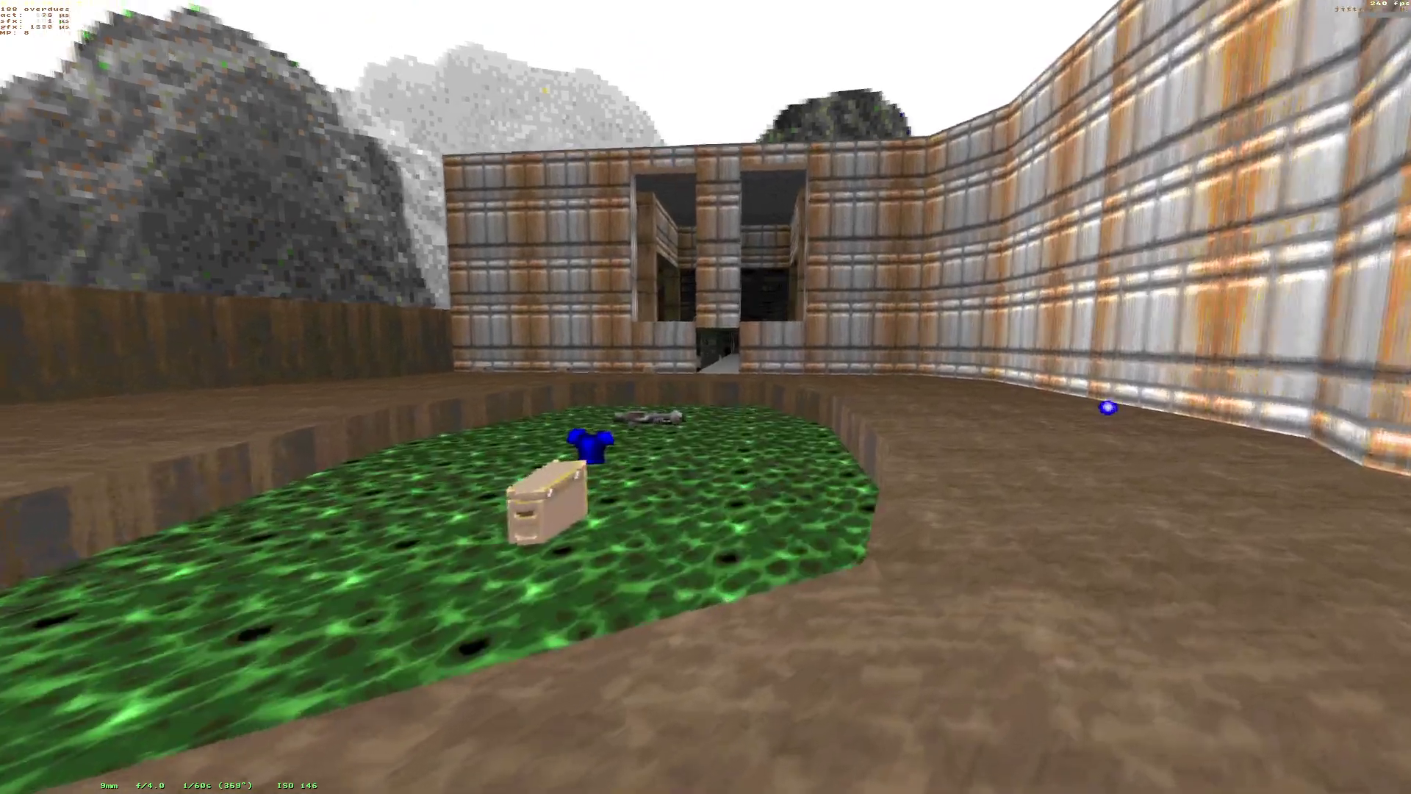
pyautogui.press('w')
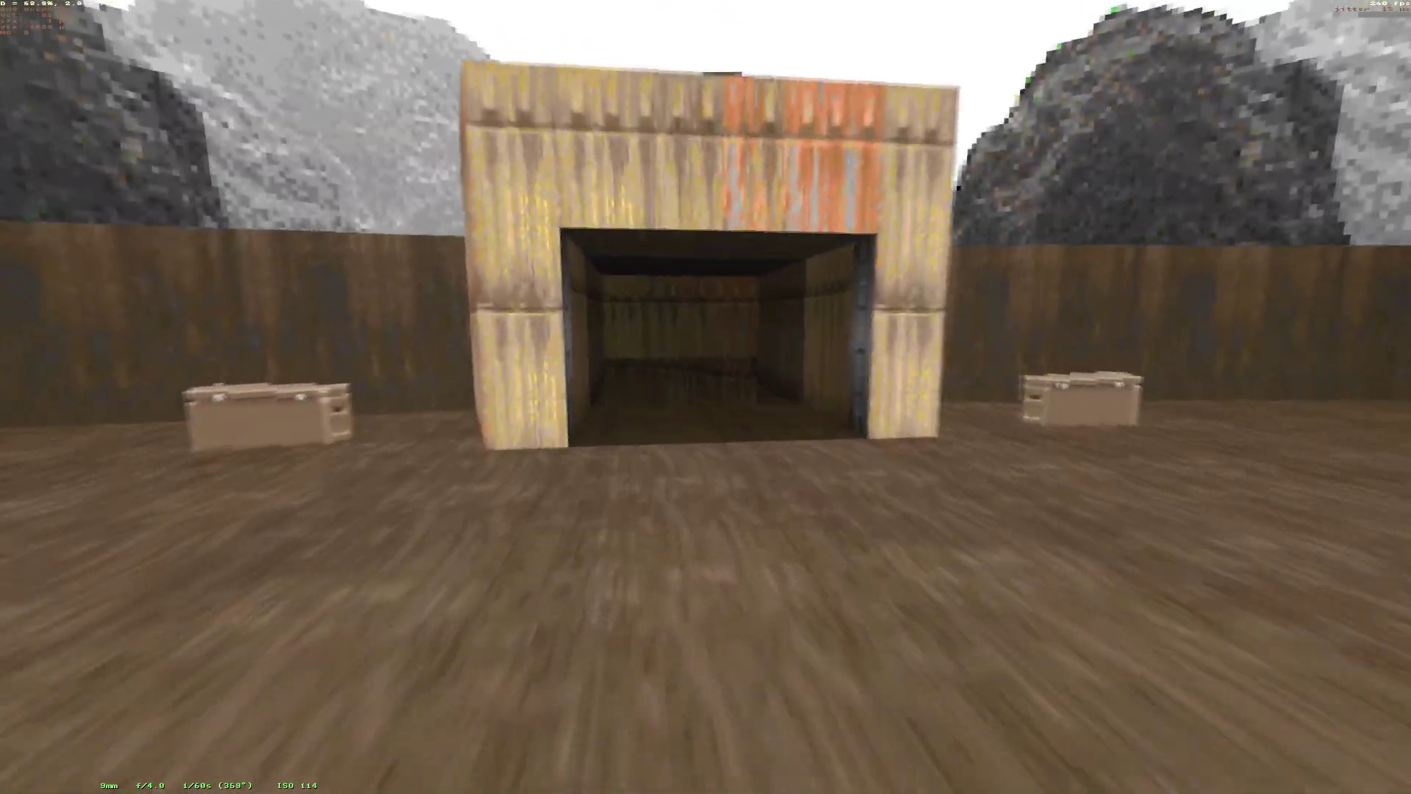
pyautogui.press('w')
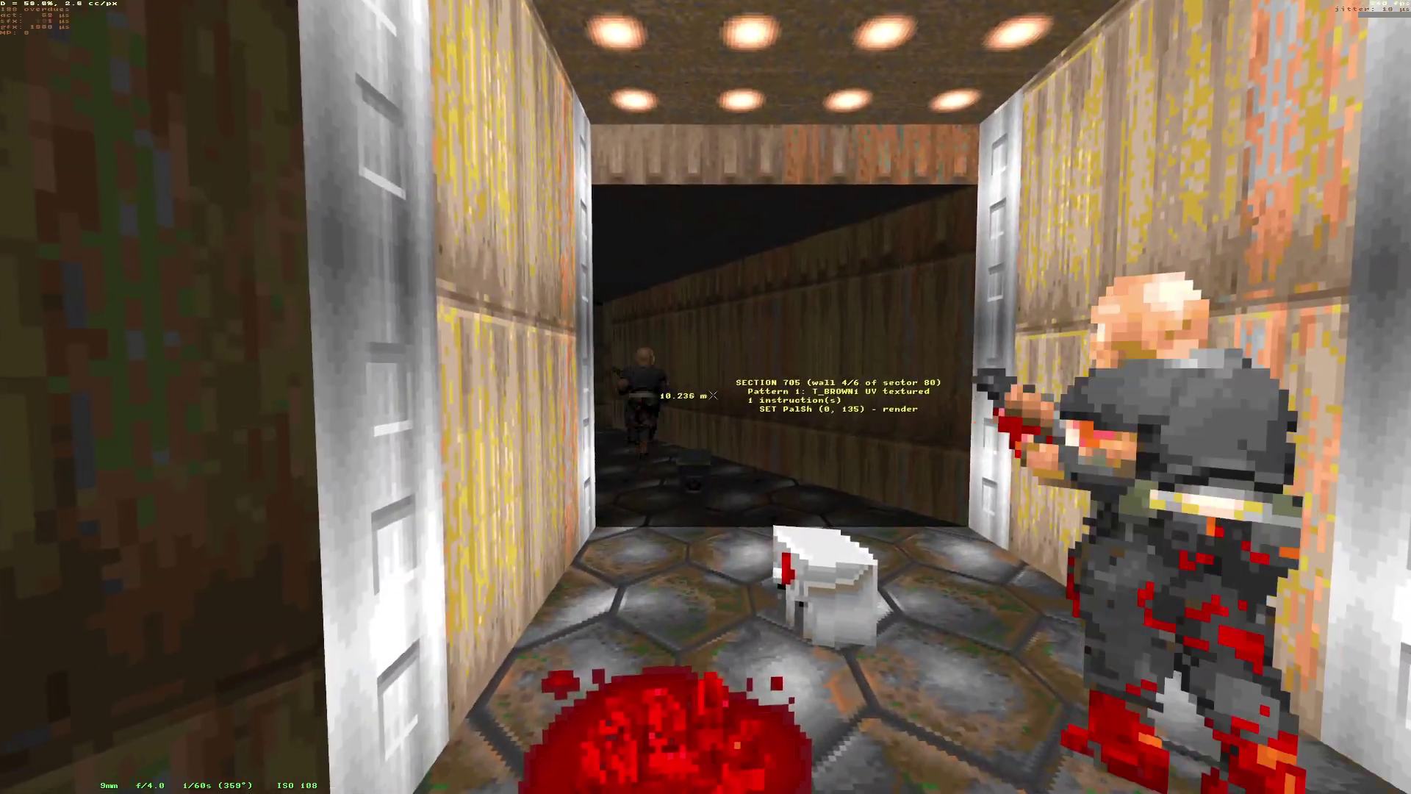
pyautogui.press('Tab')
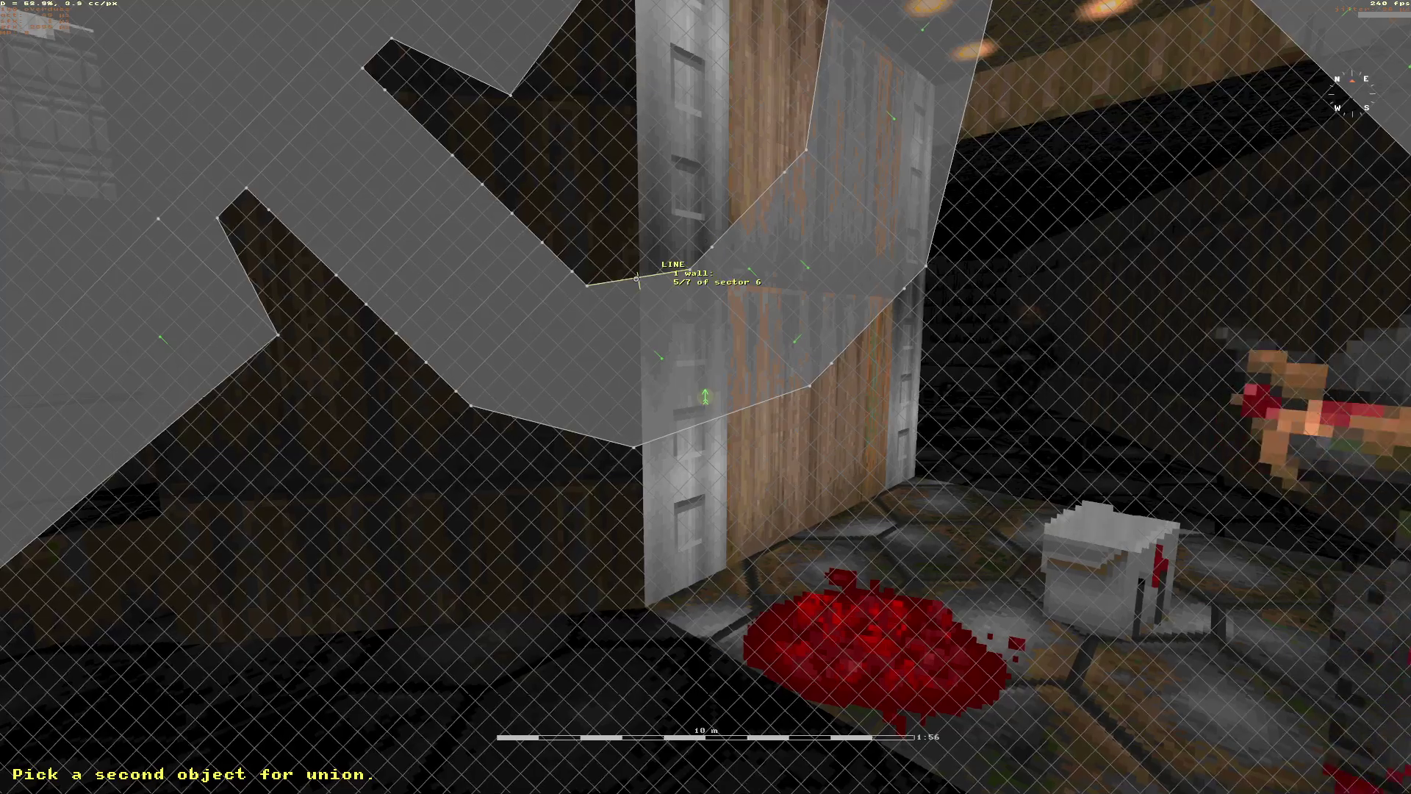
pyautogui.click(734, 312)
pyautogui.press('Tab')
# Walk through and around the newly connected walls in the lit chamber, examining the non-Euclidean portal from several sides.
pyautogui.press('w')
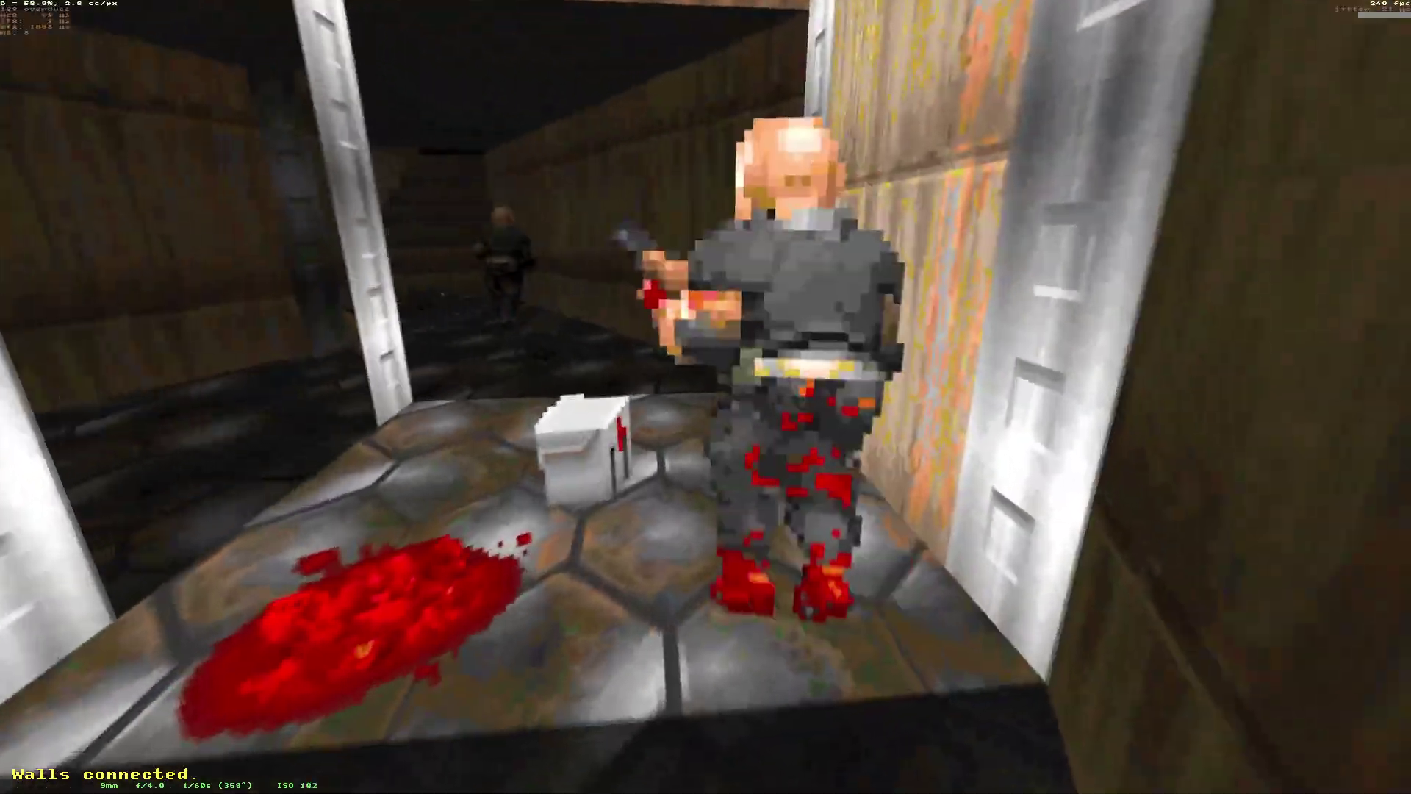
pyautogui.press('w')
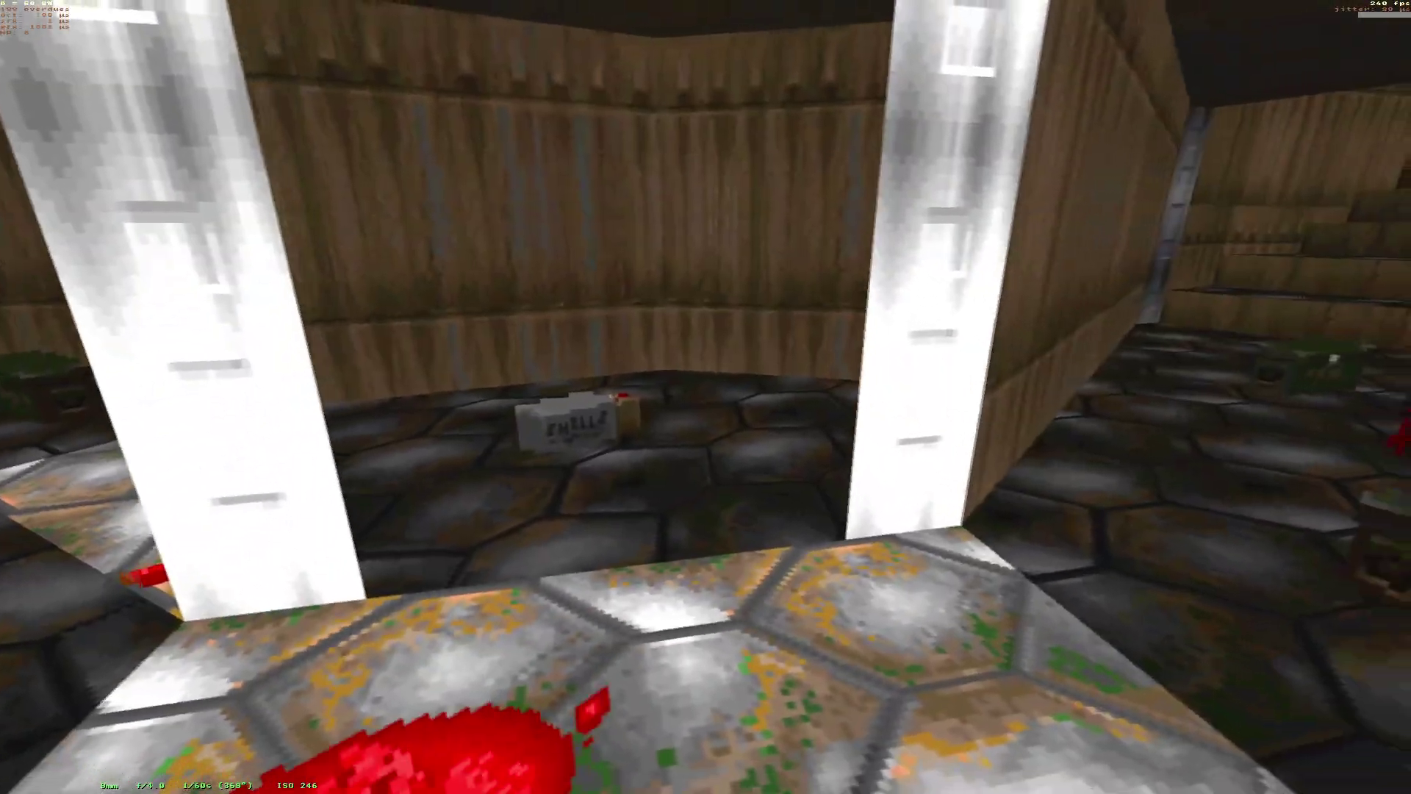
pyautogui.press('w')
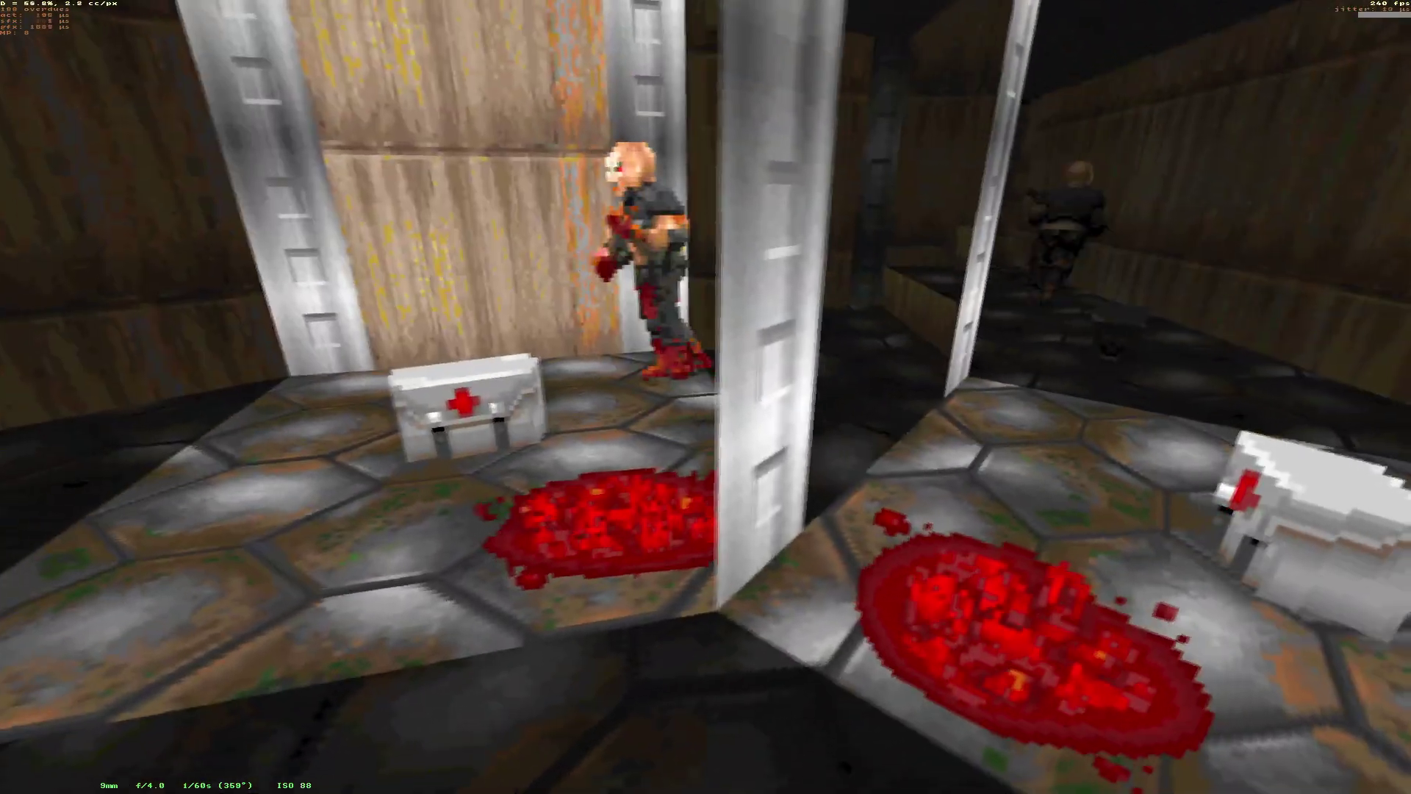
pyautogui.press('w')
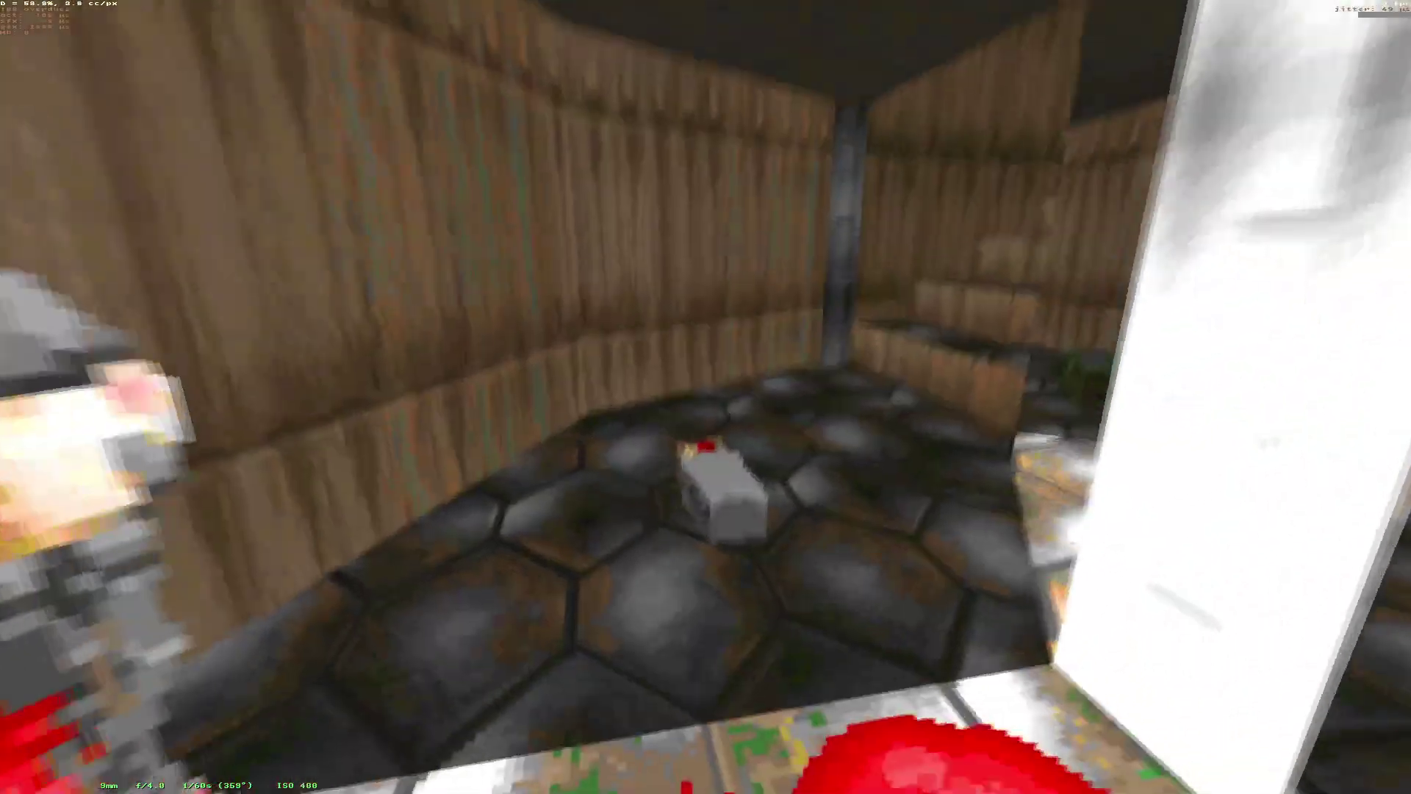
pyautogui.press('w')
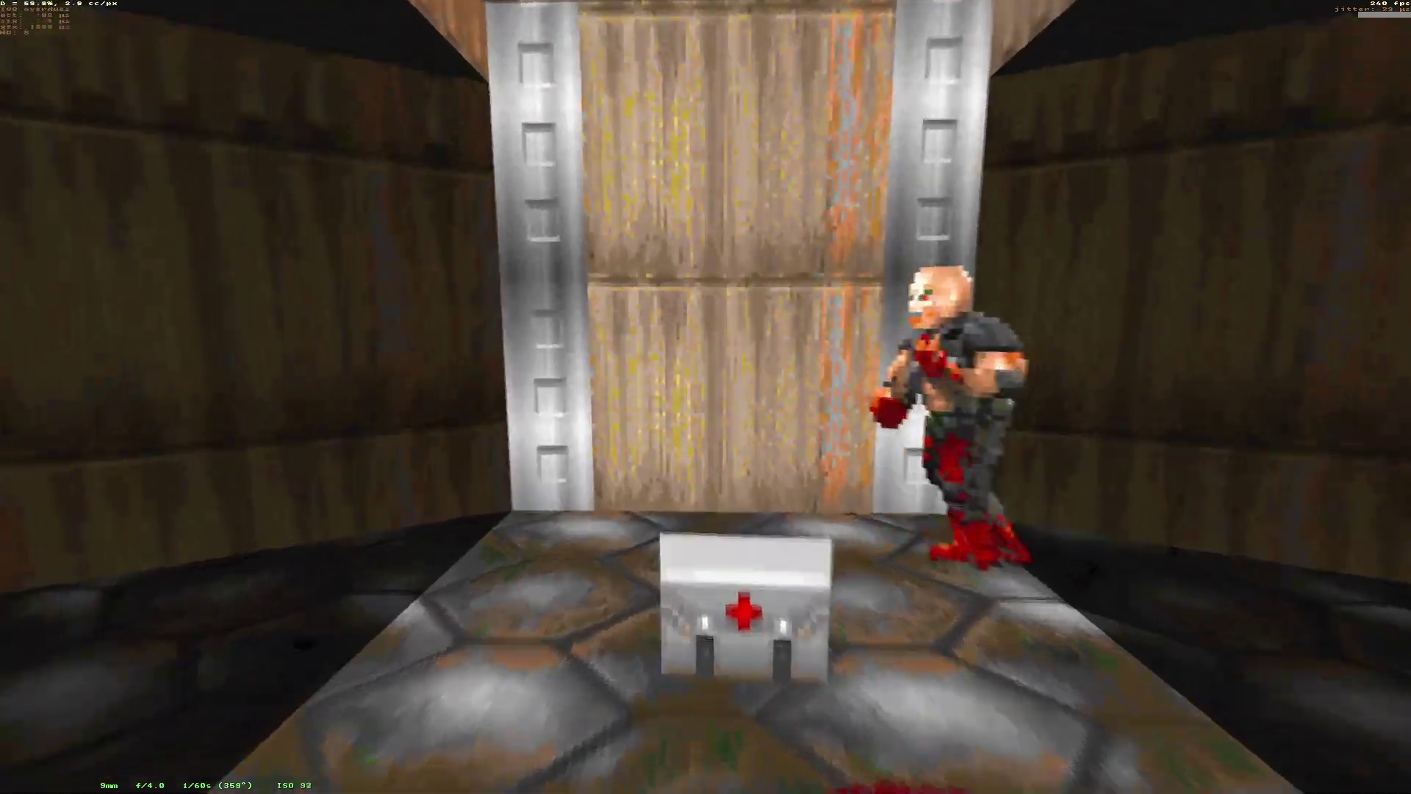
pyautogui.press('w')
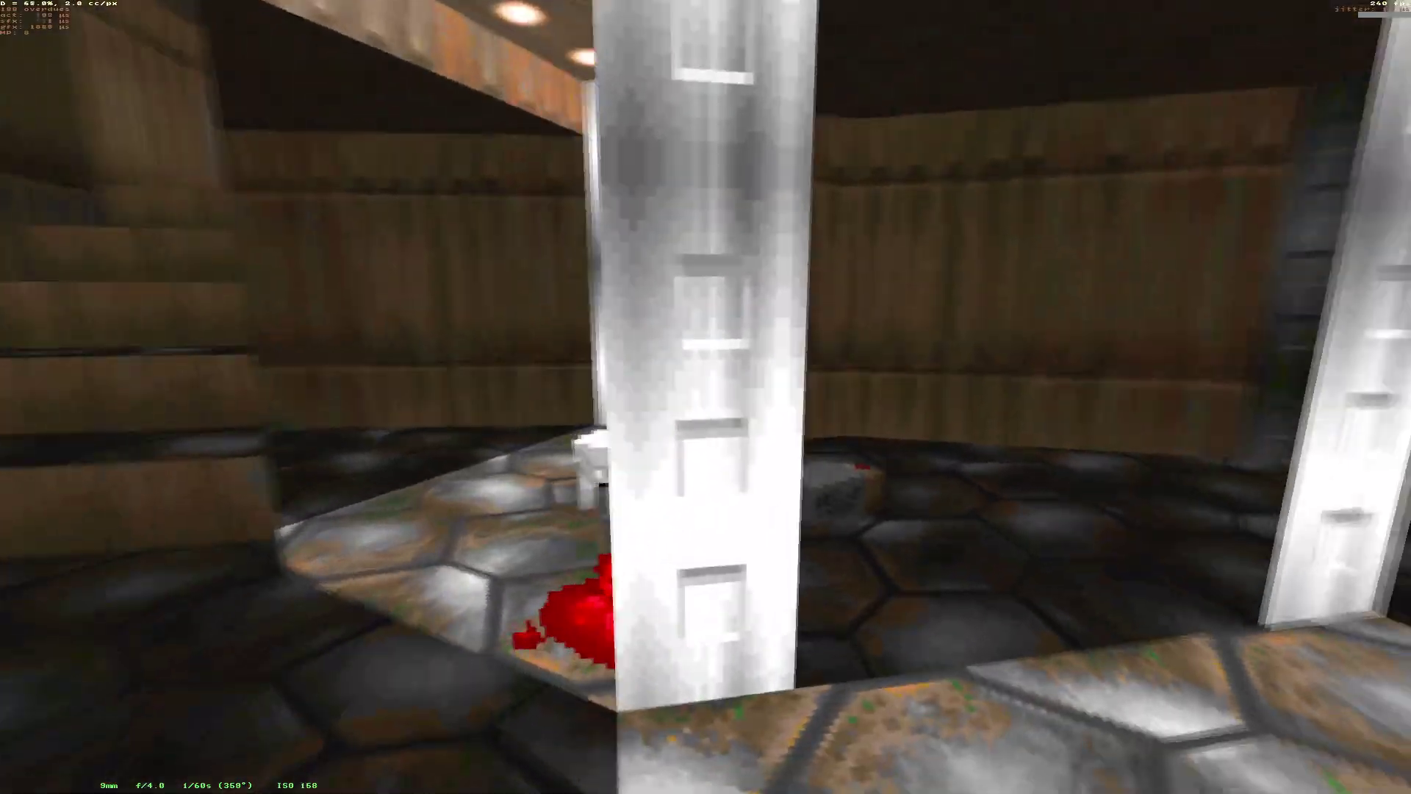
pyautogui.press('w')
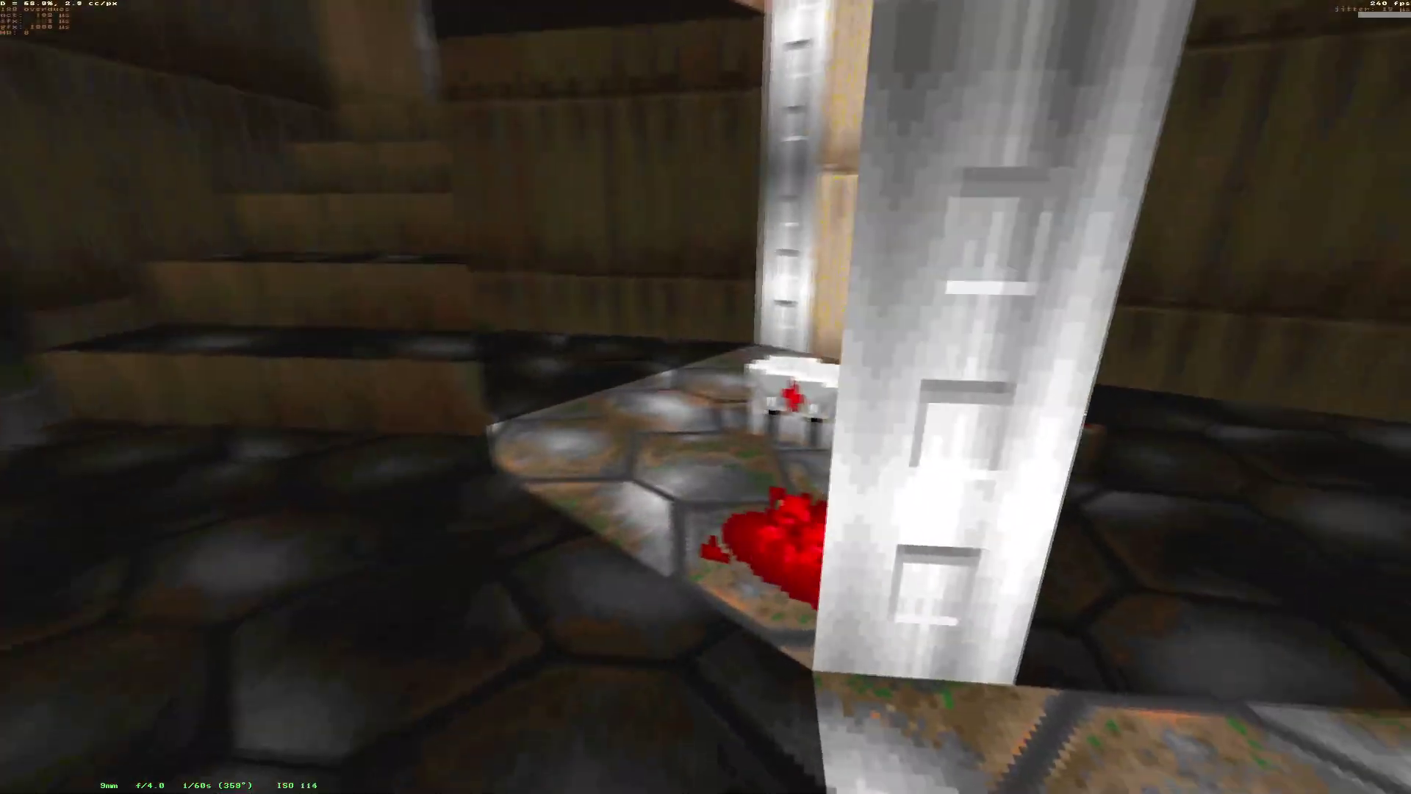
pyautogui.press('w')
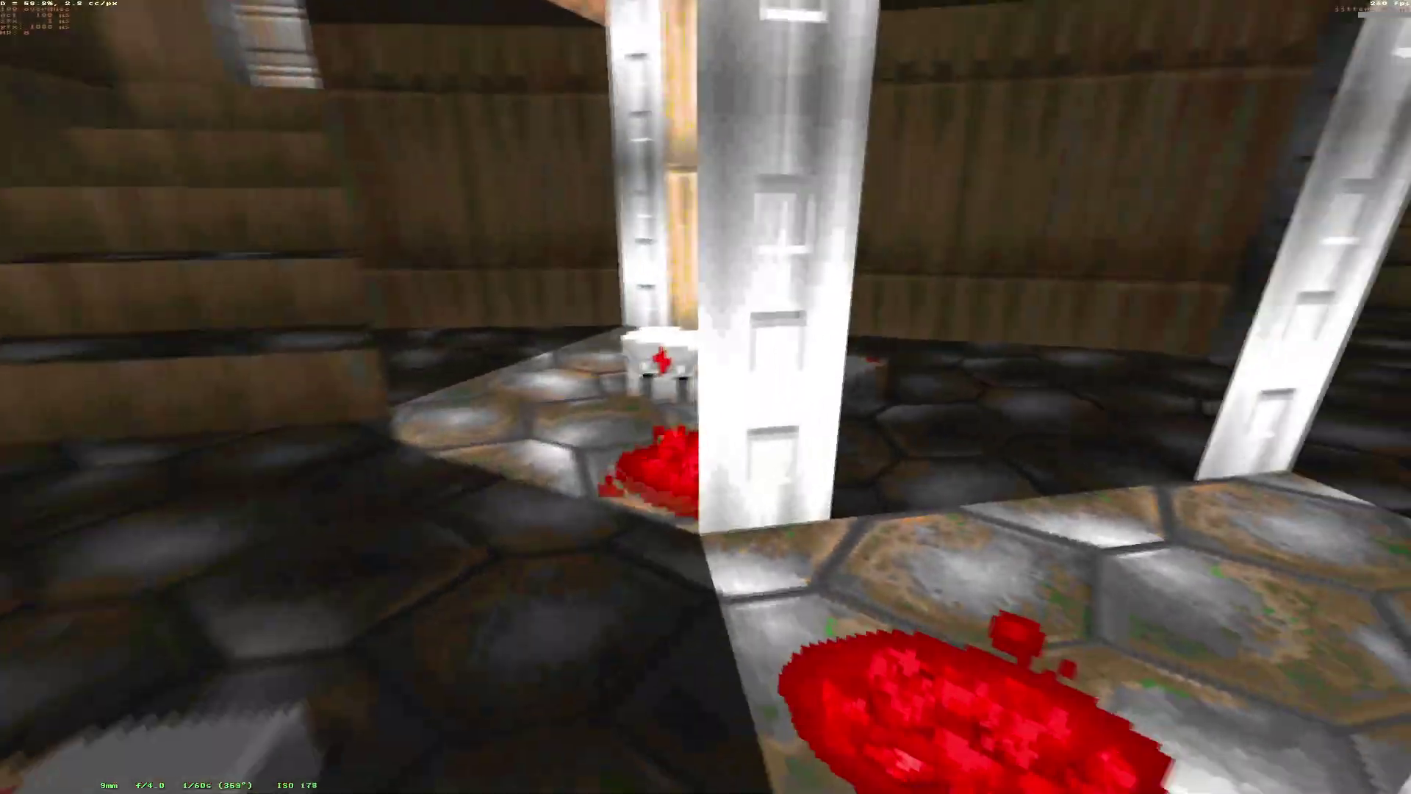
pyautogui.press('w')
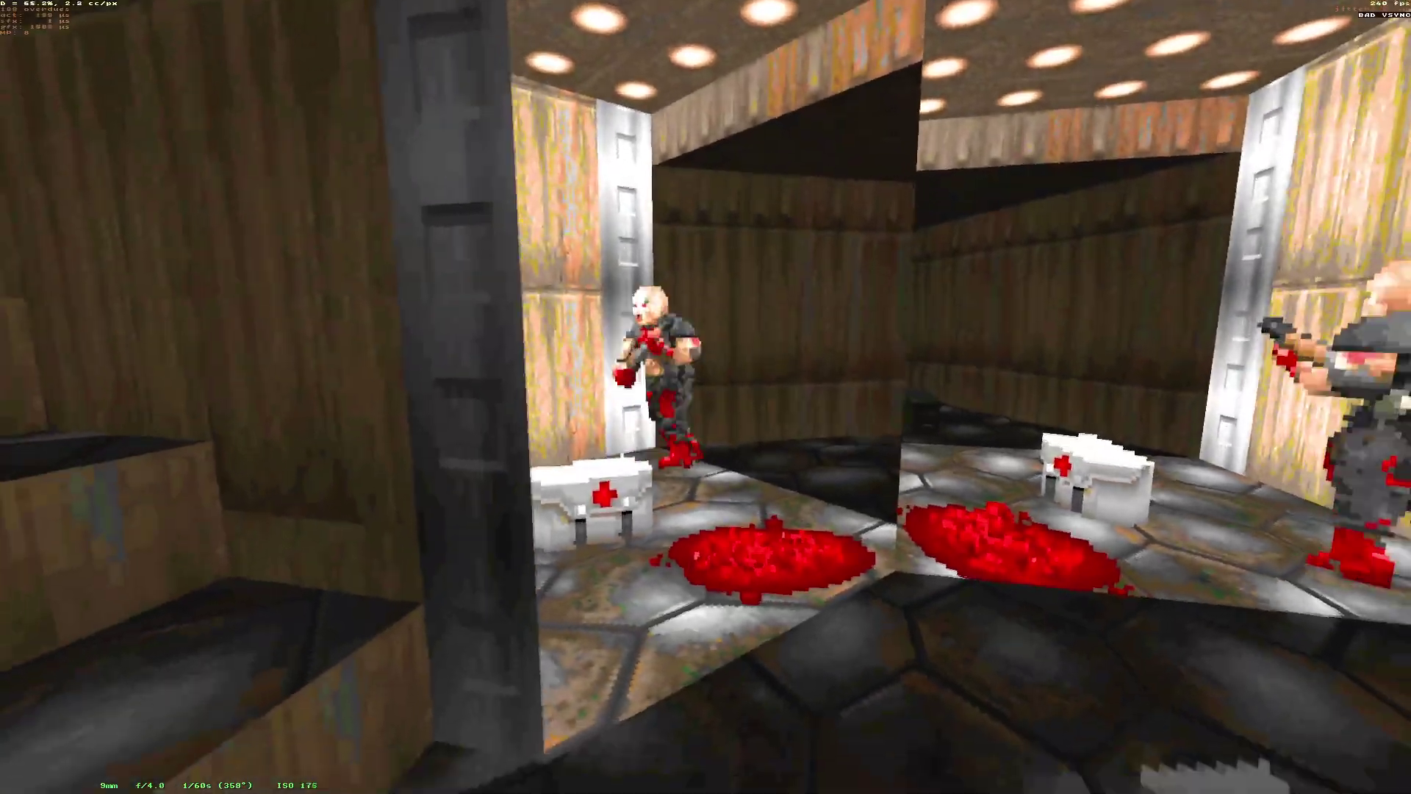
pyautogui.press('Tab')
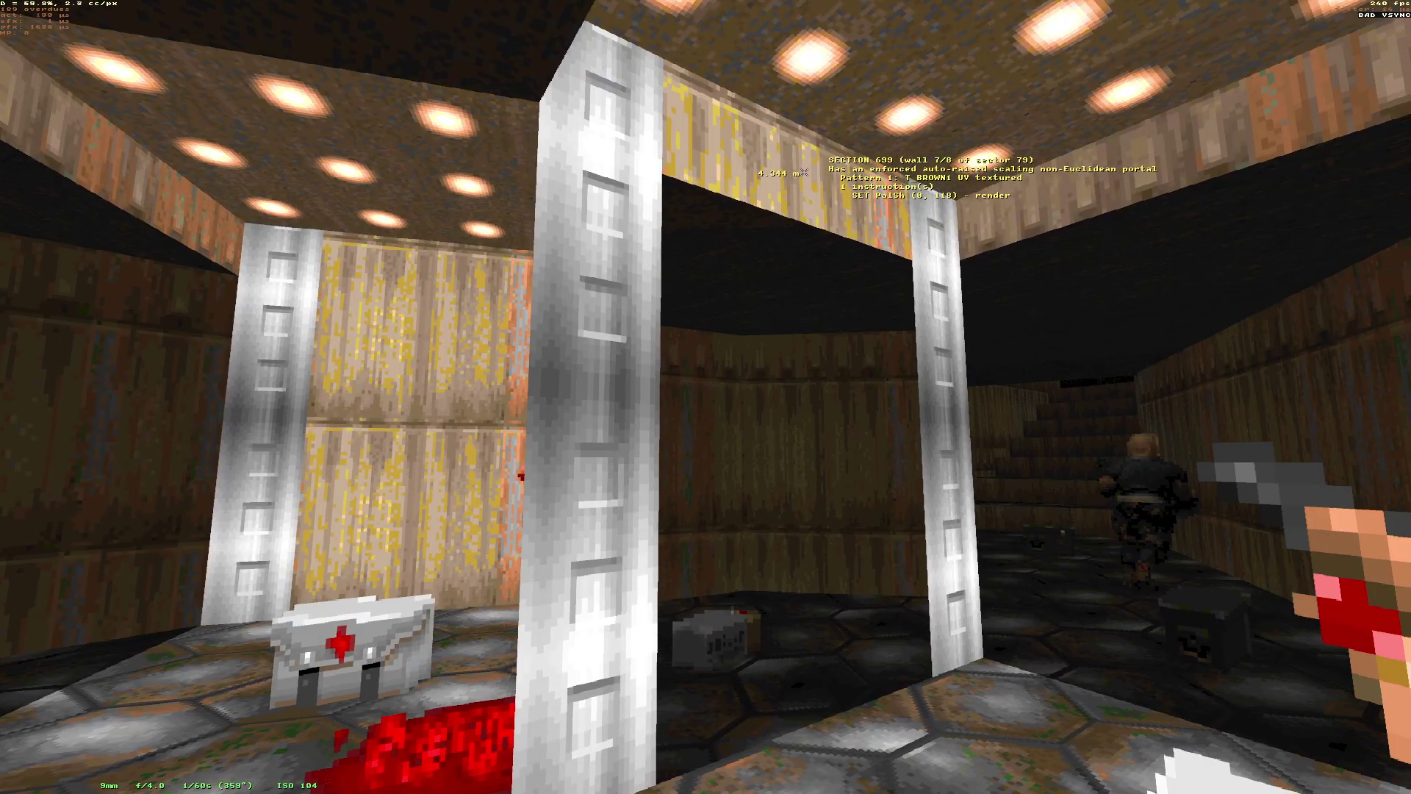
# Turn off Scale Discontinuous Portals and inspect the lit chamber's portals in 3D and on the 2D map around sector 79.
pyautogui.scroll(1, 804, 93)
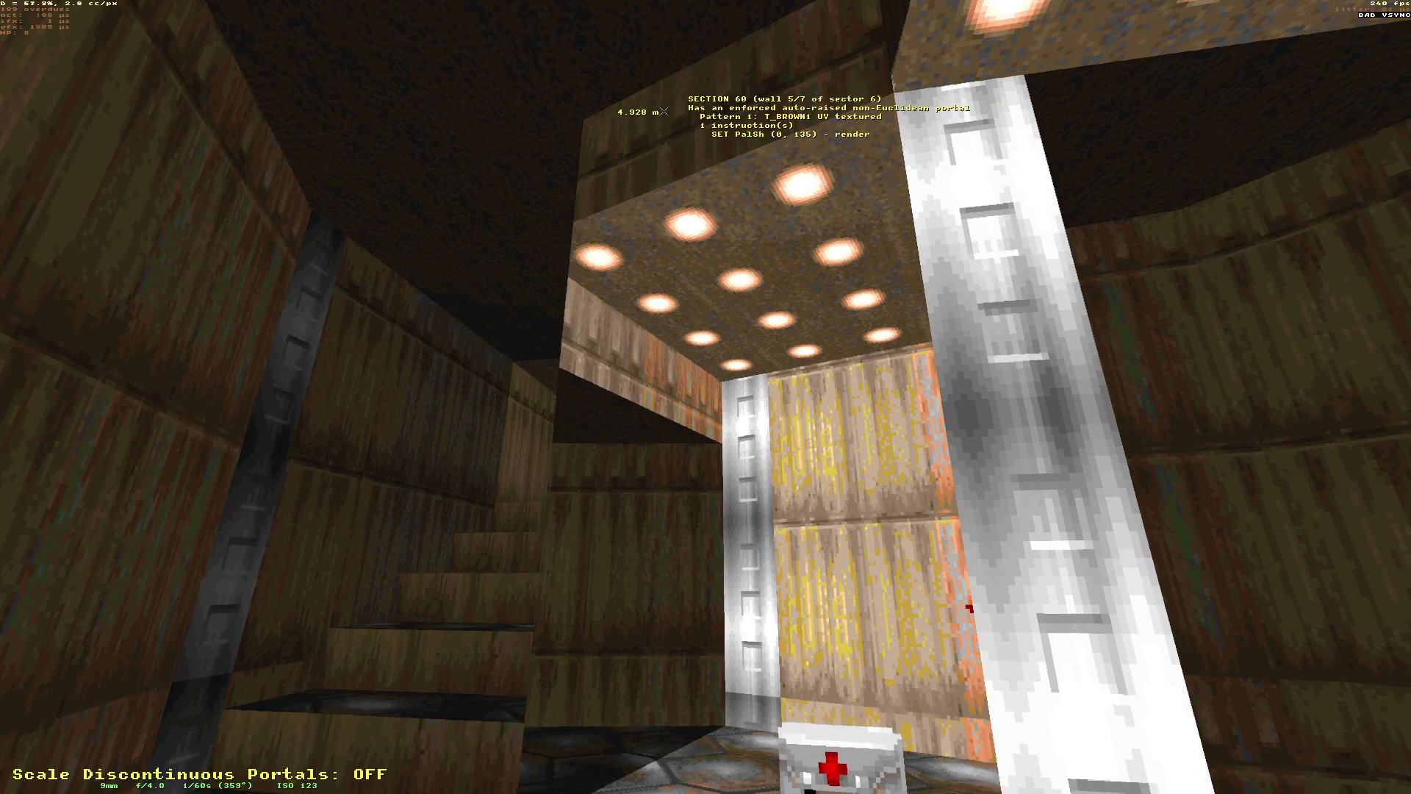
pyautogui.press('w')
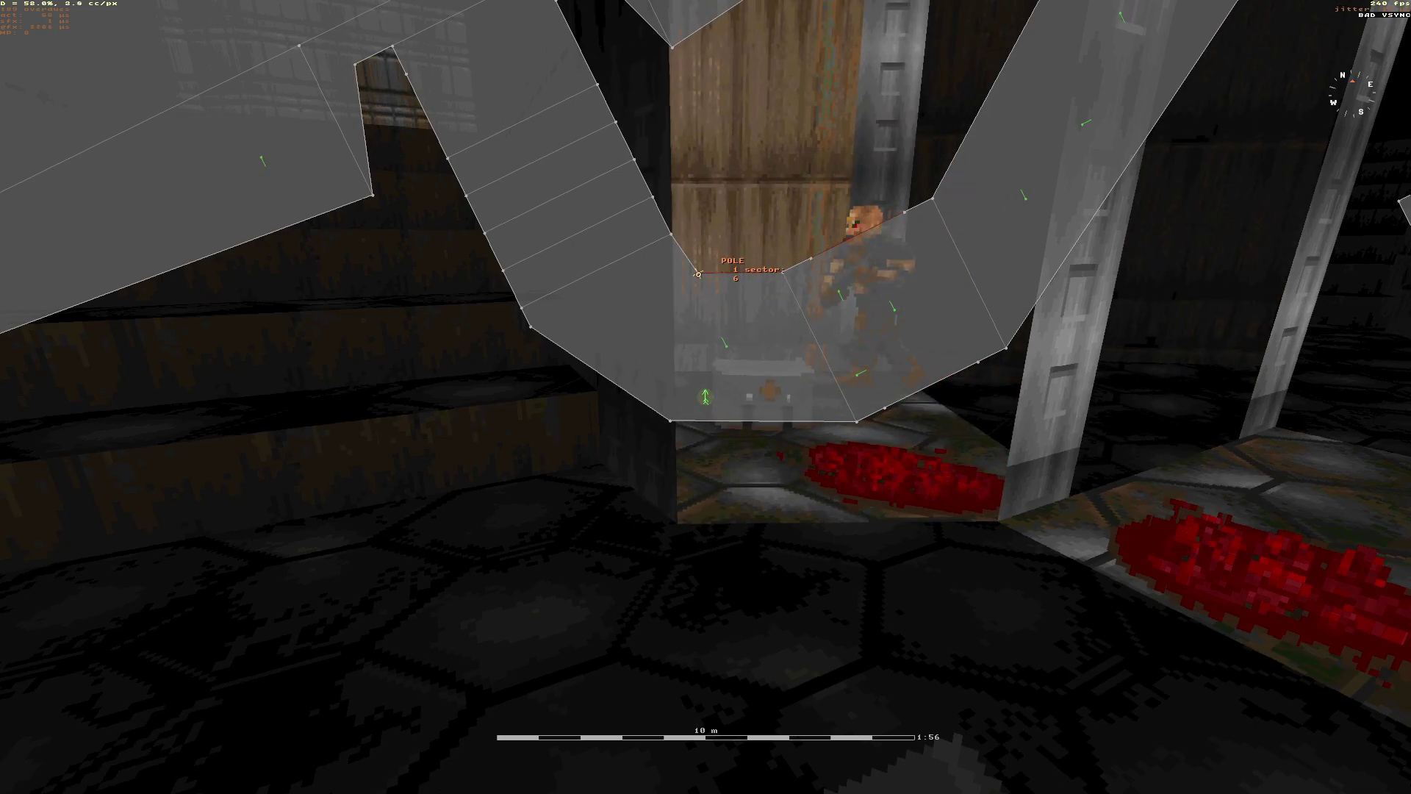
pyautogui.scroll(-5, 802, 349)
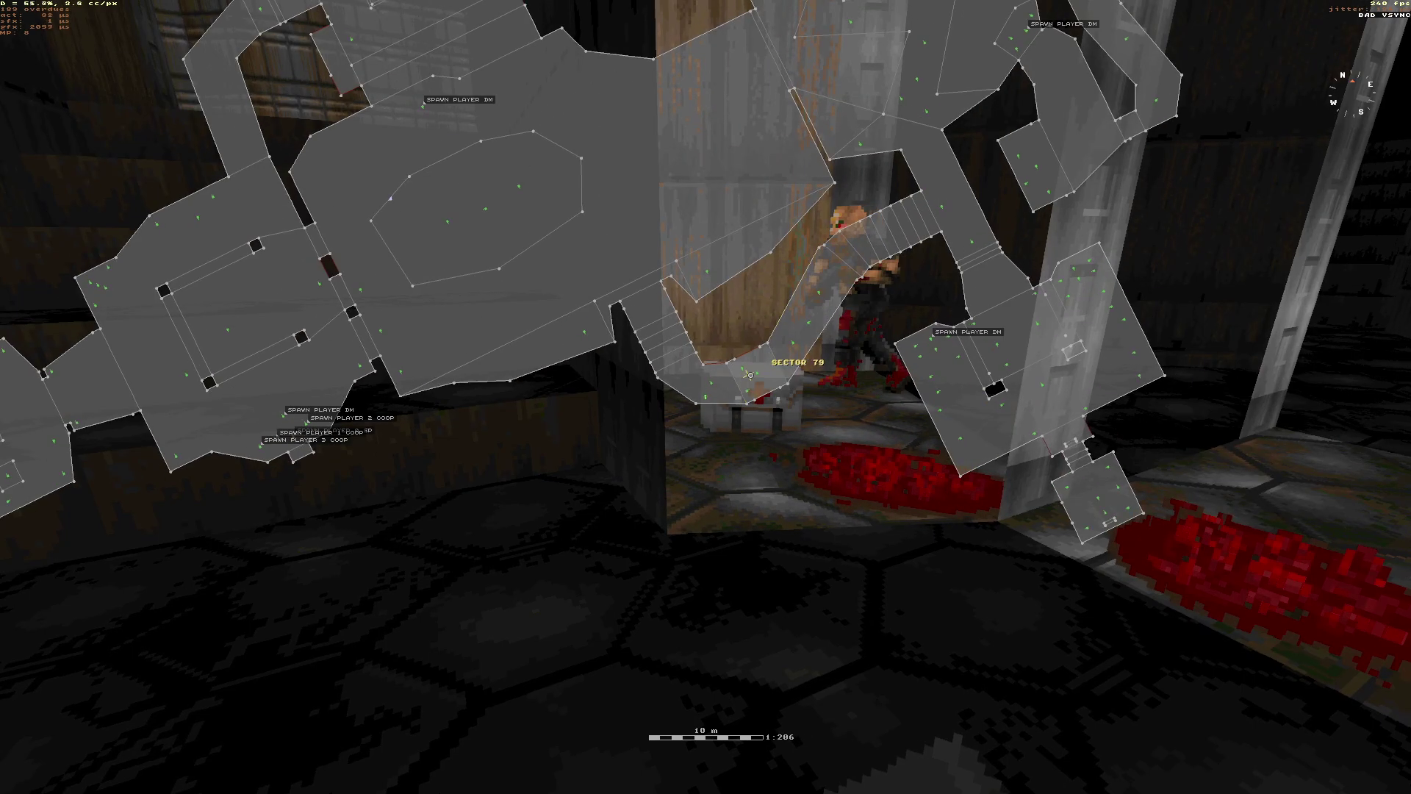
pyautogui.press('Tab')
pyautogui.press('w')
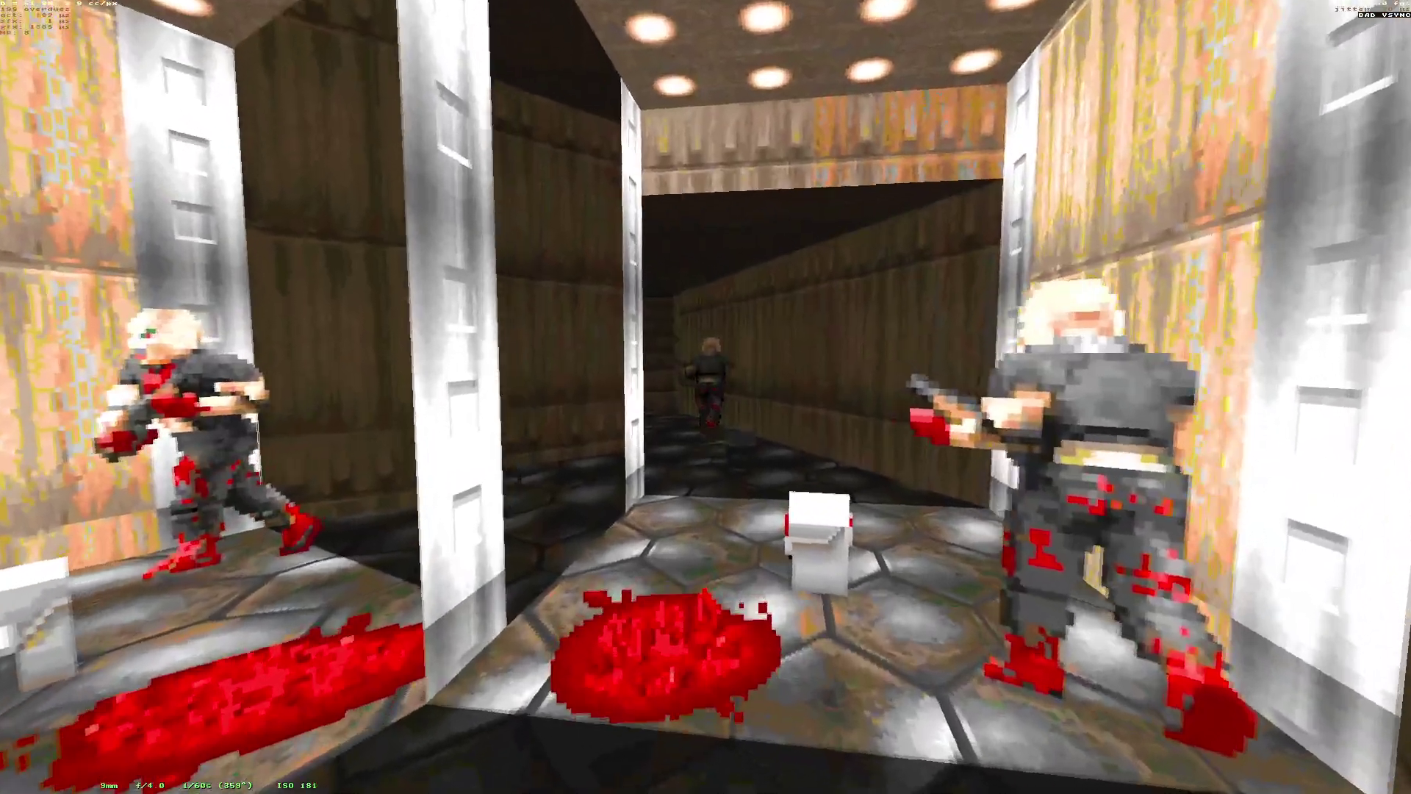
# Climb the brown steps into the green-walled slime room, using noclip, and go out through its window into the yard.
pyautogui.press('w')
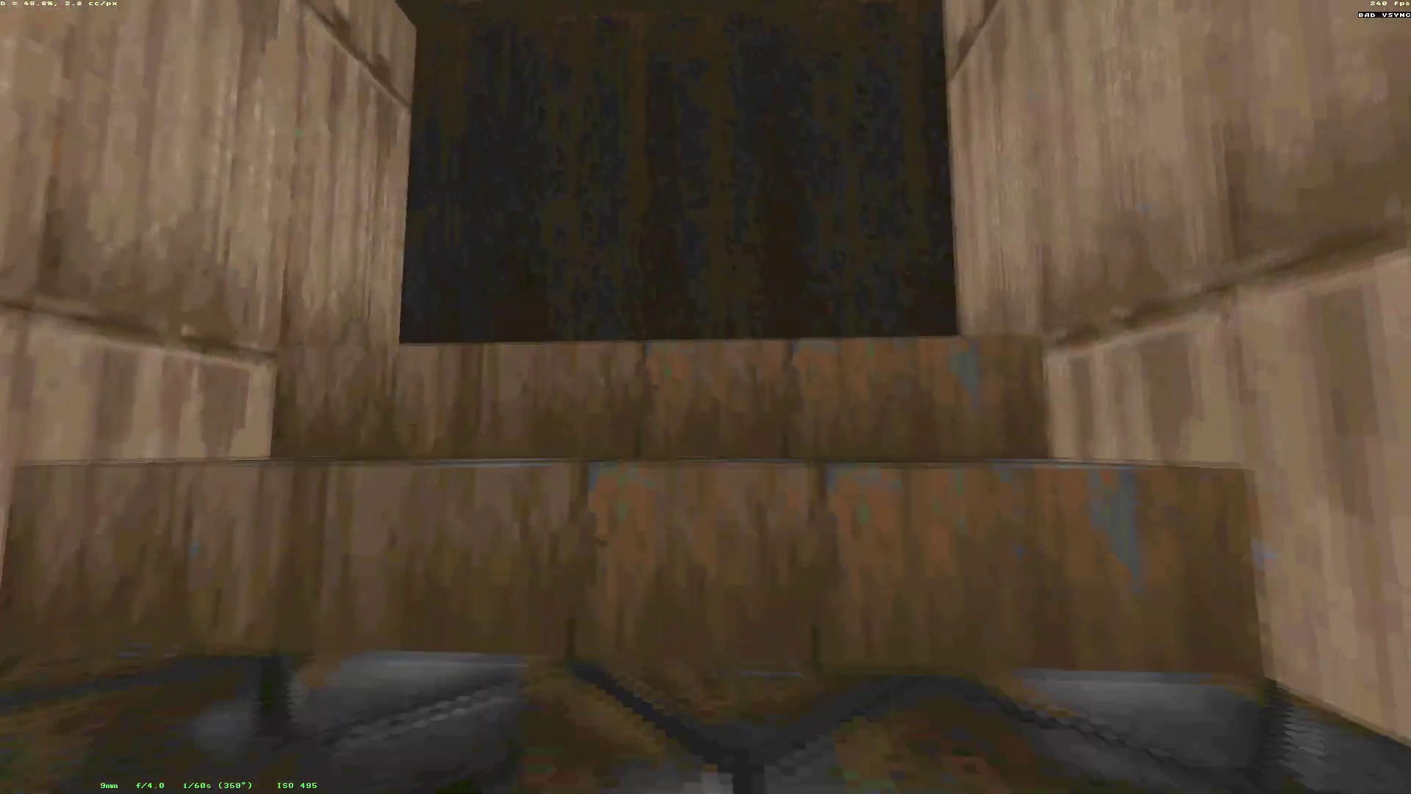
pyautogui.press('w')
pyautogui.press('n')
pyautogui.press('n')
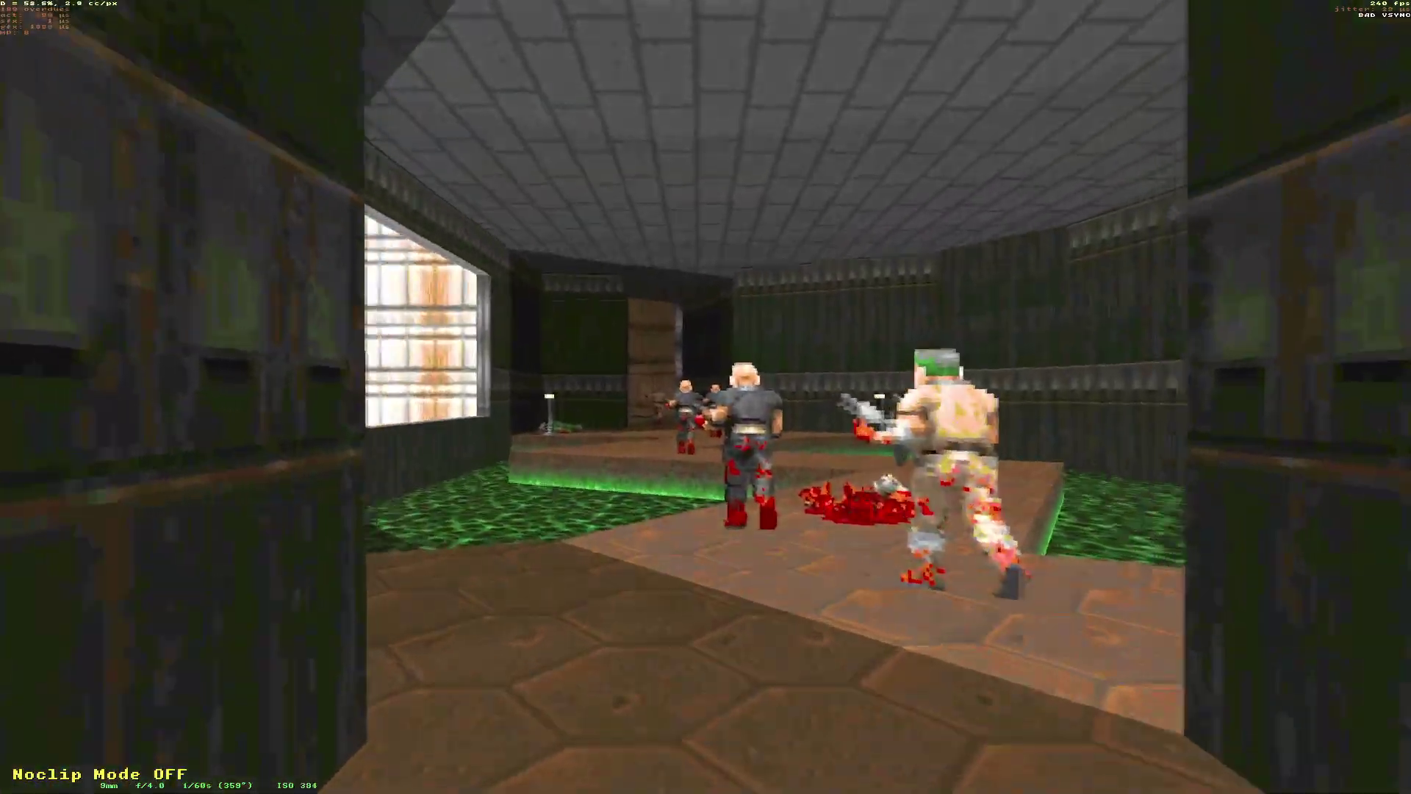
pyautogui.press('w')
pyautogui.press('Left')
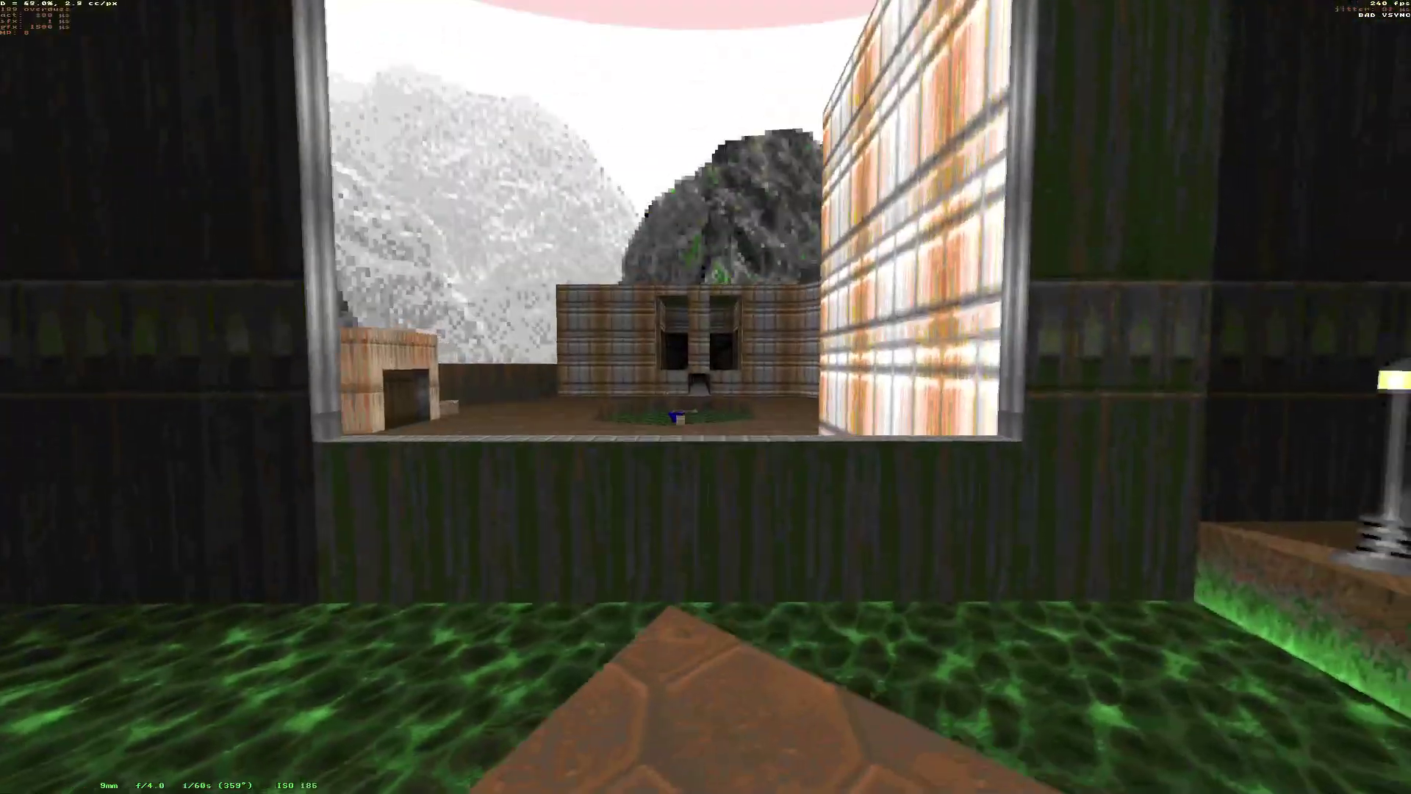
pyautogui.press('Left')
pyautogui.press('w')
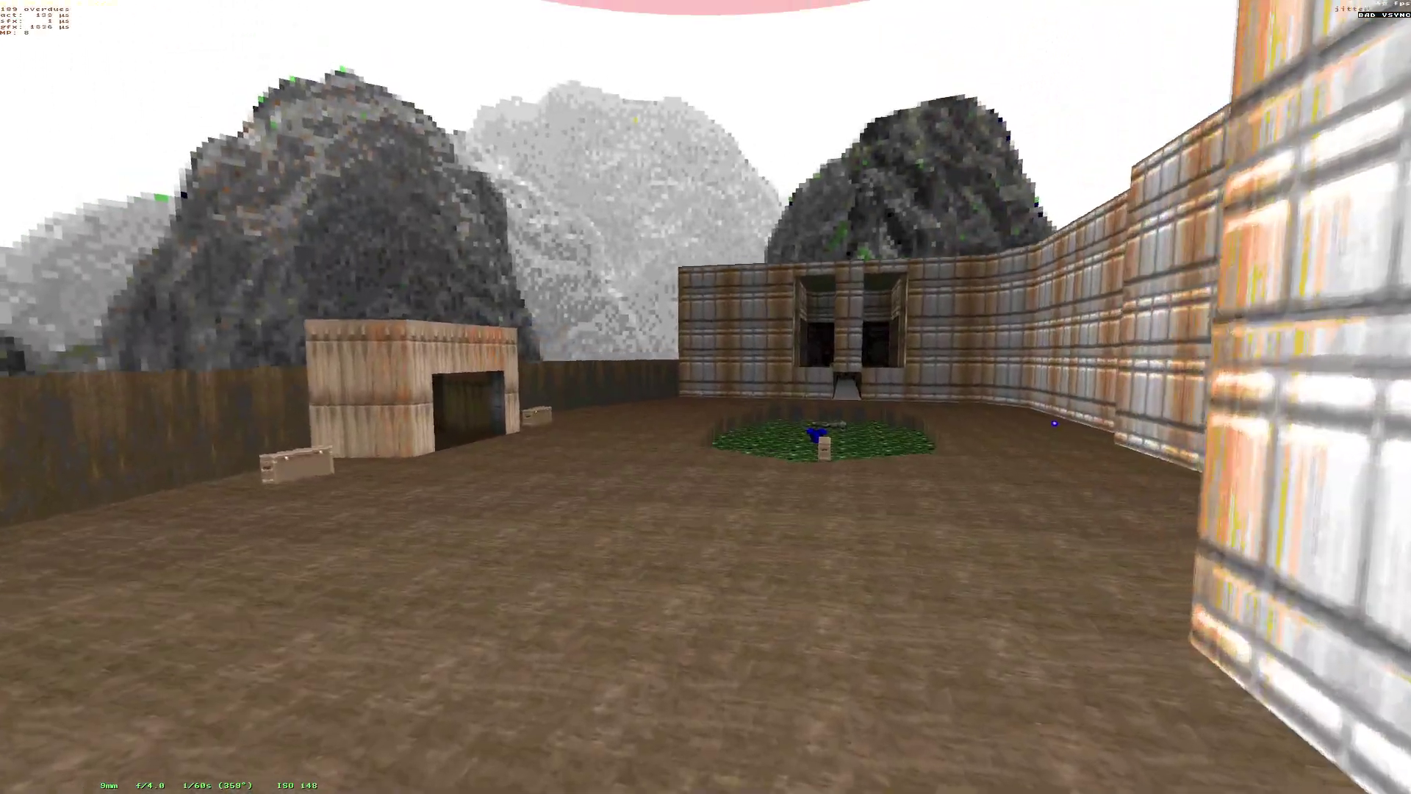
# Turn off Map Edit Mode and cross the yard past the slime pool to the large window in the outer wall.
pyautogui.press('w')
pyautogui.press('Right')
pyautogui.press('e')
pyautogui.press('Left')
pyautogui.press('w')
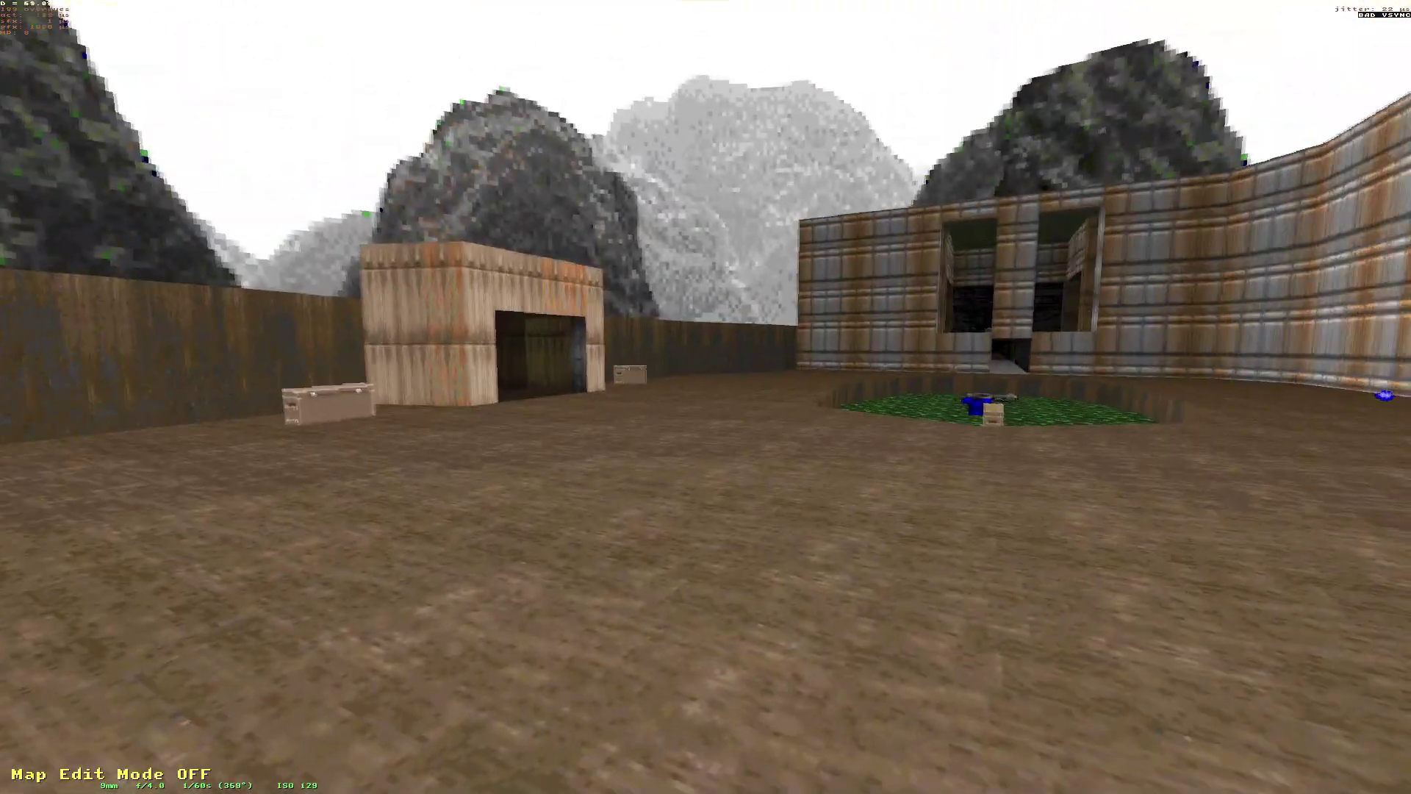
pyautogui.press('Right')
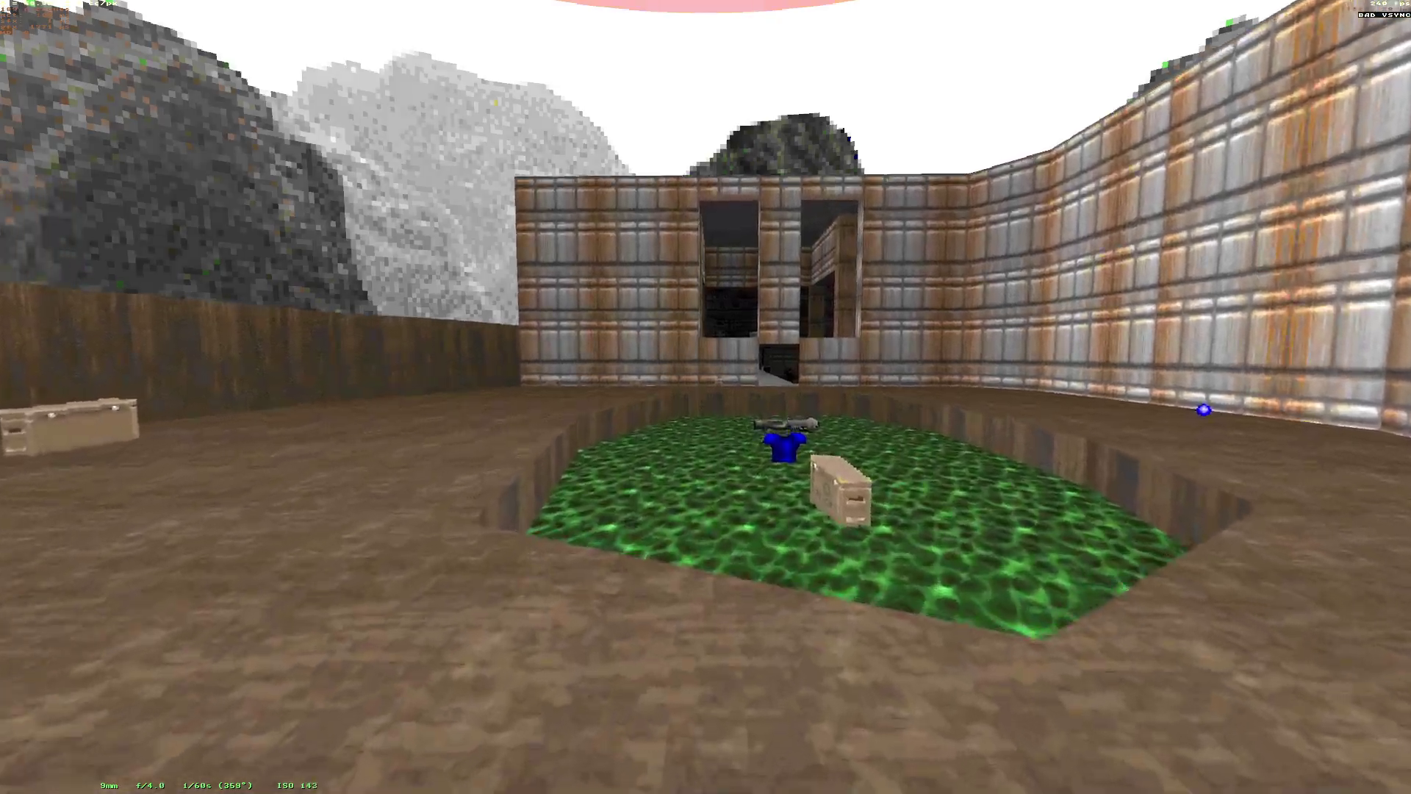
pyautogui.press('w')
pyautogui.press('Right')
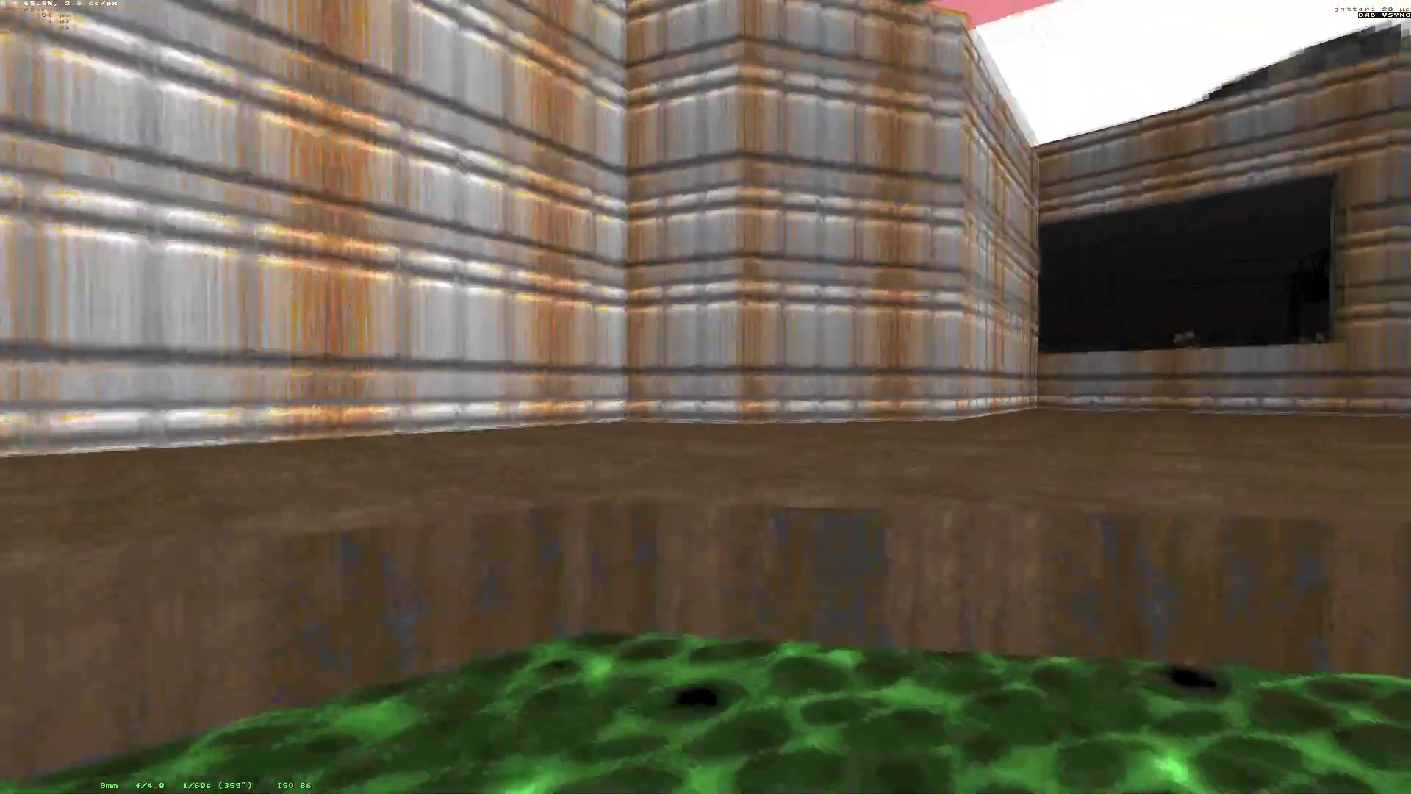
pyautogui.press('w')
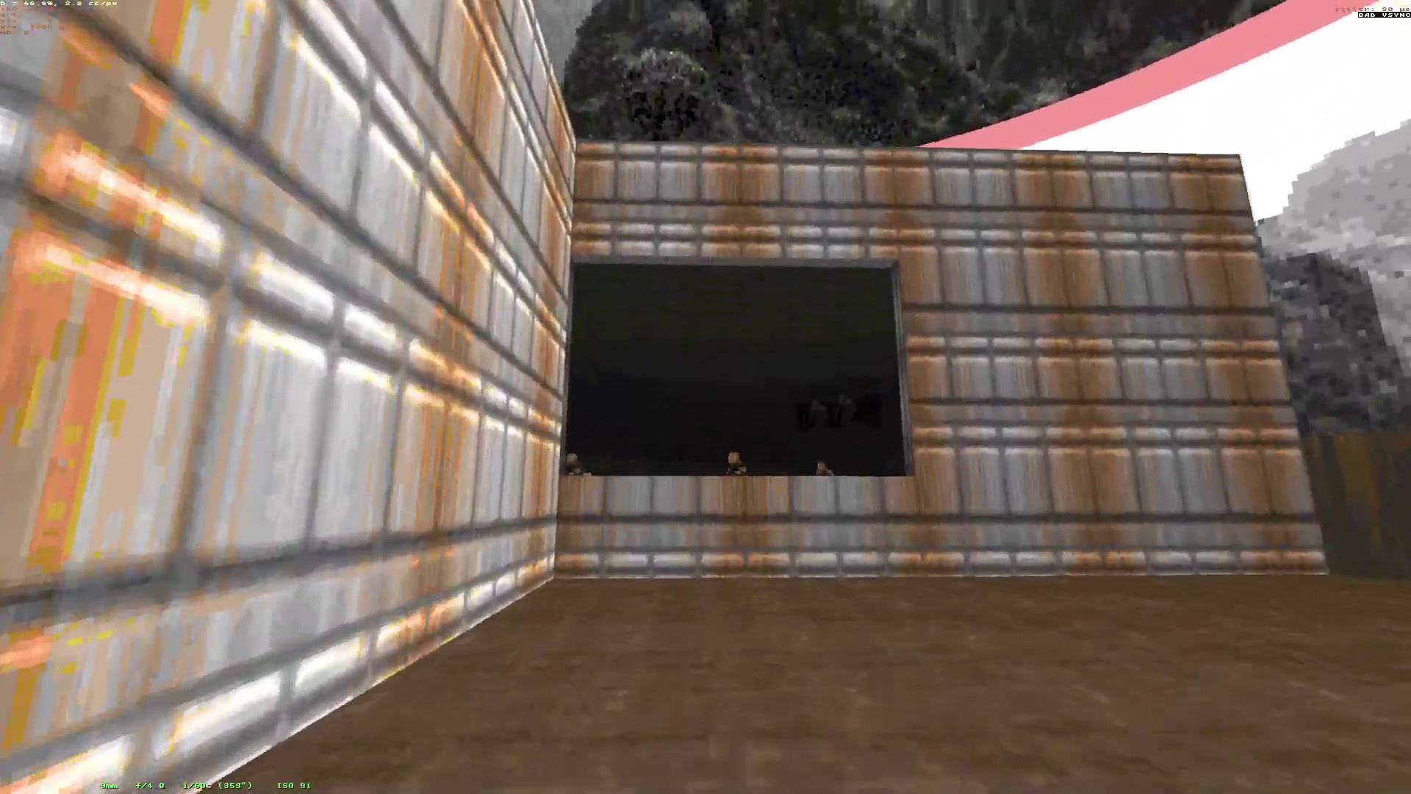
# Pass through the outer wall with noclip into the slime room and follow the brown corridor to the computer room.
pyautogui.press('n')
pyautogui.press('n')
pyautogui.press('w')
pyautogui.press('Left')
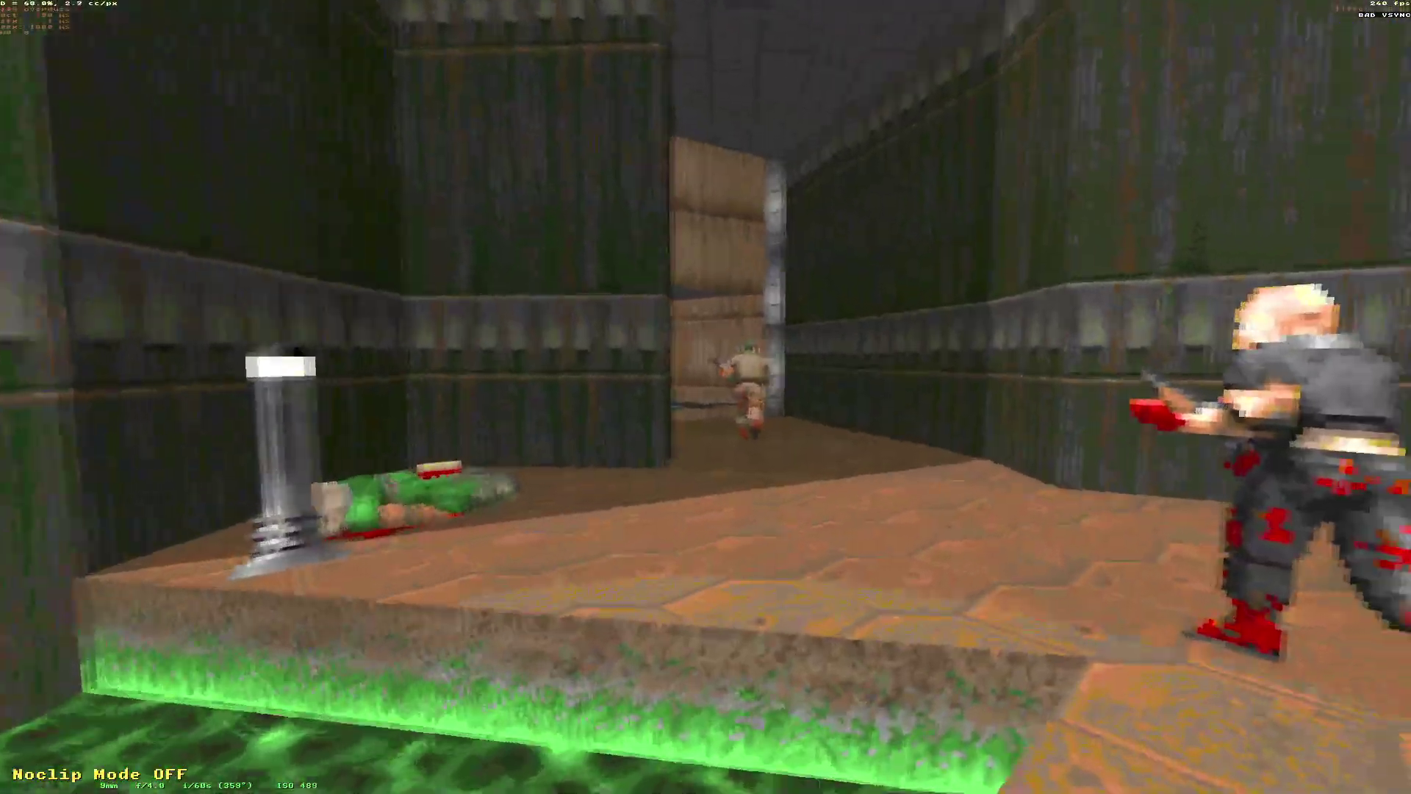
pyautogui.press('w')
pyautogui.press('Left')
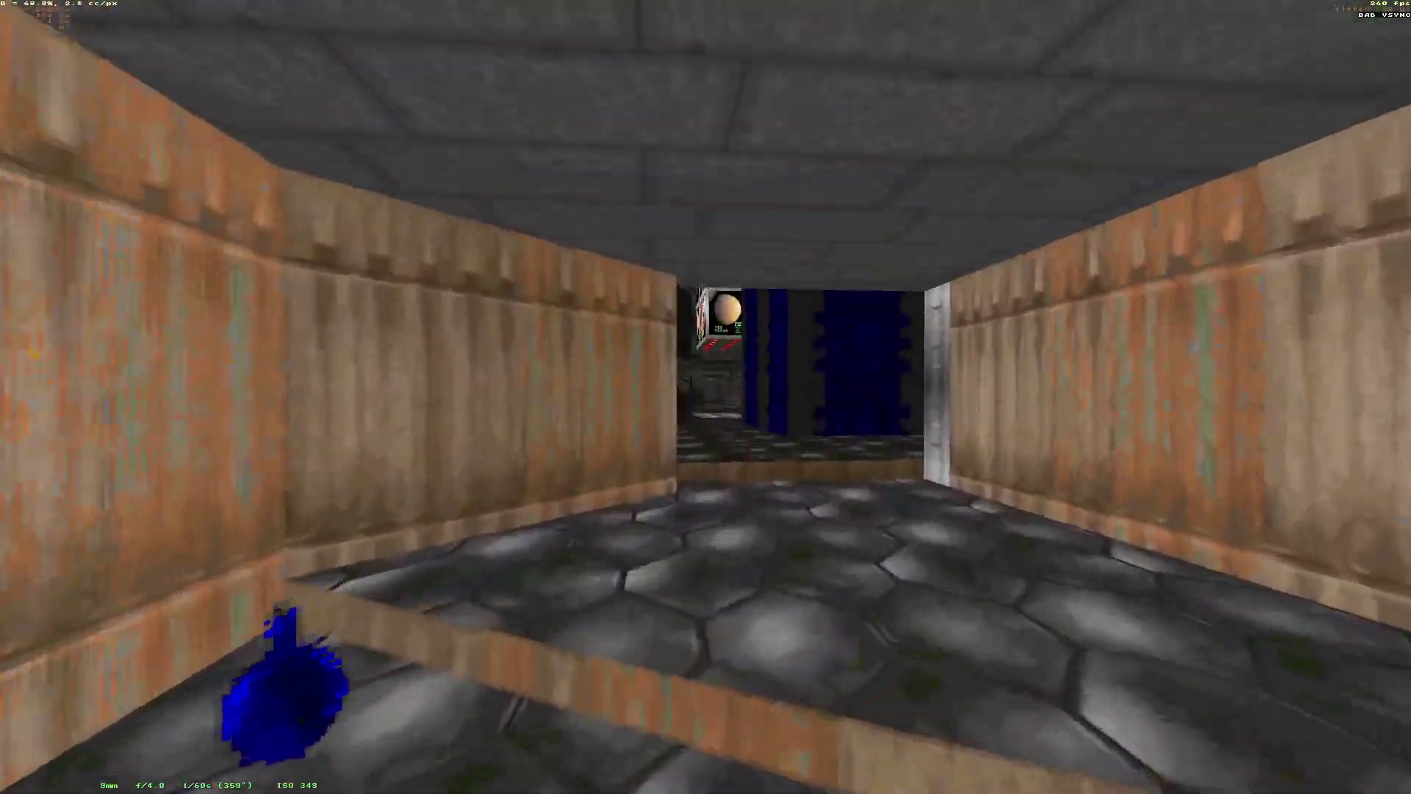
pyautogui.press('w')
pyautogui.press('Left')
pyautogui.press('w')
pyautogui.press('Left')
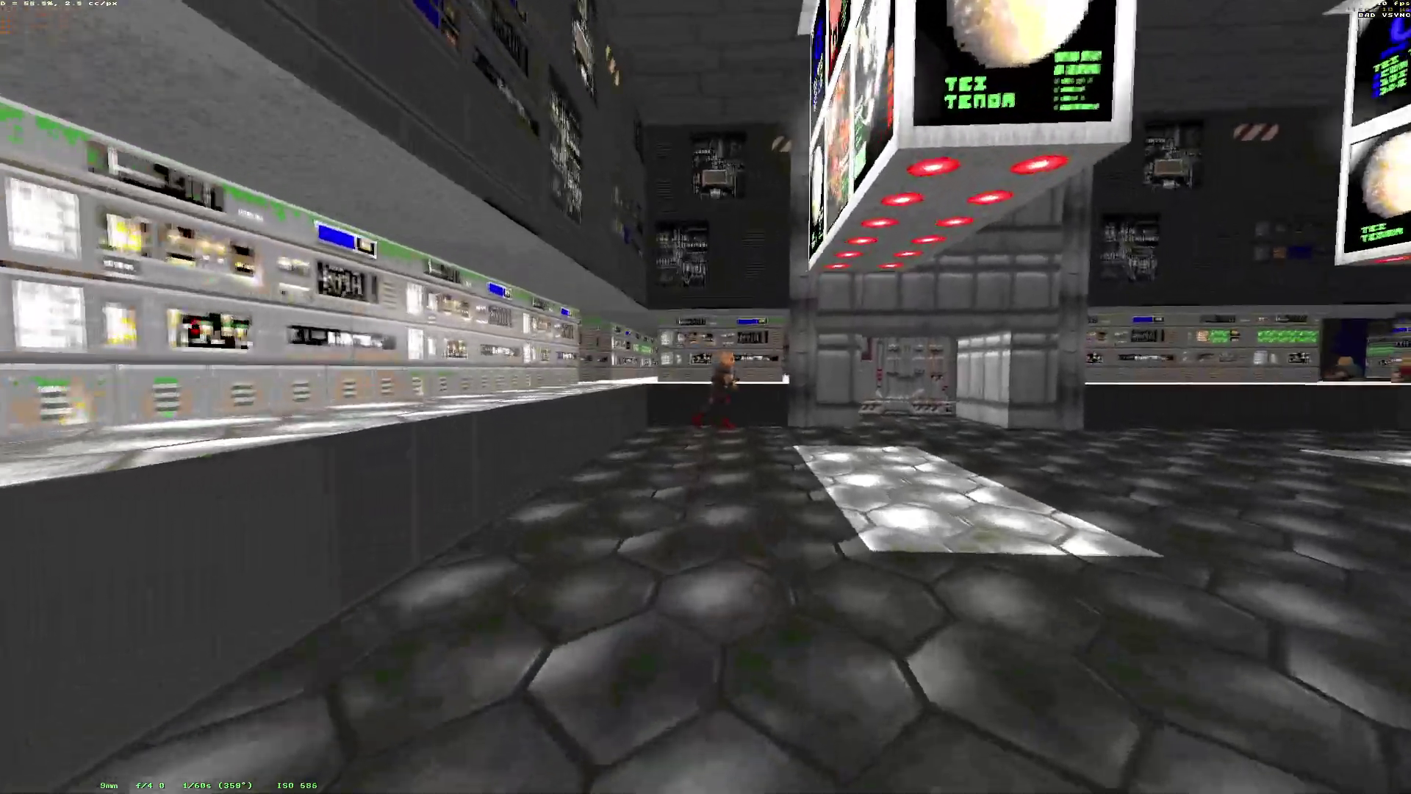
# Follow the white counter through the opening in the computer wall and on to the blue-carpeted hall.
pyautogui.press('w')
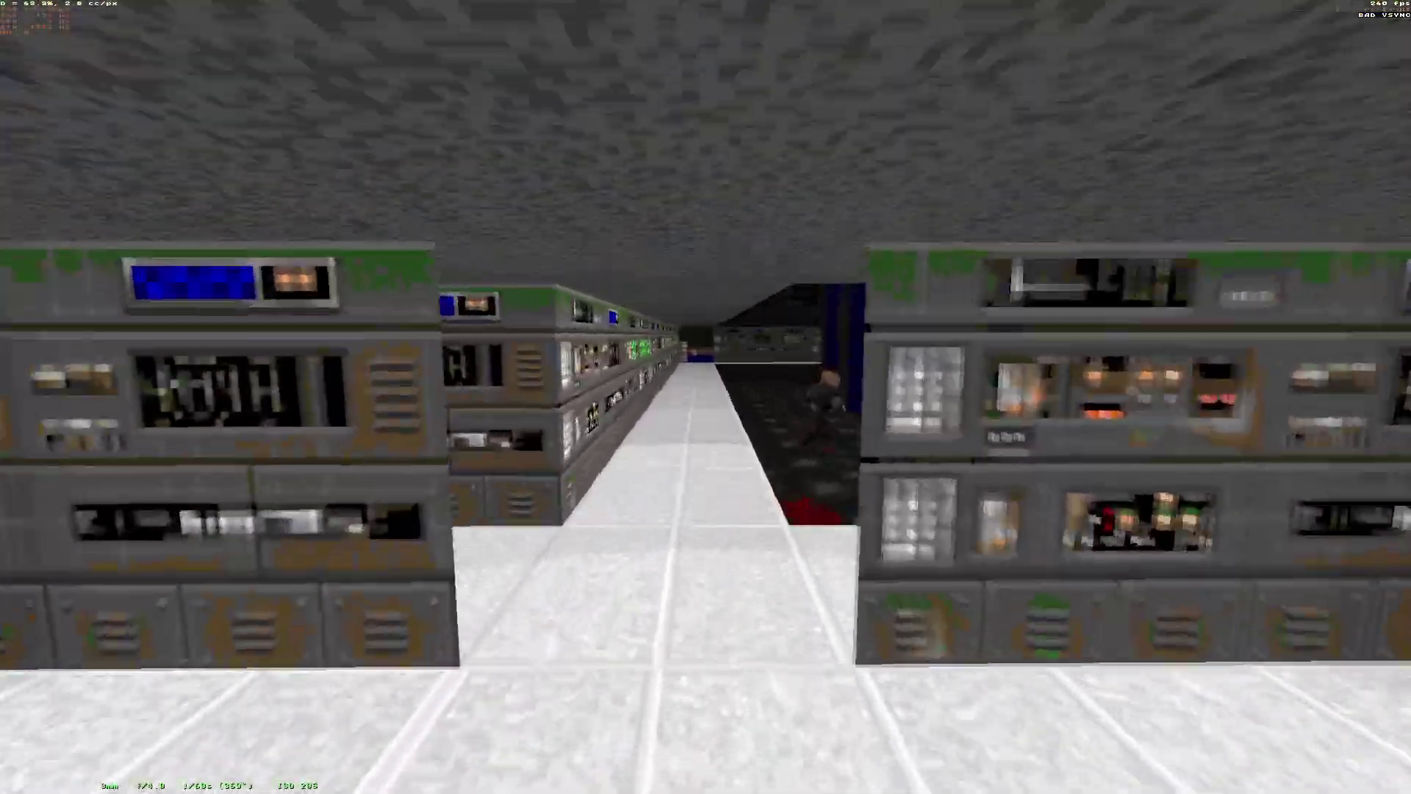
pyautogui.press('Right')
pyautogui.press('d')
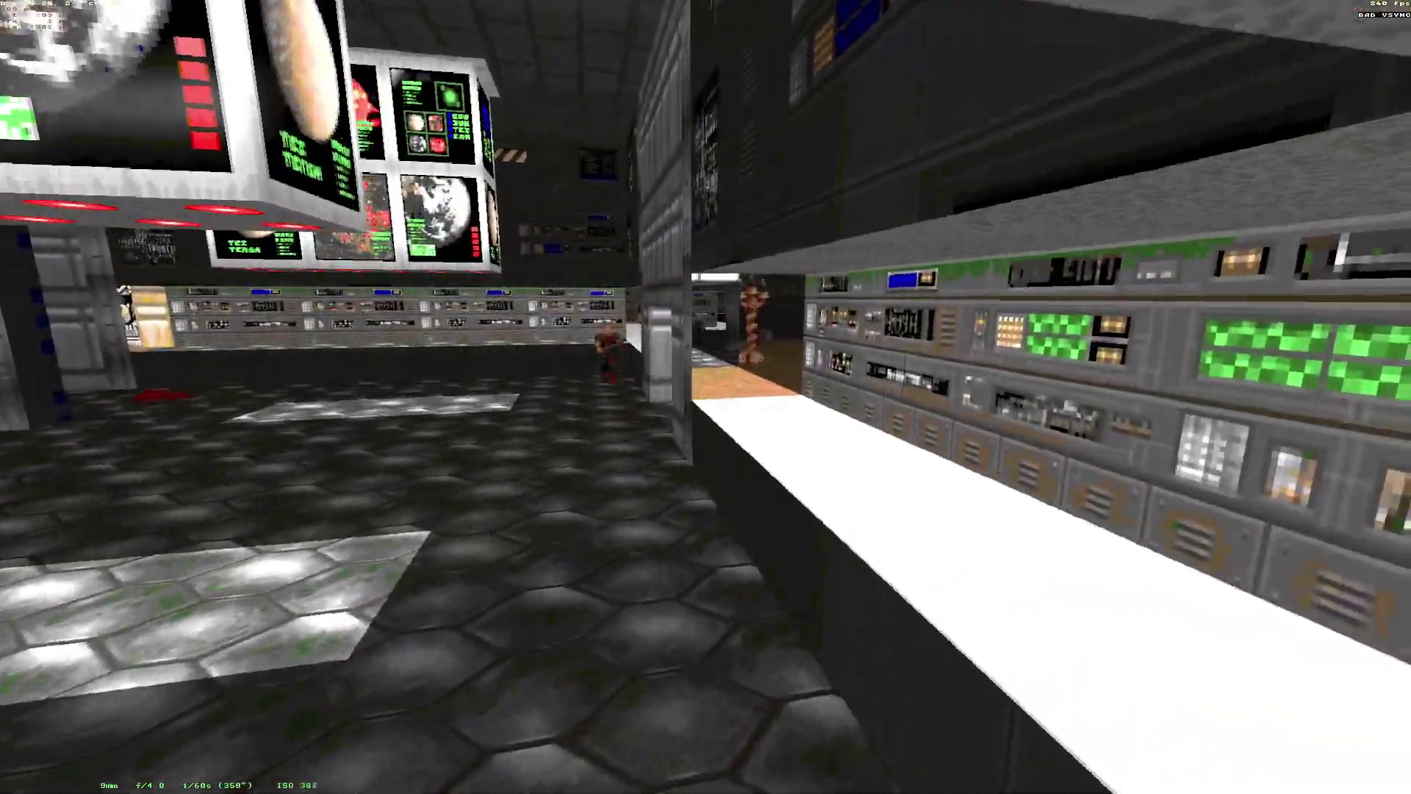
pyautogui.press('w')
pyautogui.press('Left')
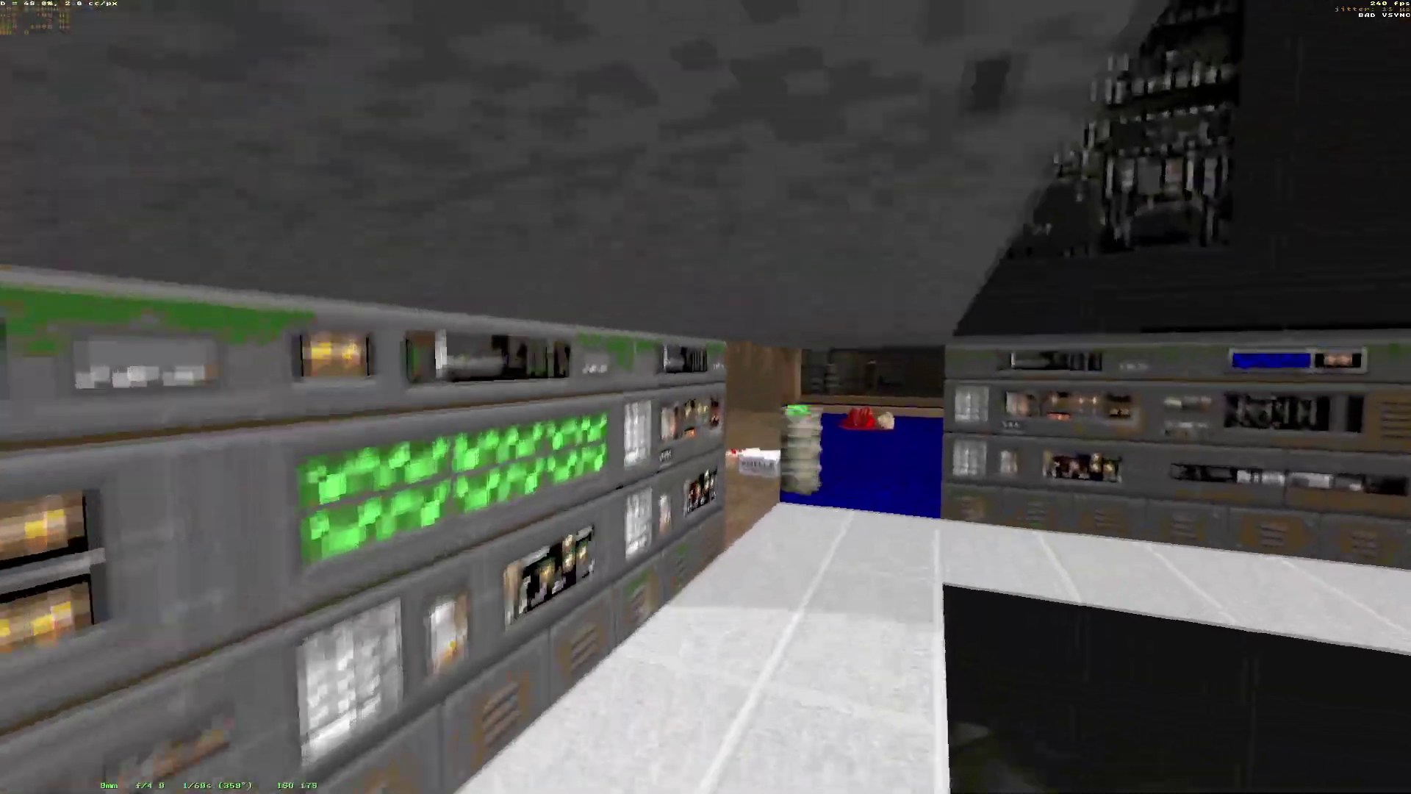
pyautogui.press('w')
pyautogui.press('Right')
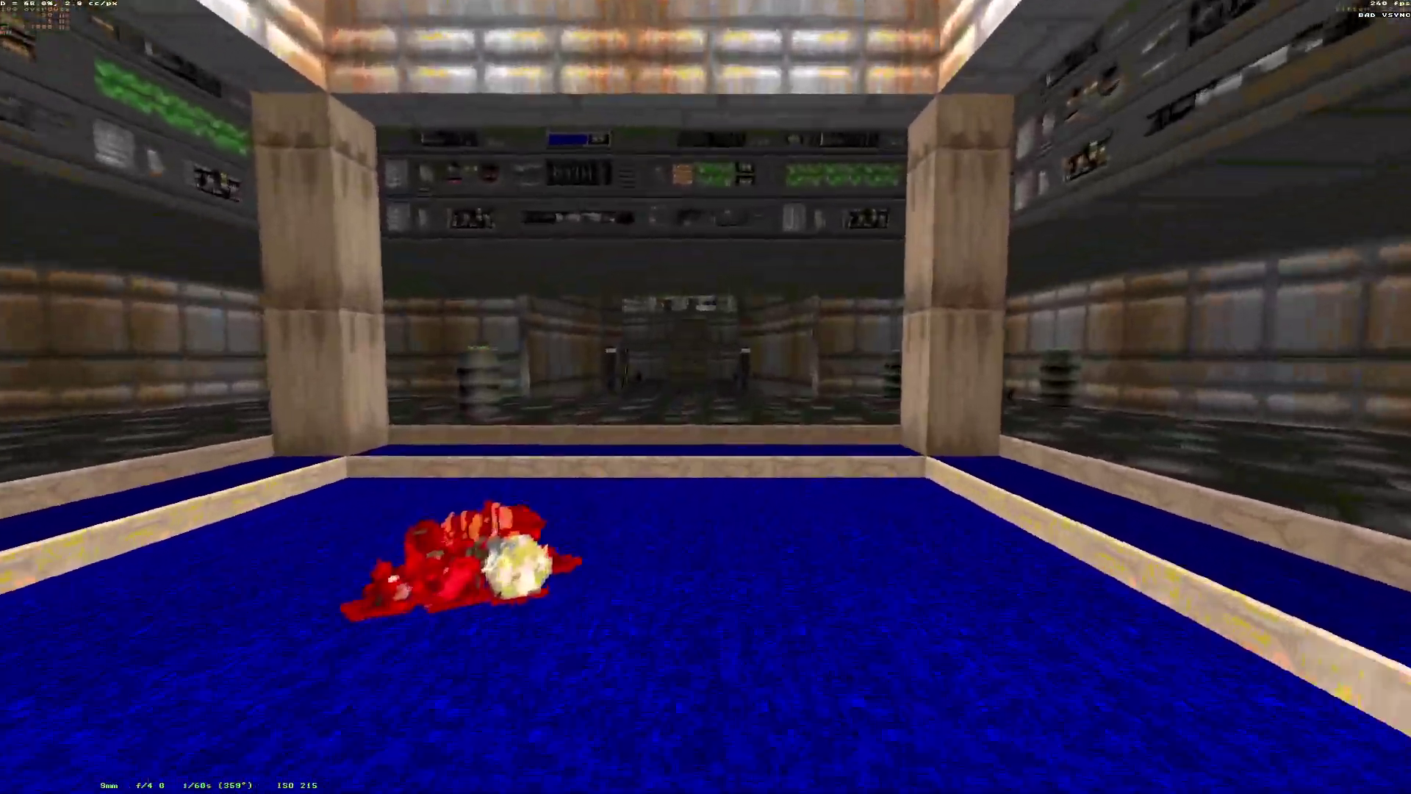
# View the blue-carpeted hall, and return along the computer room's white counter to examine how the linked openings connect.
pyautogui.press('w')
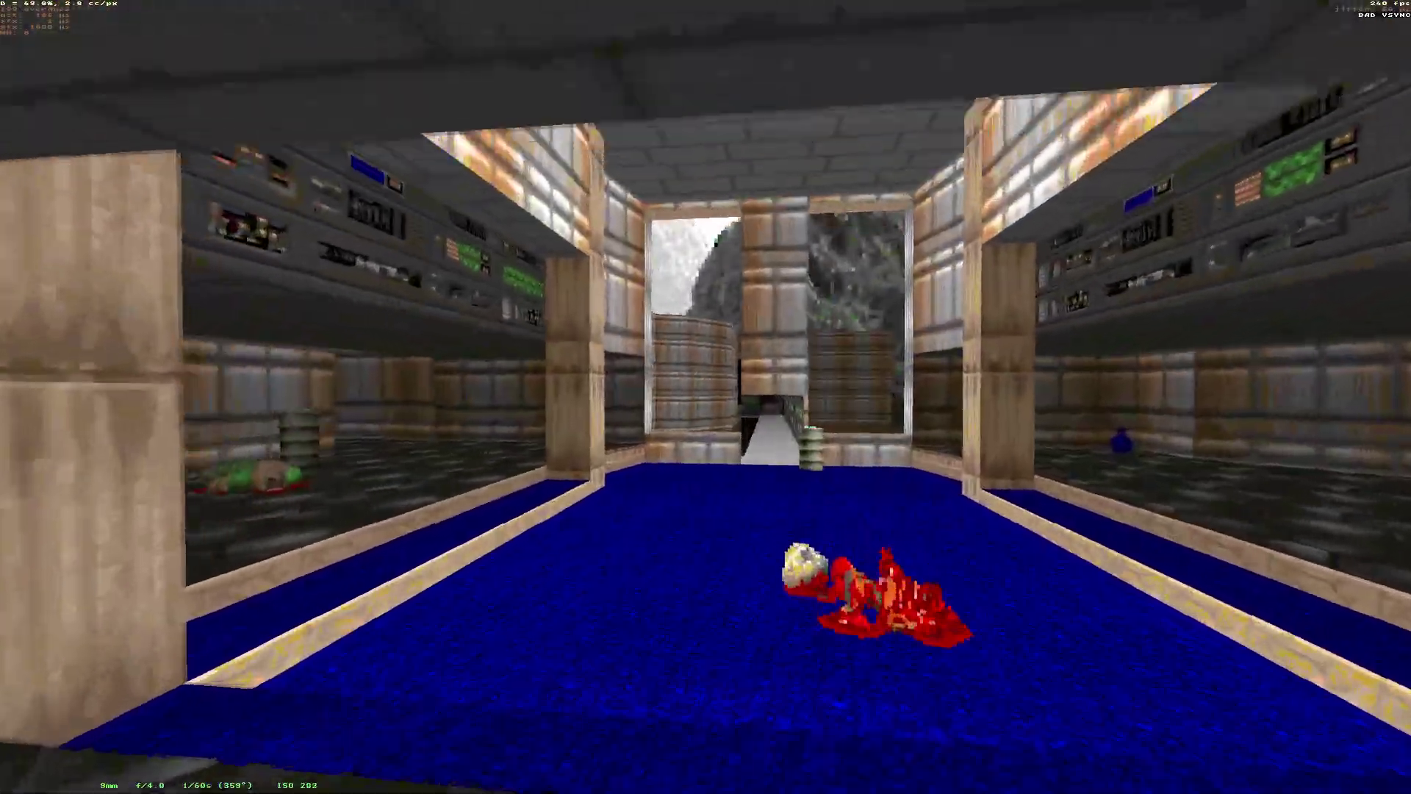
pyautogui.press('w')
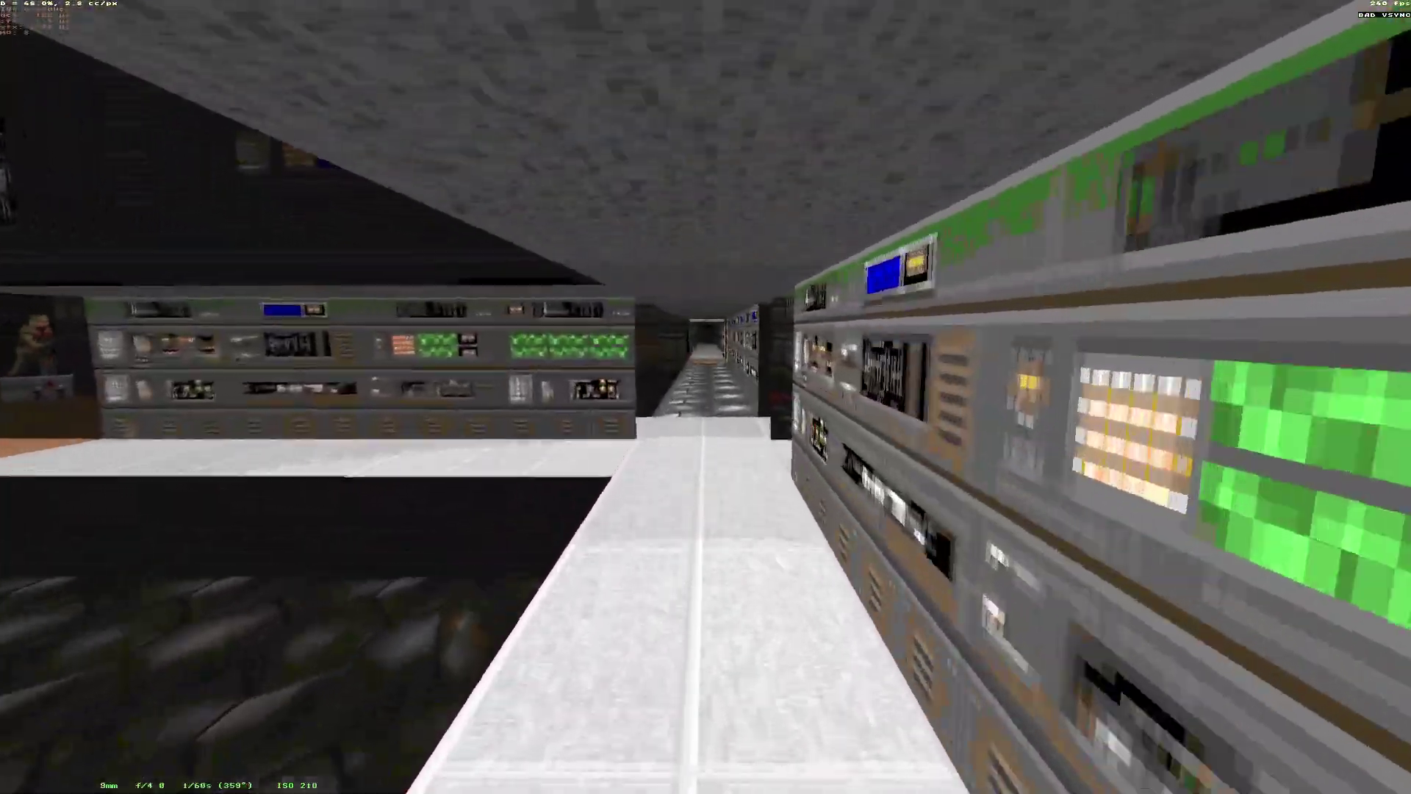
pyautogui.press('w')
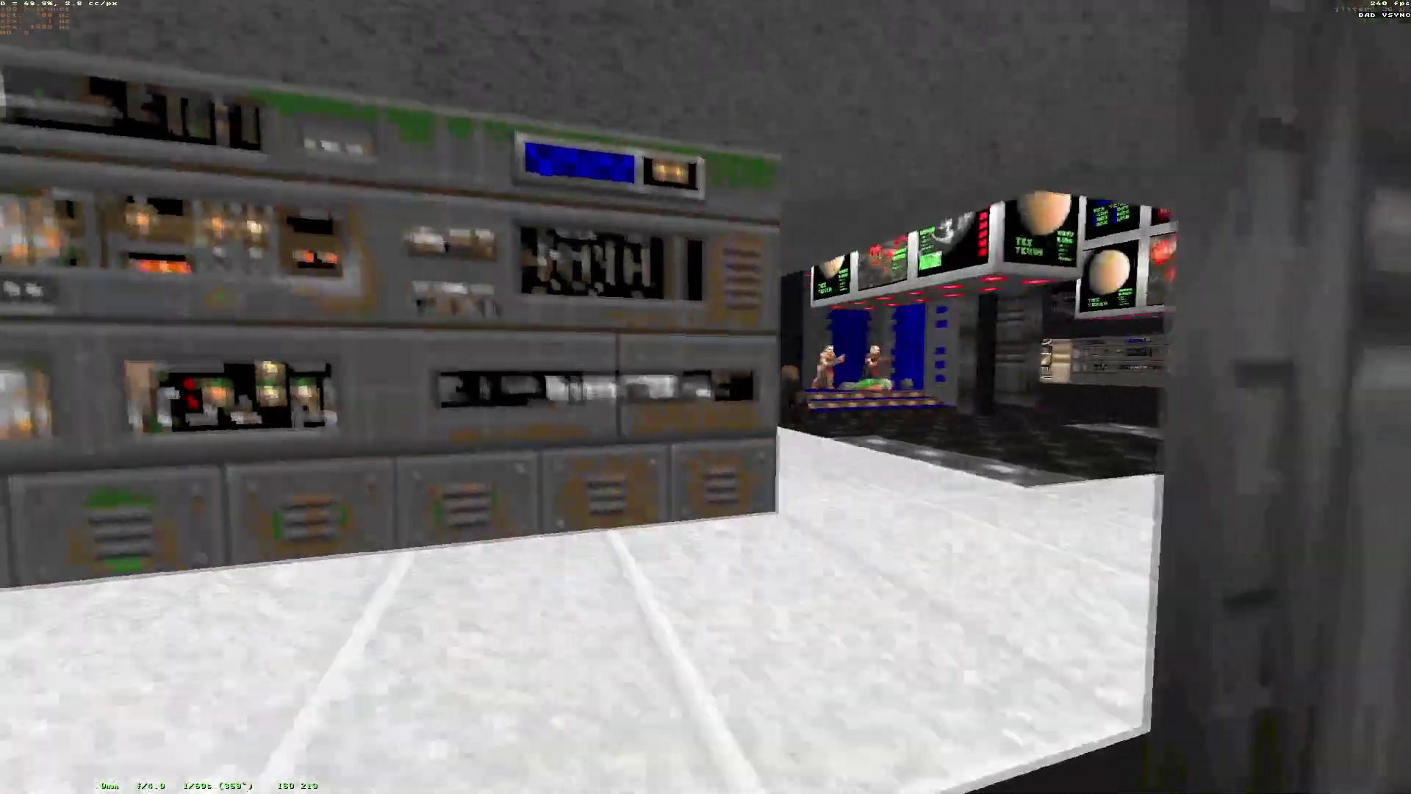
pyautogui.press('w')
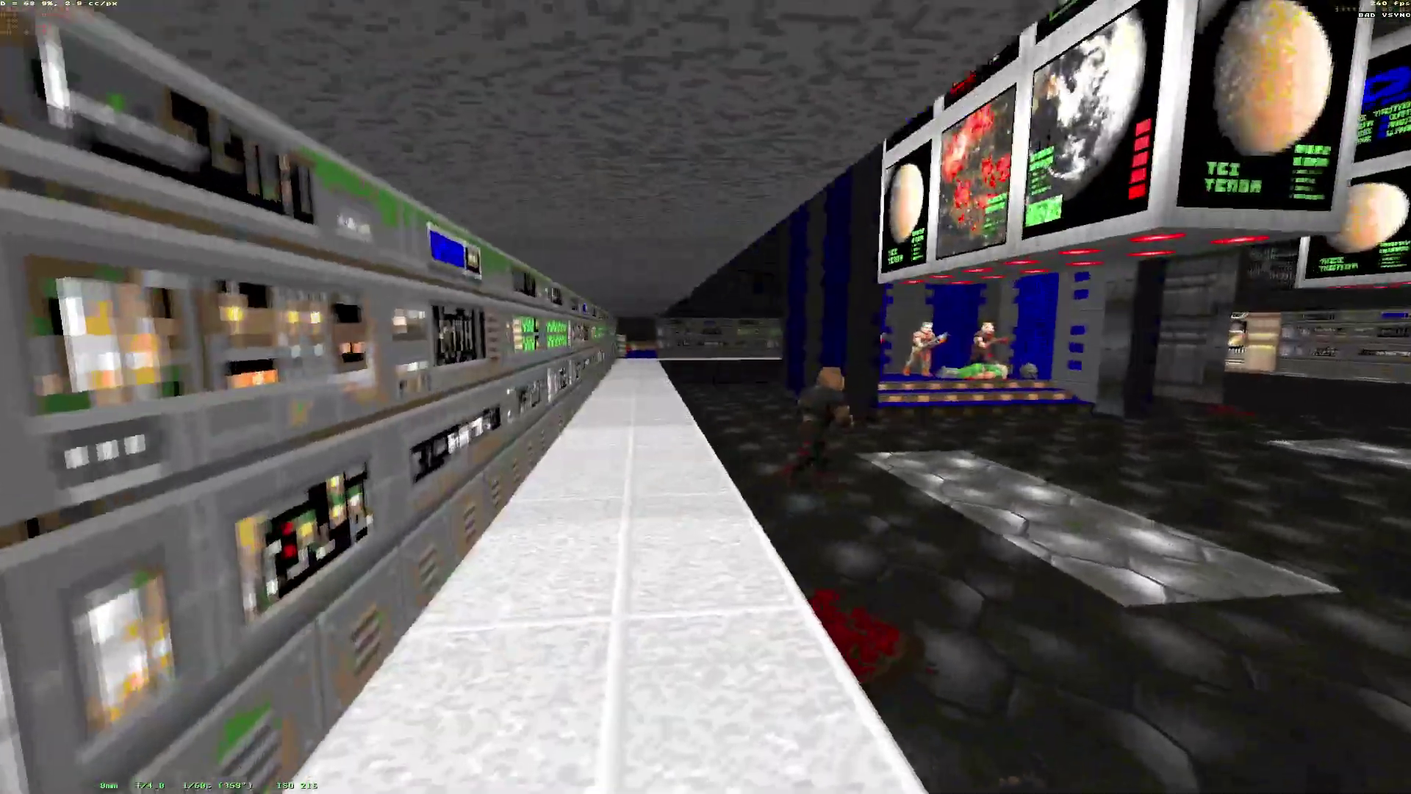
pyautogui.press('w')
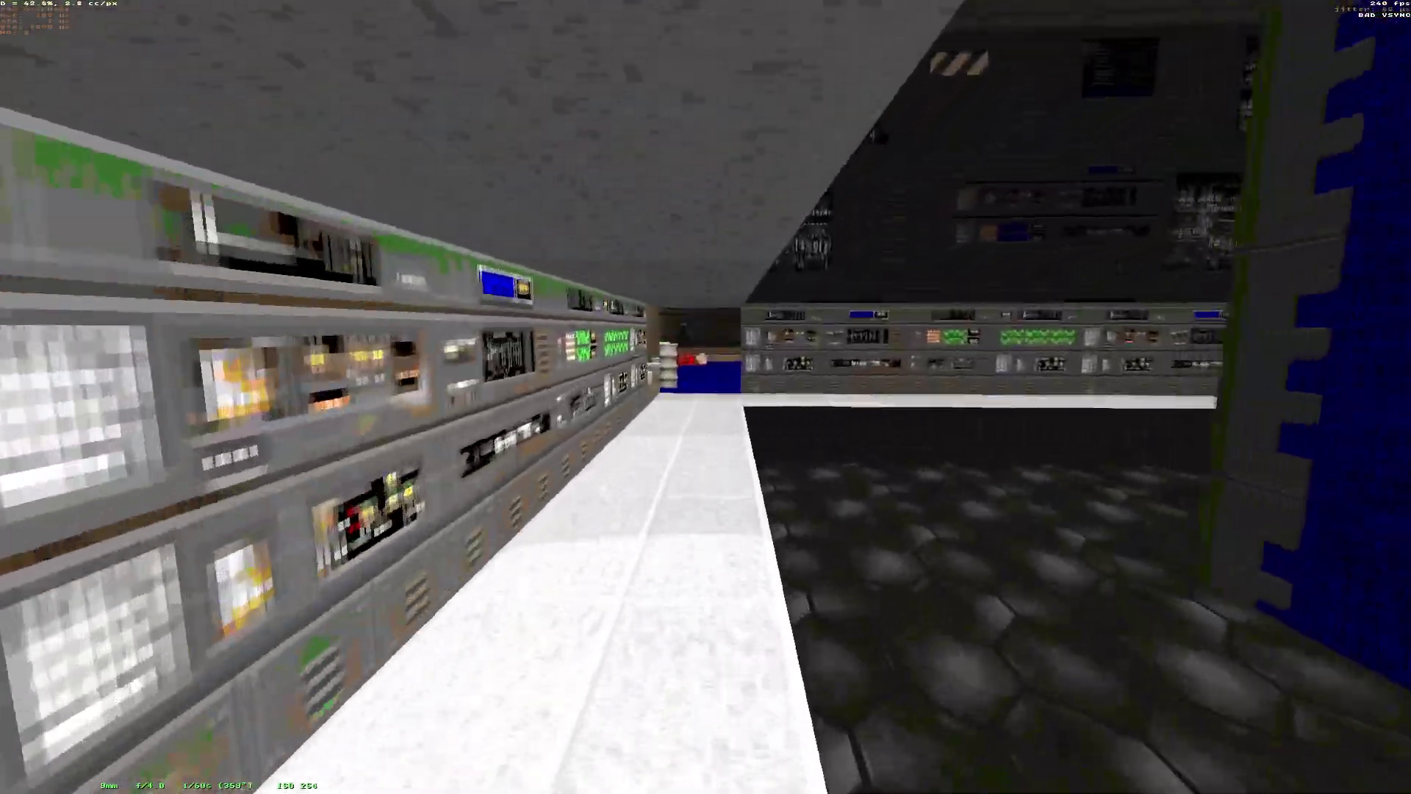
pyautogui.press('w')
pyautogui.press('w')
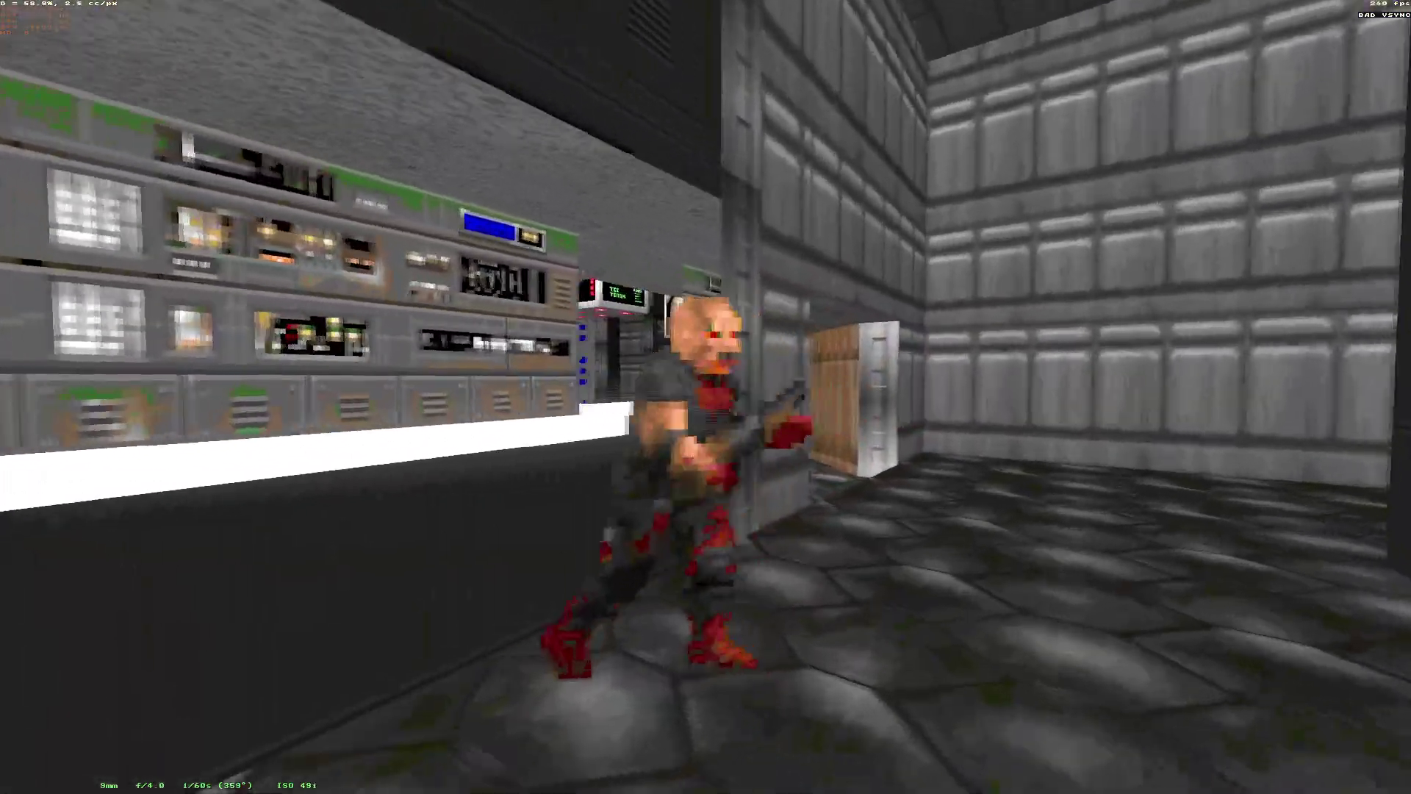
# Cross the slime room to the red-lit exit room, and travel back with noclip enabled to the green-walled pillar room.
pyautogui.press('w')
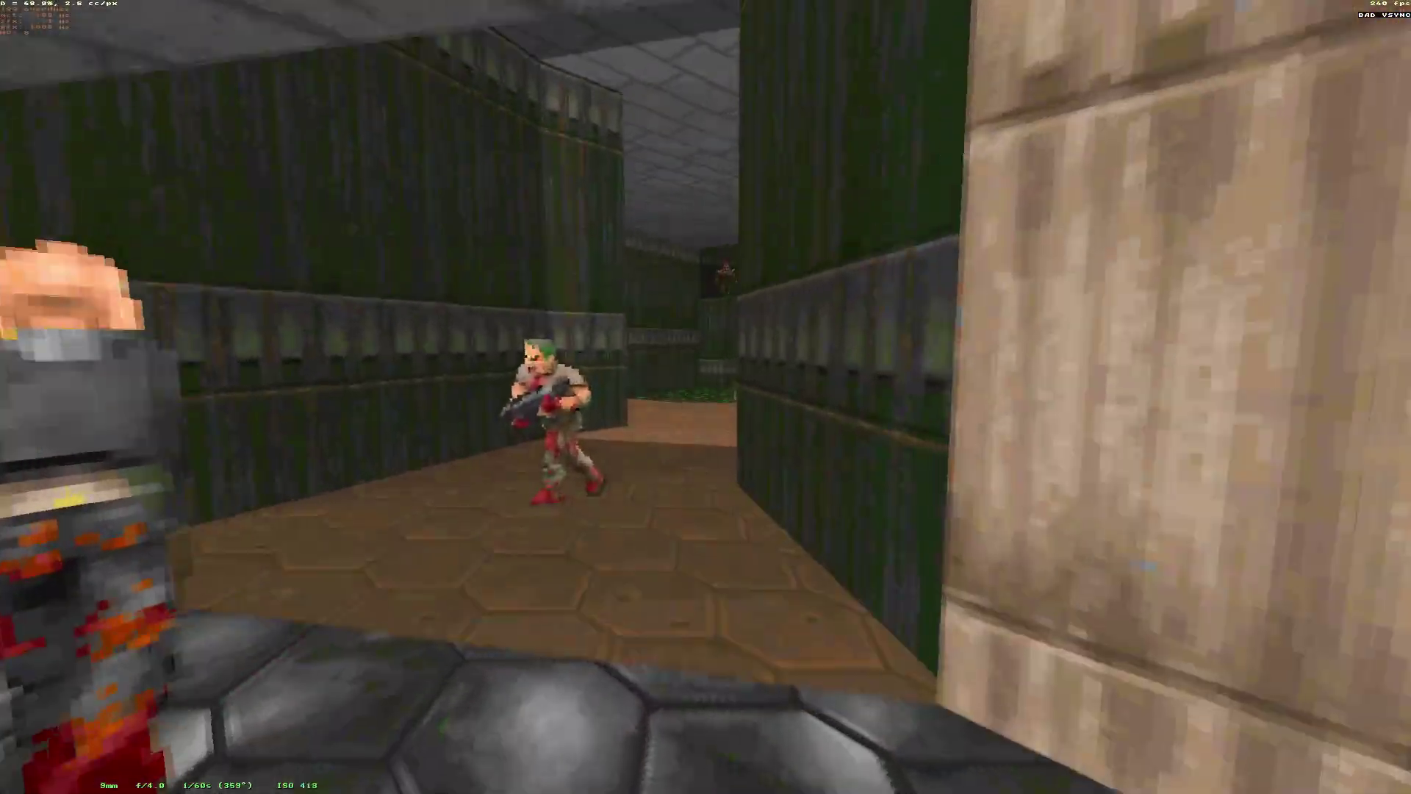
pyautogui.press('w')
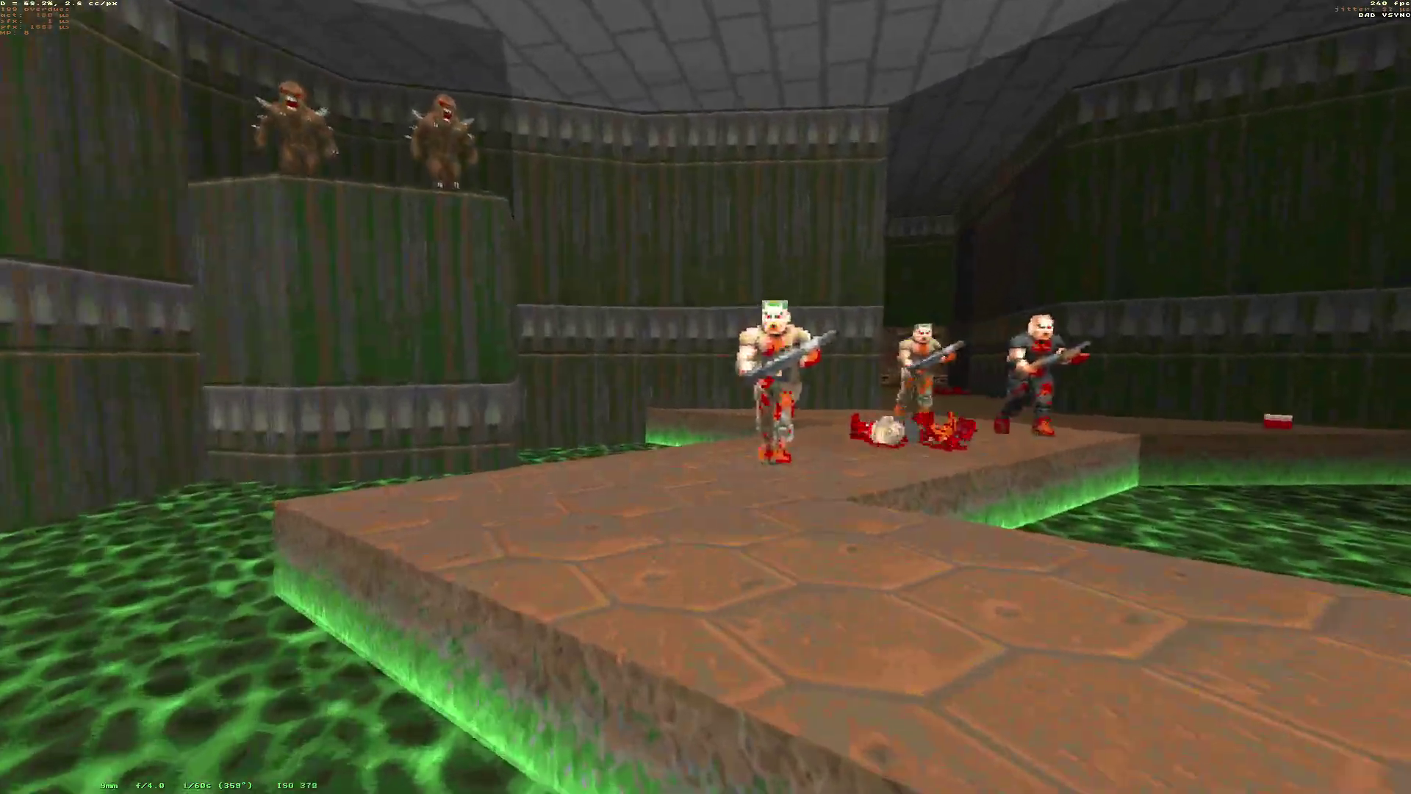
pyautogui.press('w')
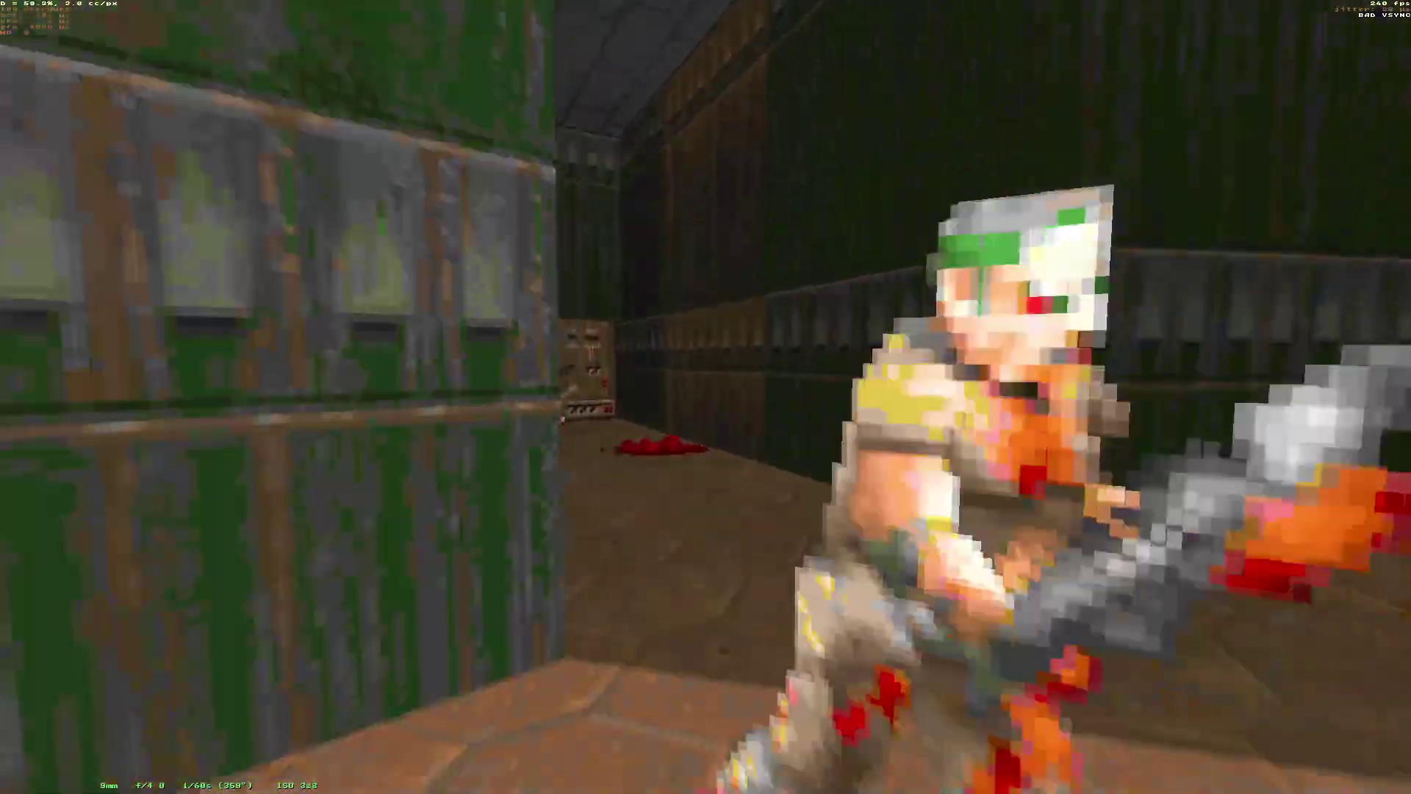
pyautogui.press('w')
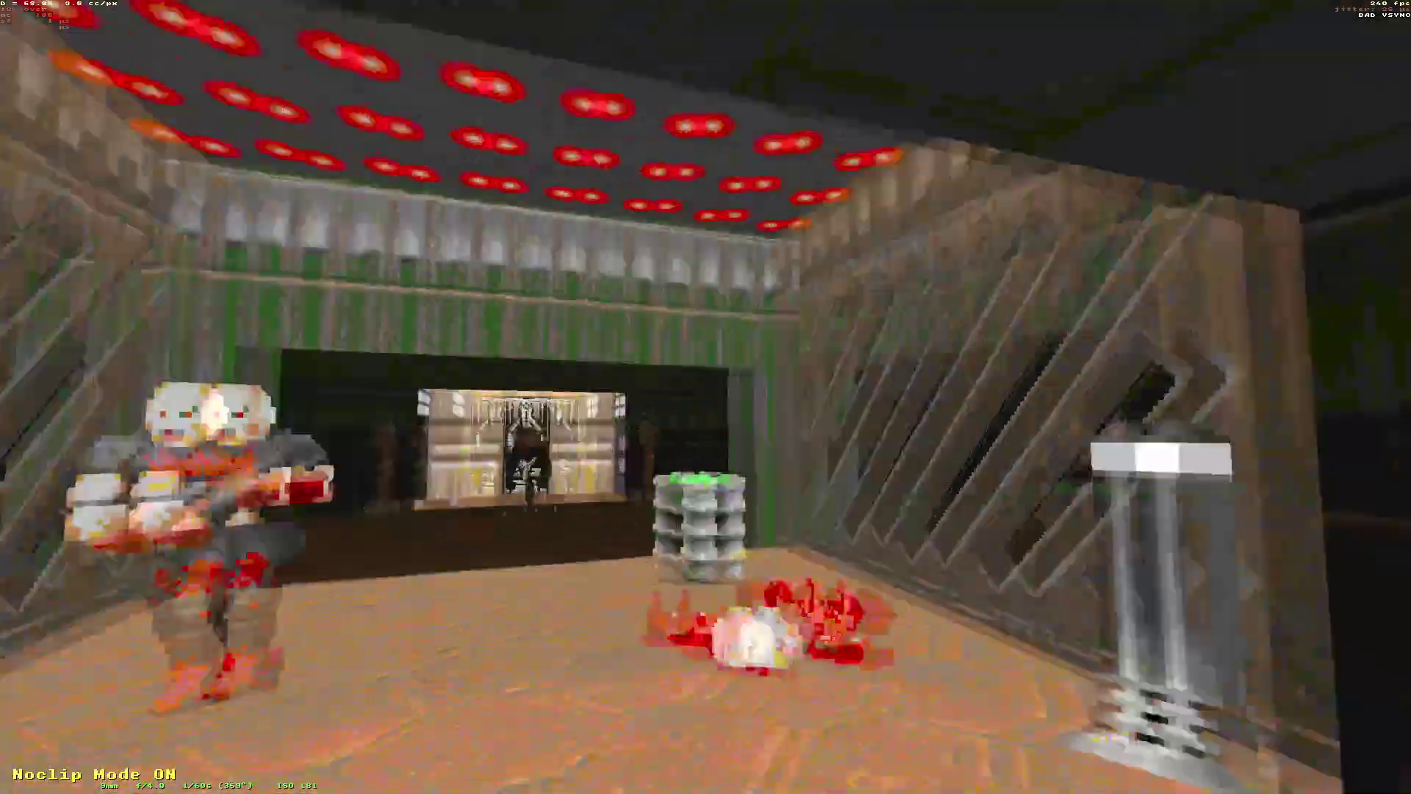
pyautogui.press('w')
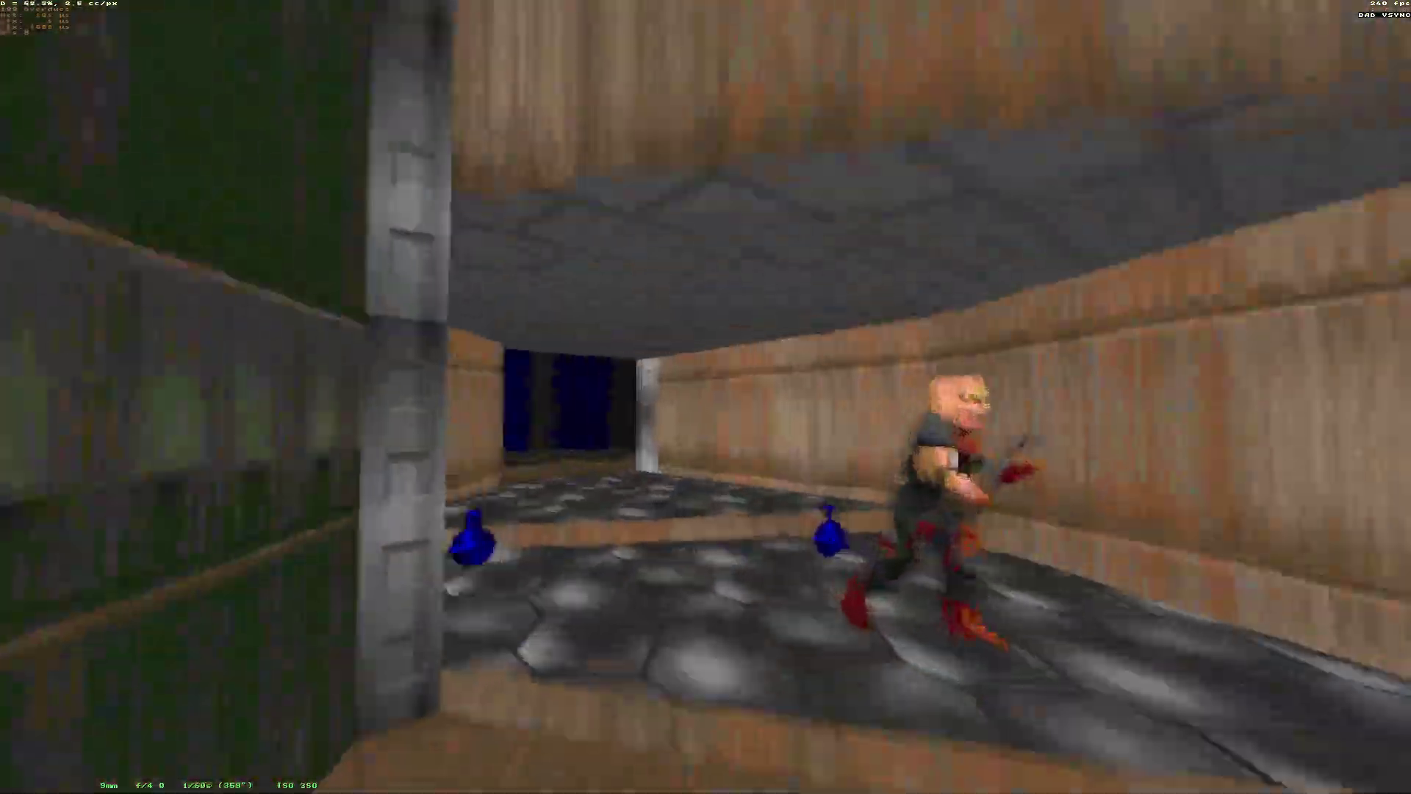
pyautogui.press('w')
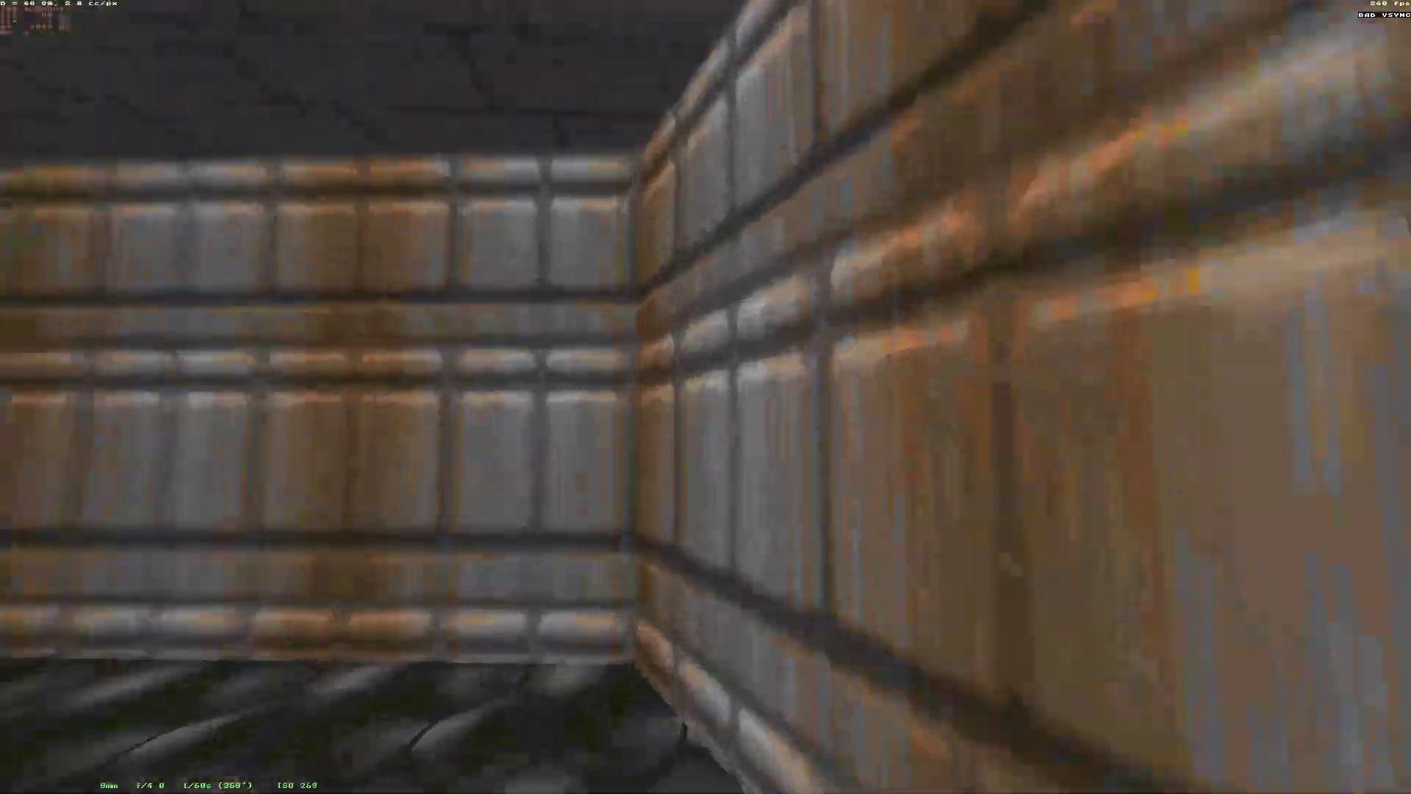
pyautogui.press('w')
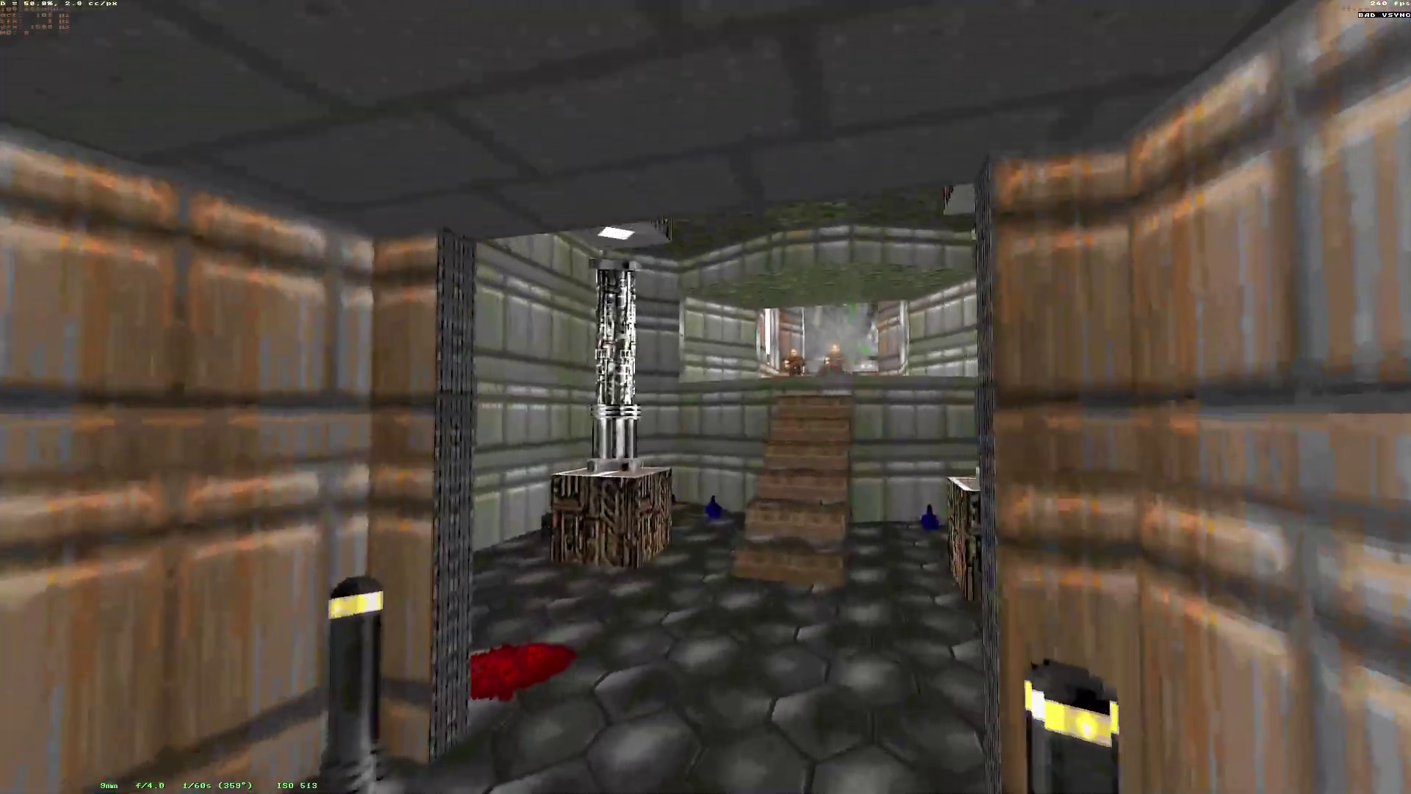
# Check the pillar room on the 2D map and target wall 24/32 of sector 32 beside the staircase in the 3D view.
pyautogui.press('n')
pyautogui.press('Tab')
pyautogui.press('w')
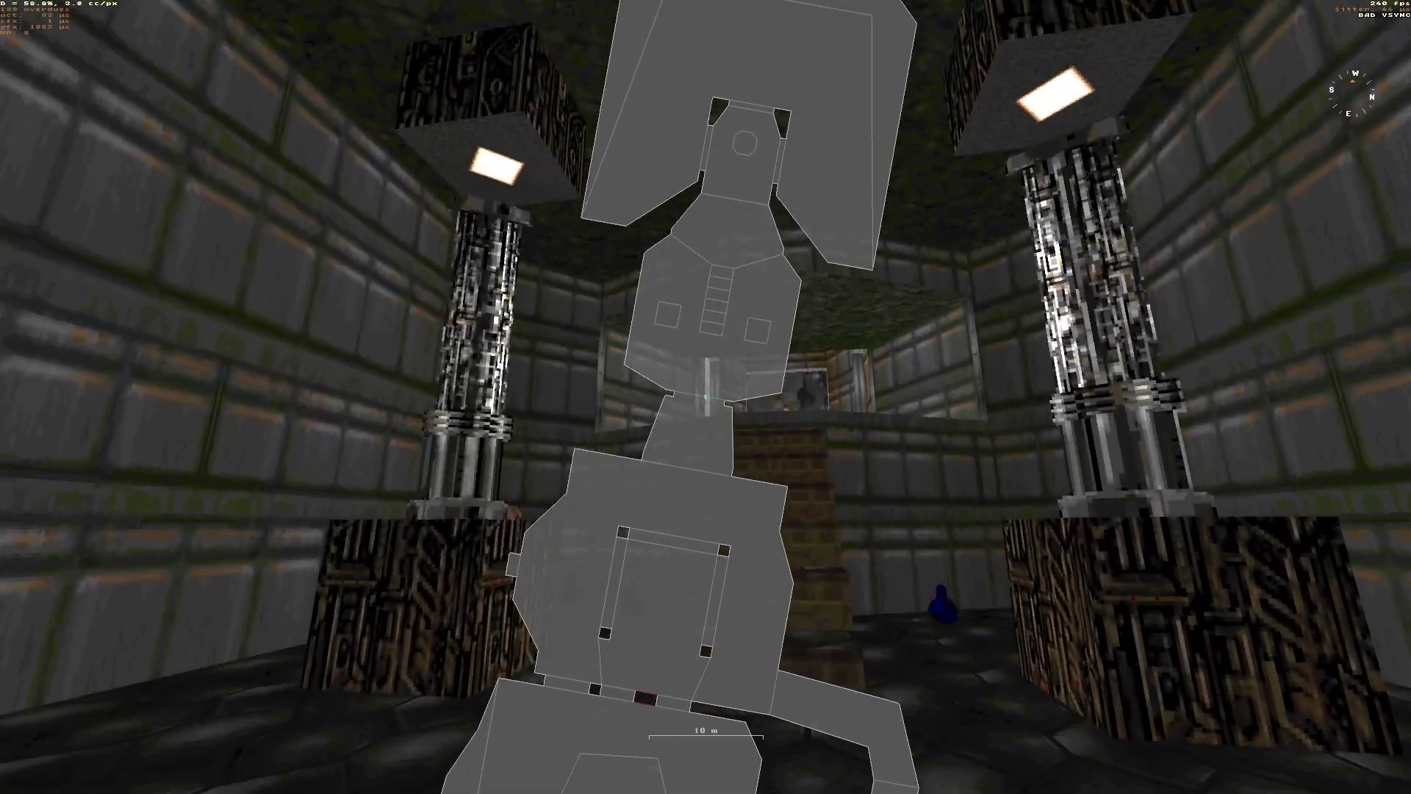
pyautogui.press('Tab')
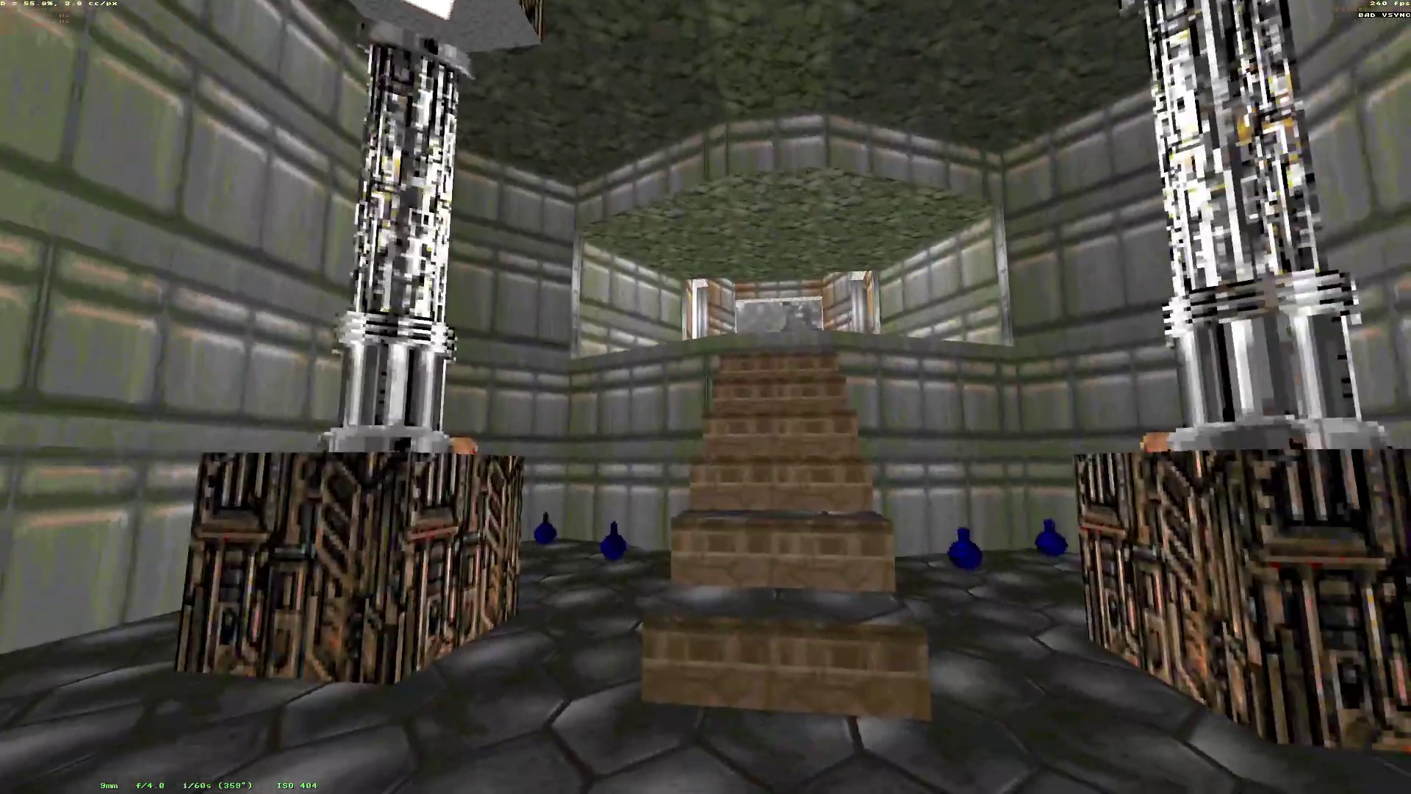
pyautogui.press('m')
pyautogui.press('s')
pyautogui.press('a')
pyautogui.press('w')
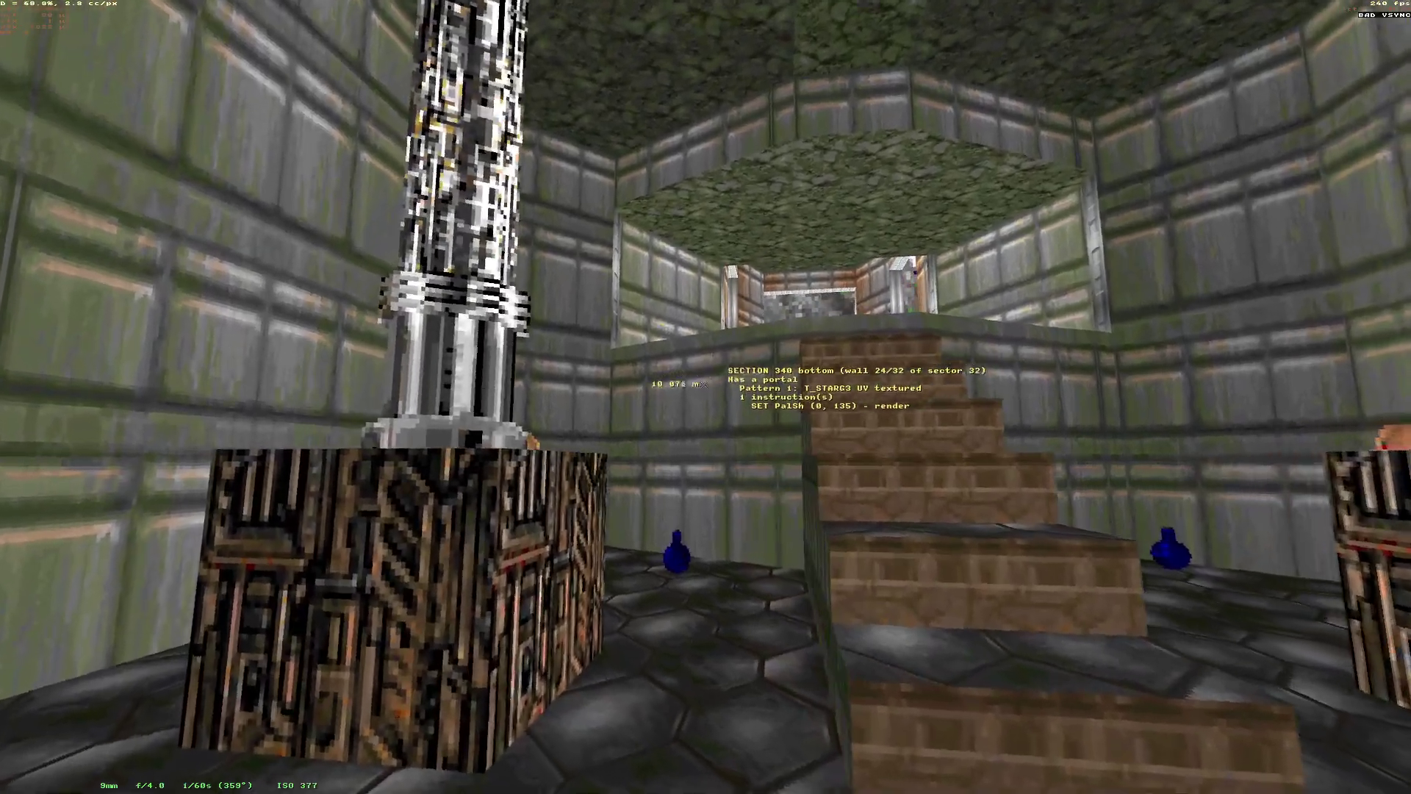
# Circle and climb the staircase in the pillar room to examine wall 24/32 of sector 32 and the opening above it.
pyautogui.press('w')
pyautogui.press('a')
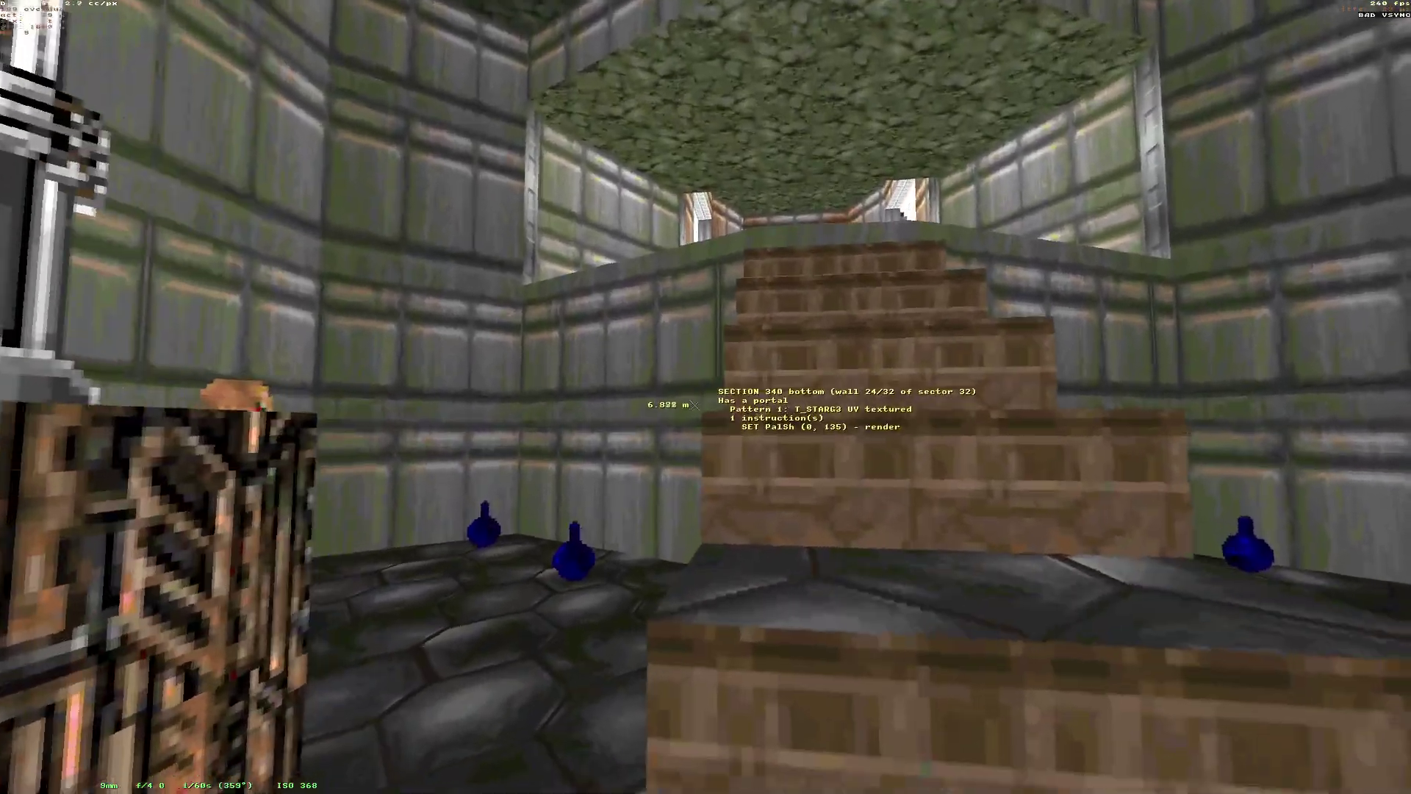
pyautogui.press('s')
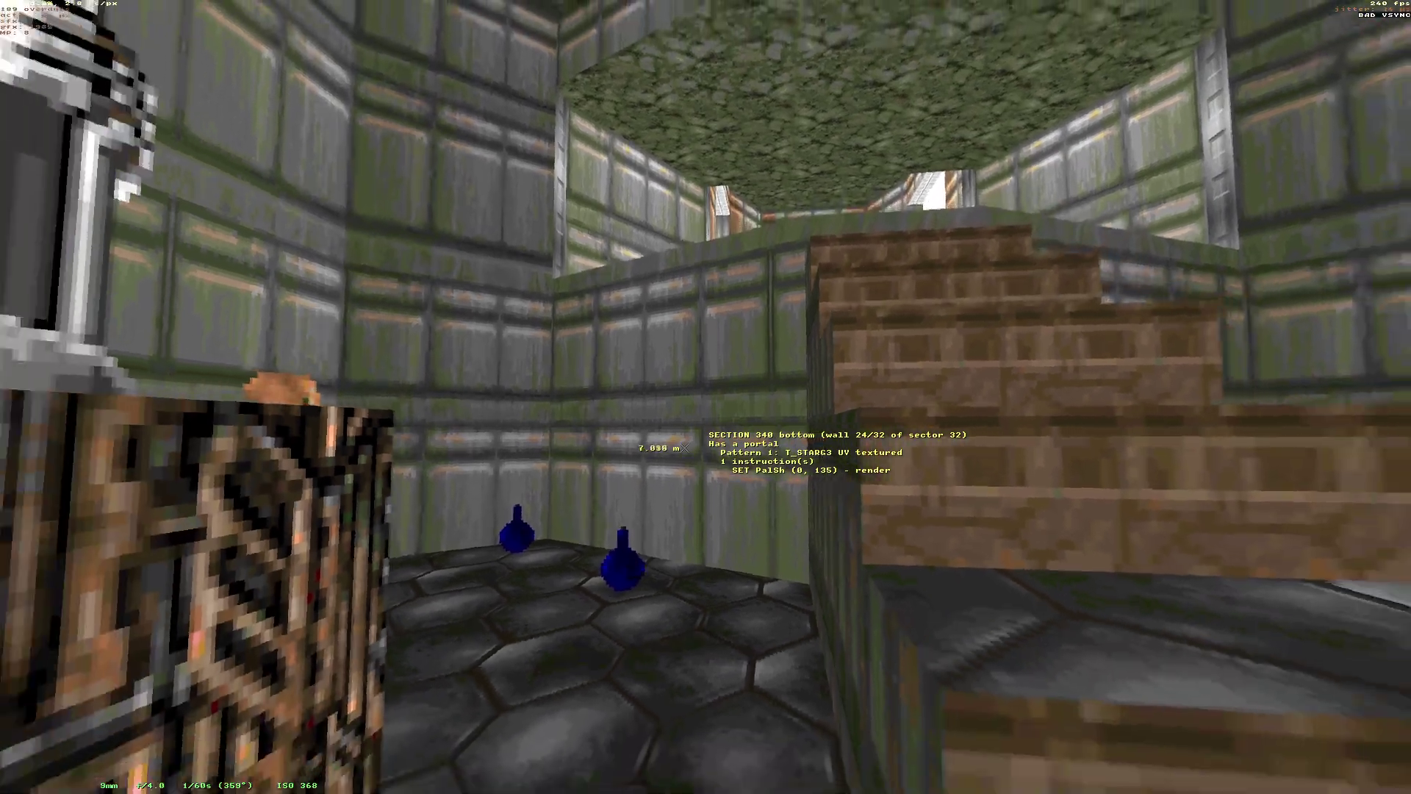
pyautogui.press('d')
pyautogui.press('m')
pyautogui.press('w')
pyautogui.press('w')
pyautogui.press('m')
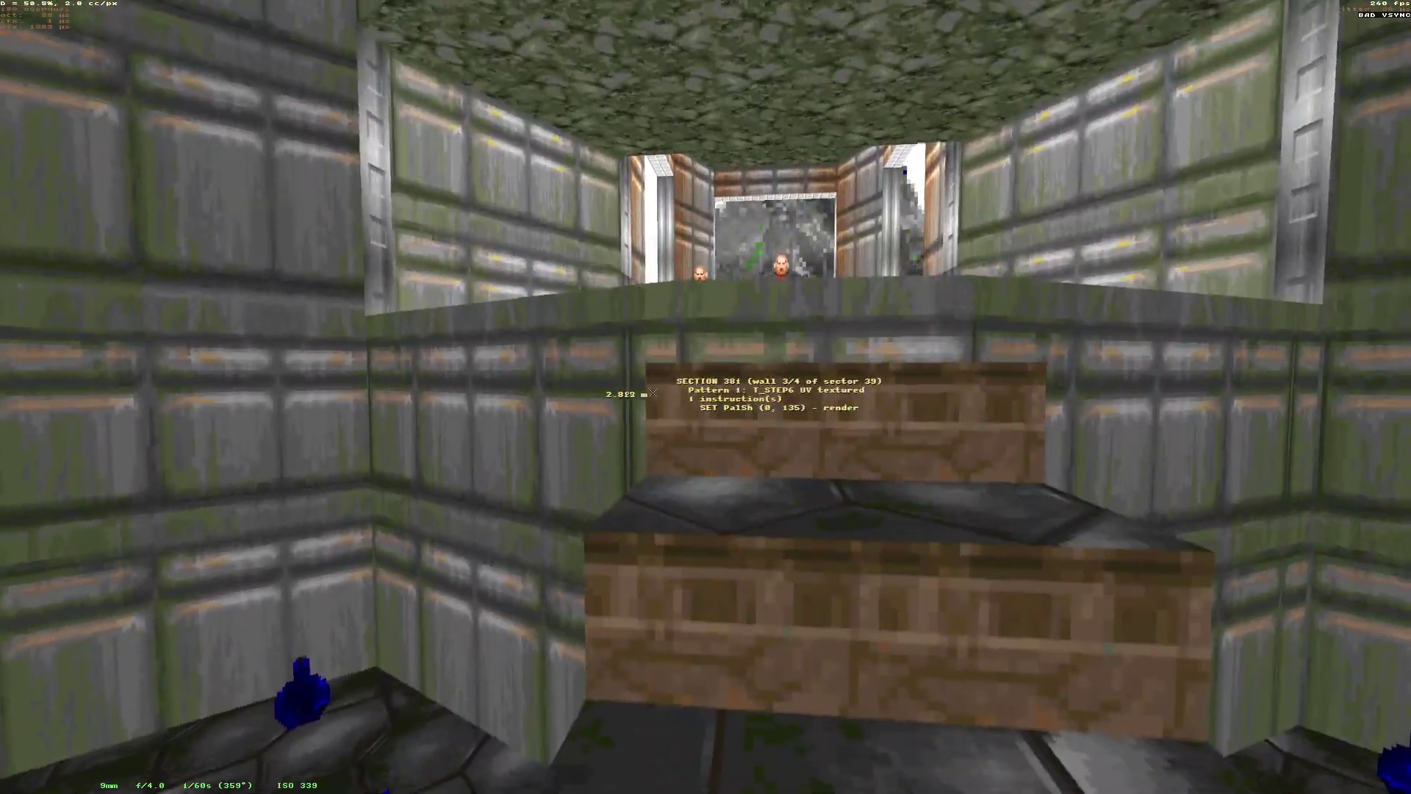
# Union wall 24/32 of sector 32 beside the staircase with a wall of sector 47 picked on the 2D map.
pyautogui.press('Tab')
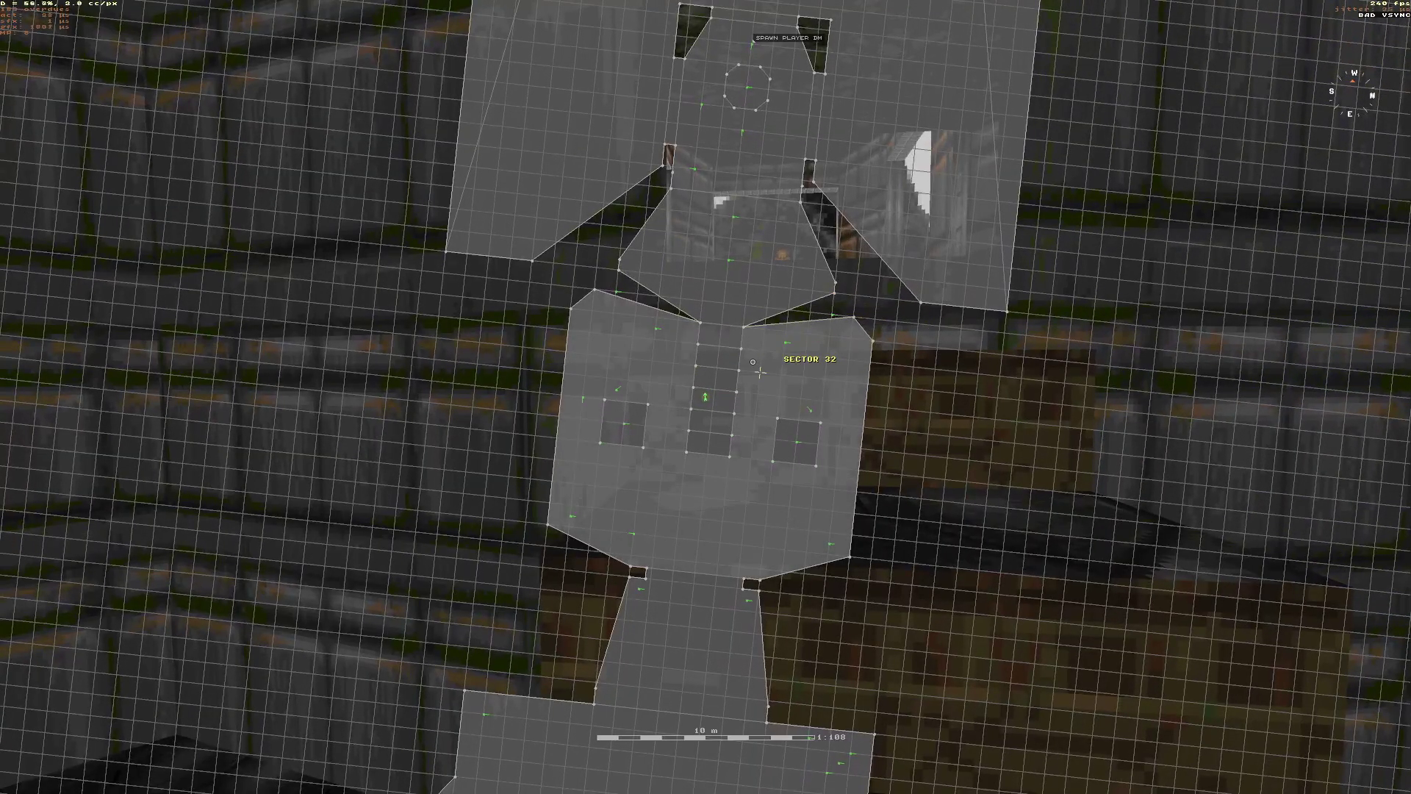
pyautogui.moveTo(731, 365); pyautogui.dragTo(581, 322, button='right')
pyautogui.press('s')
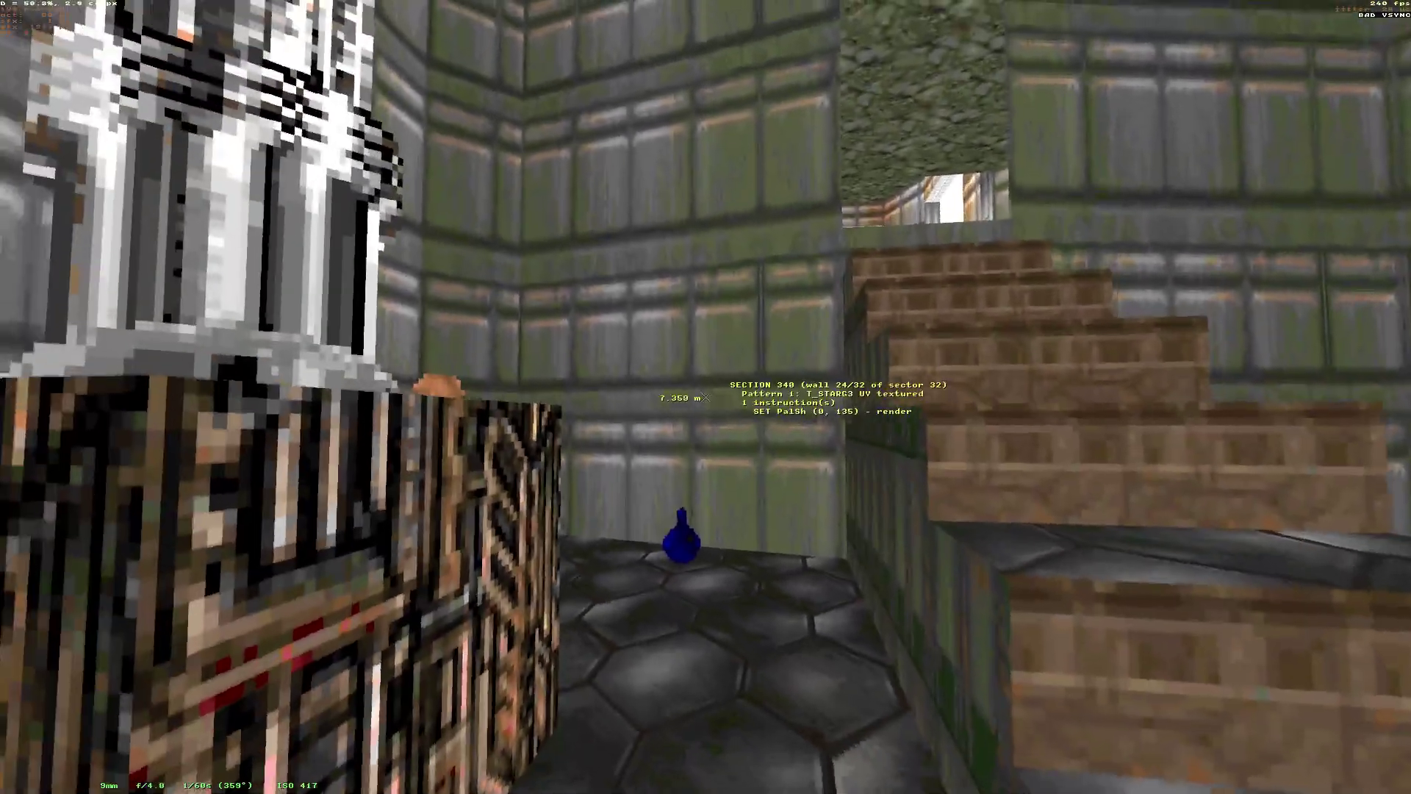
pyautogui.press('Tab')
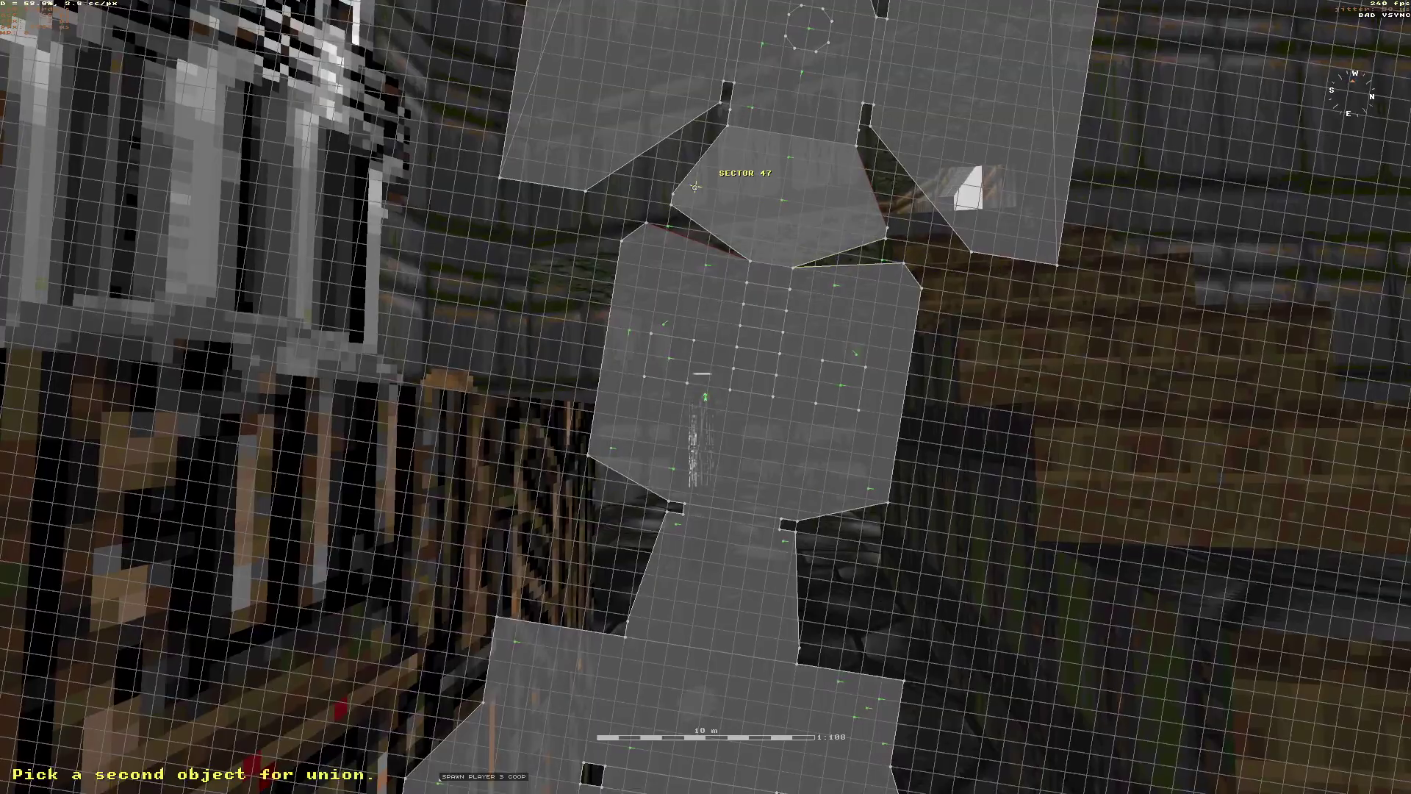
pyautogui.press('Tab')
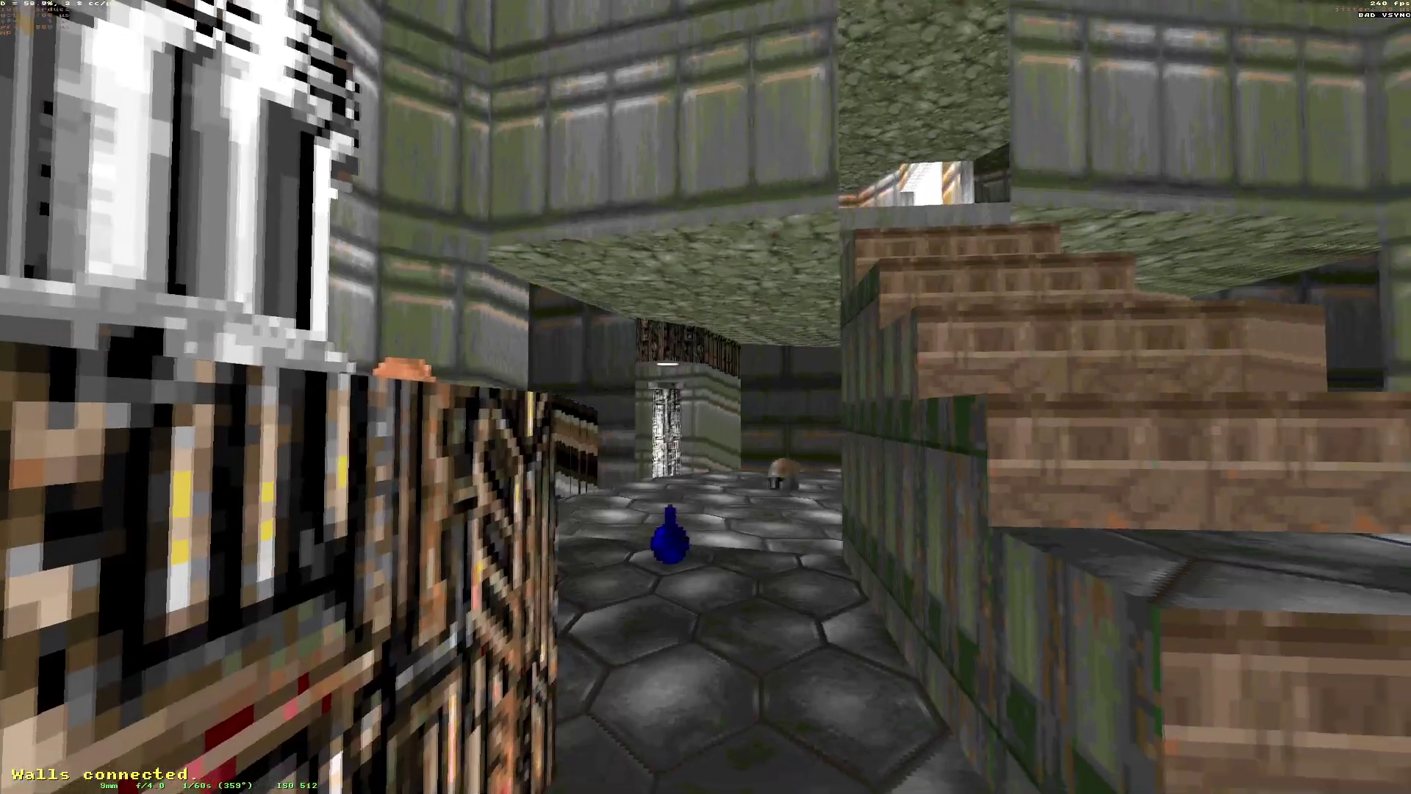
# Walk through the opening beneath the balcony into sector 47 to examine the connected space and wall 2/8.
pyautogui.press('w')
pyautogui.press('w')
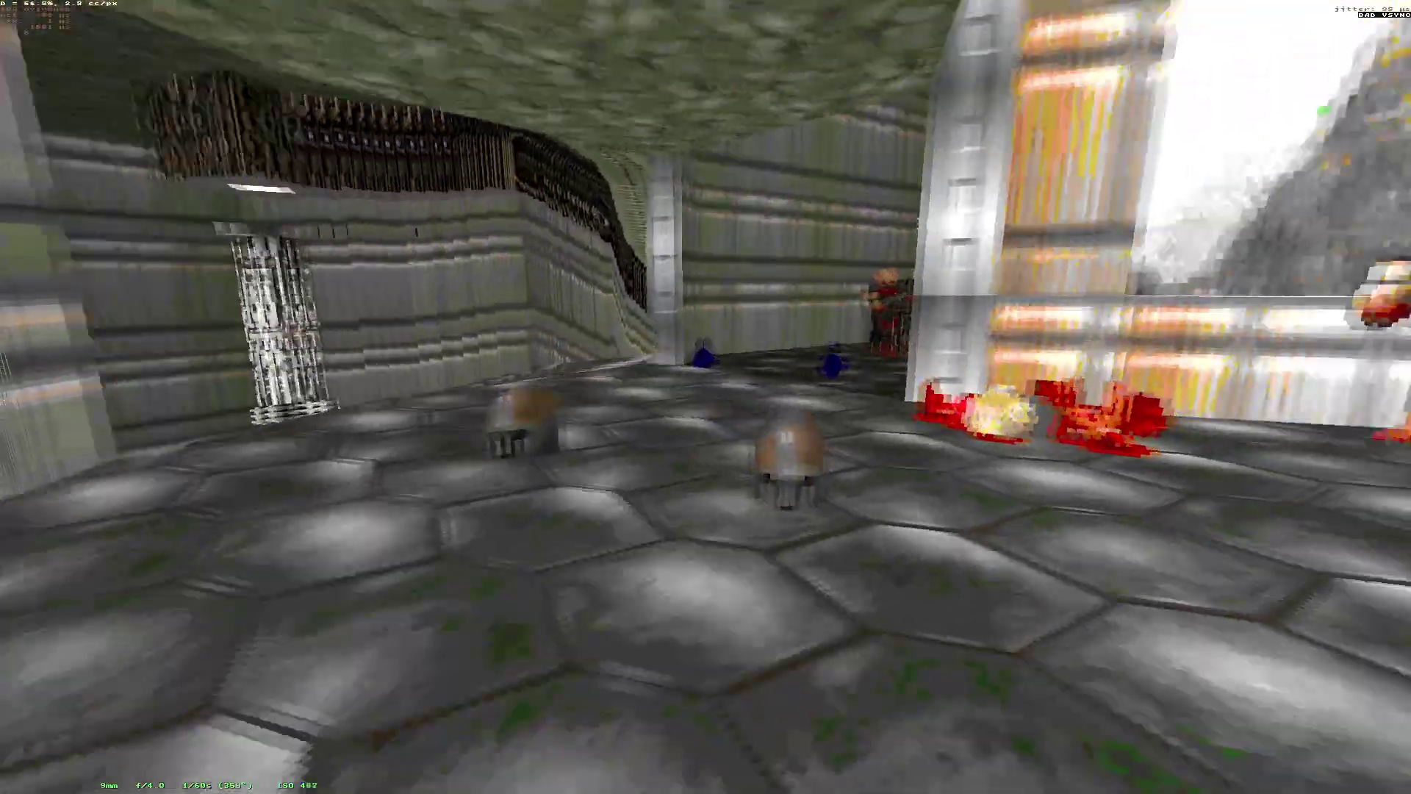
pyautogui.press('w')
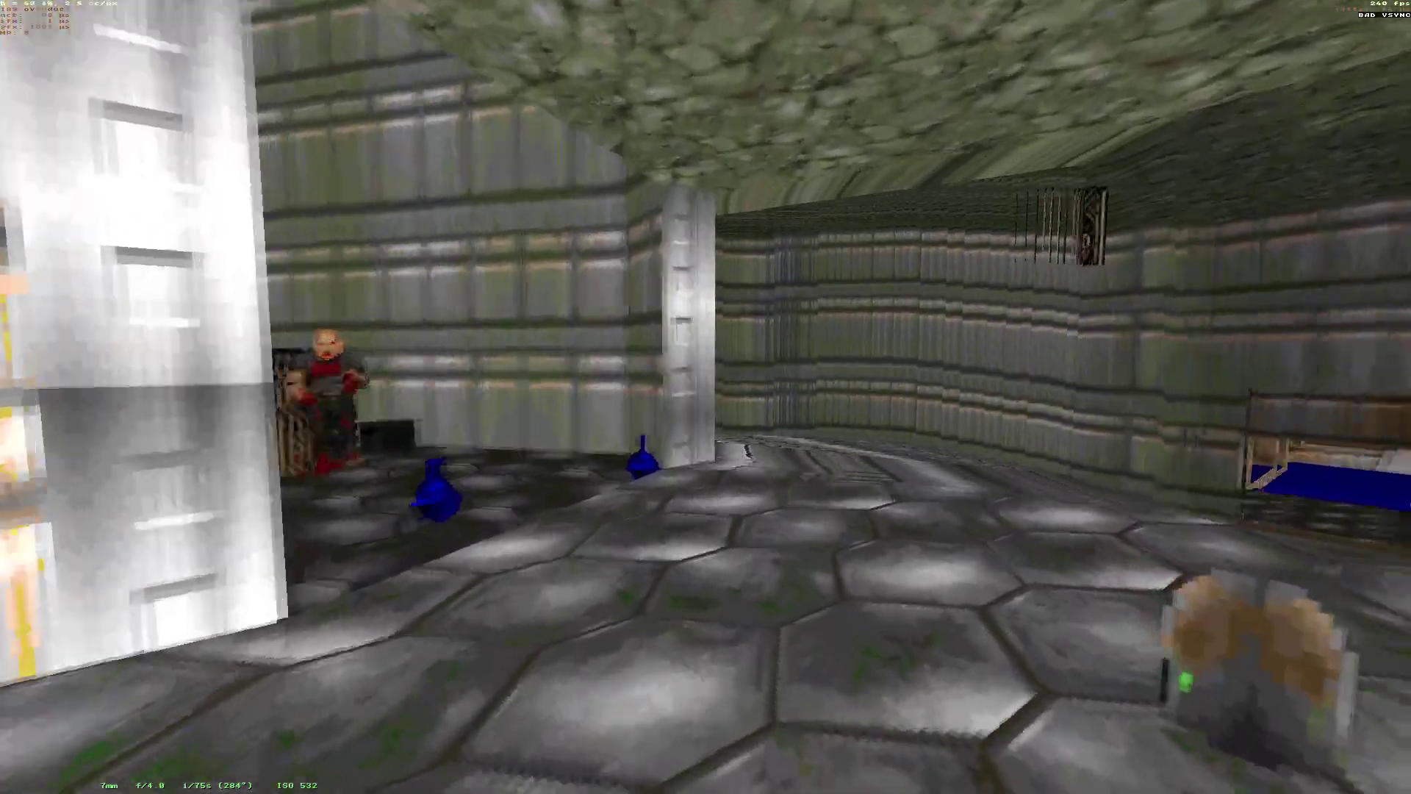
pyautogui.press('w')
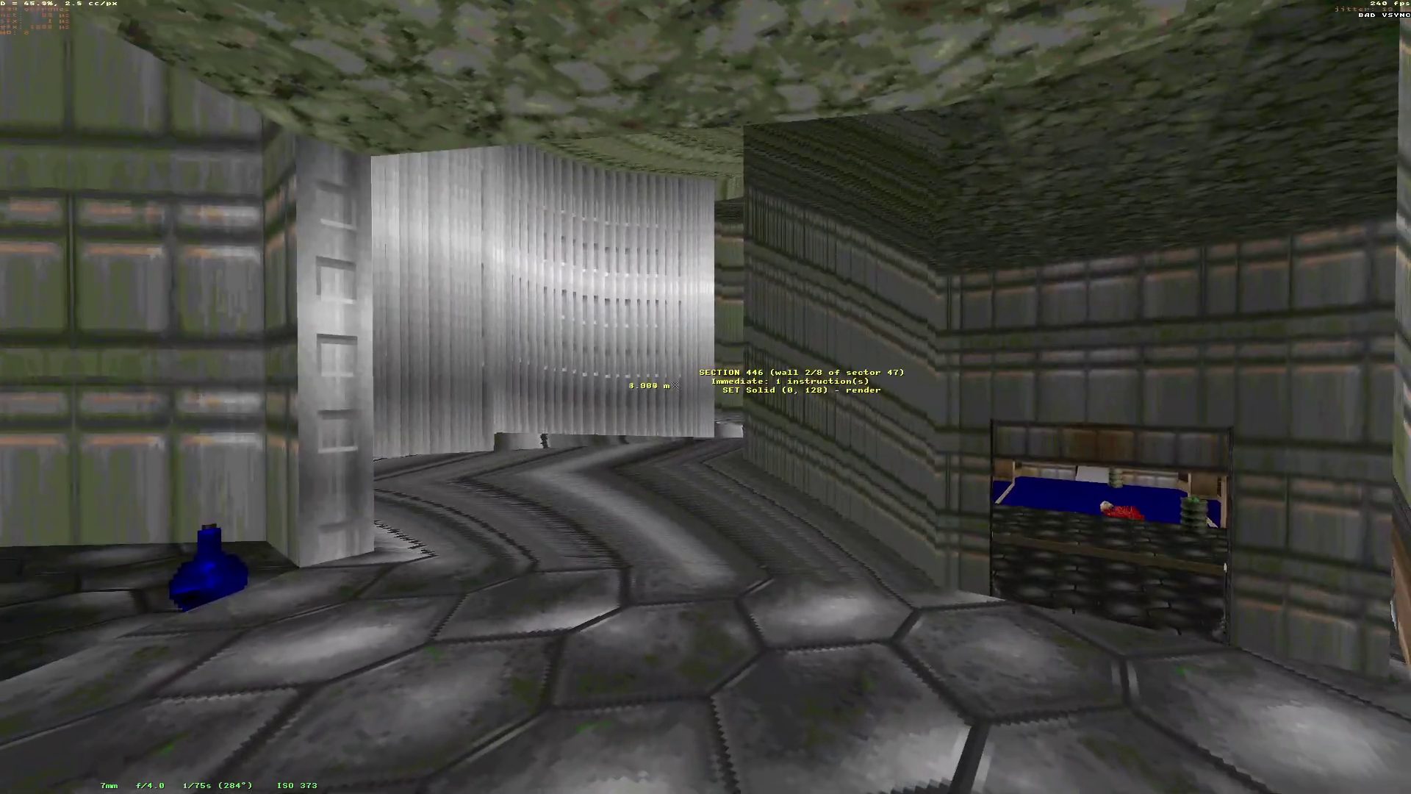
# Apply the FLOOR4_8 texture to wall 2/8 of sector 47 and the matching wall beside it.
pyautogui.click(641, 421)
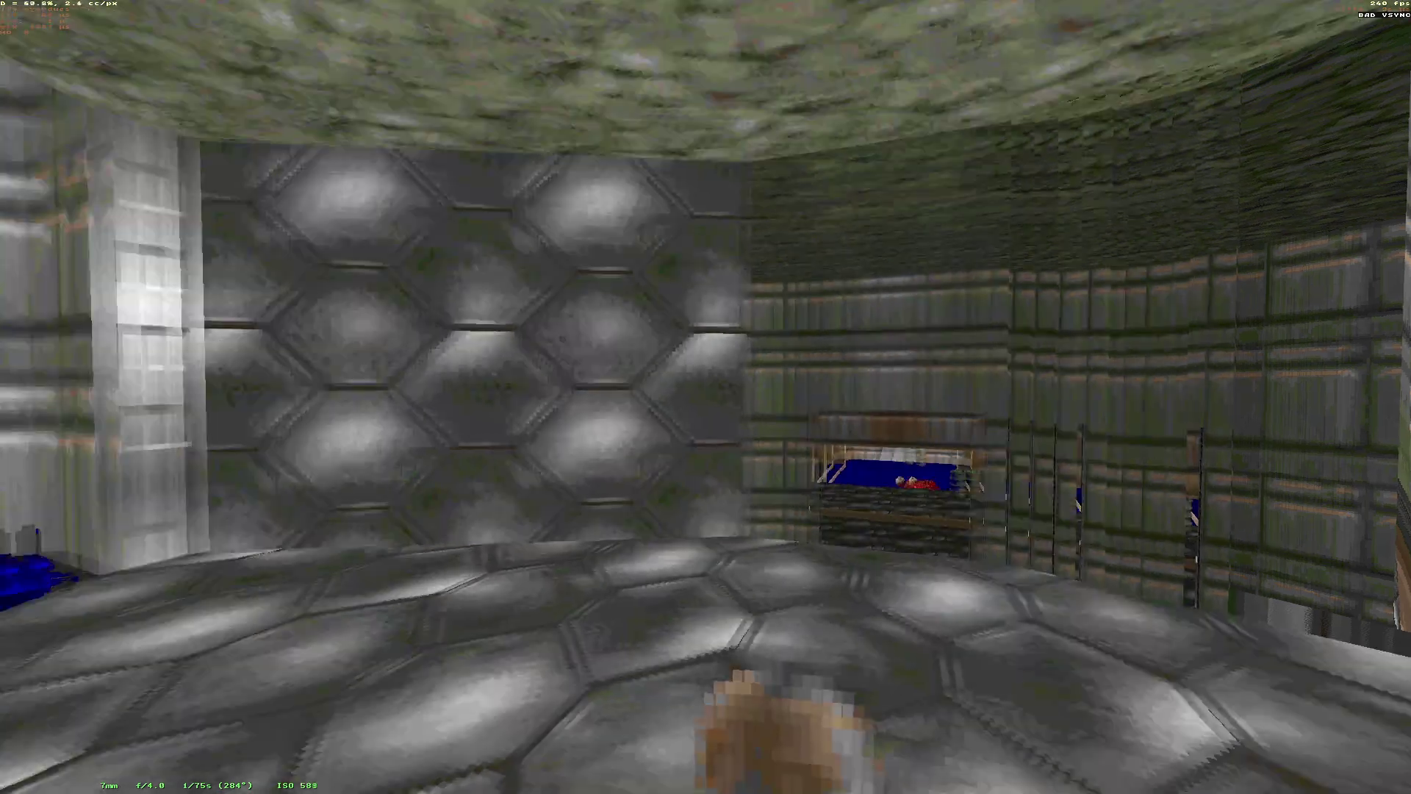
pyautogui.click(792, 354)
pyautogui.press('s')
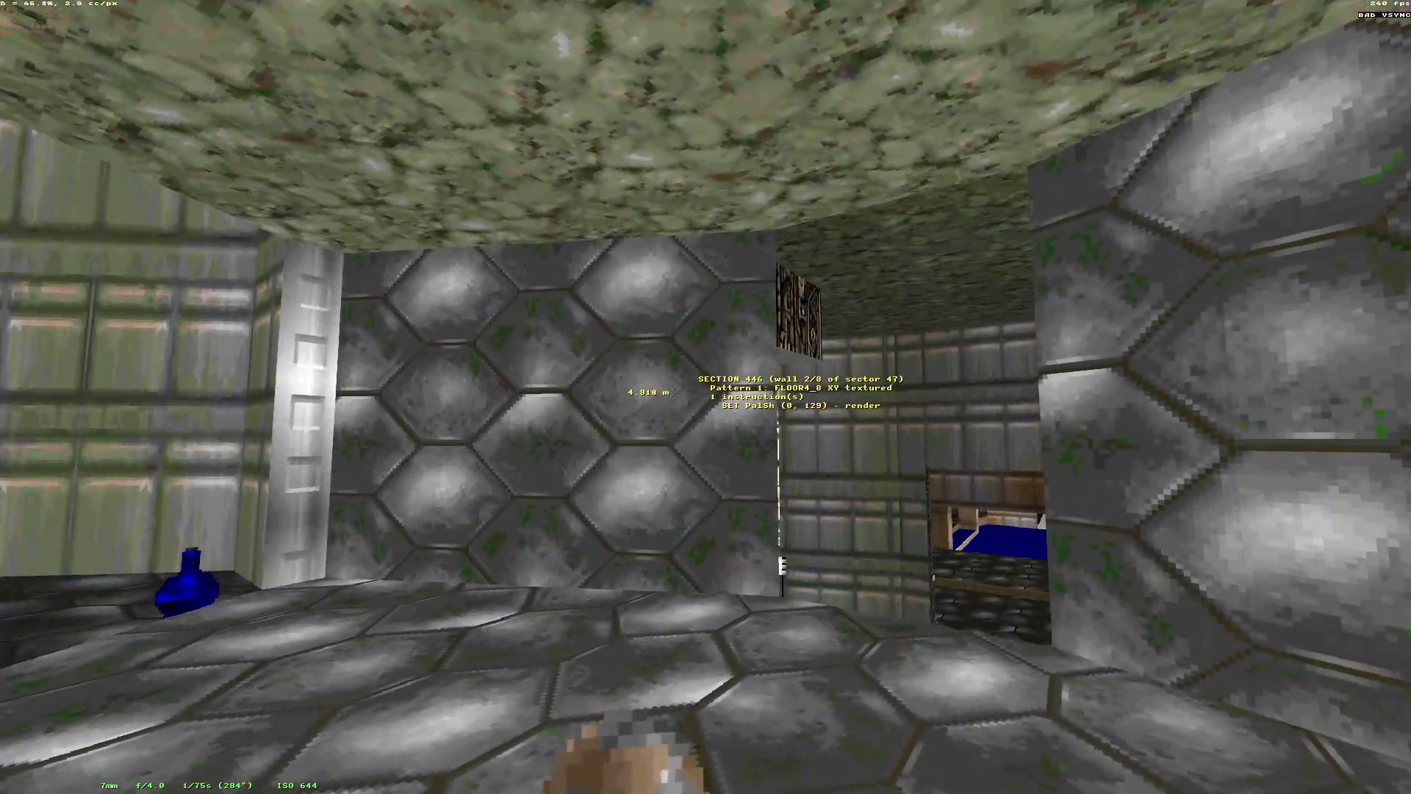
pyautogui.press('s')
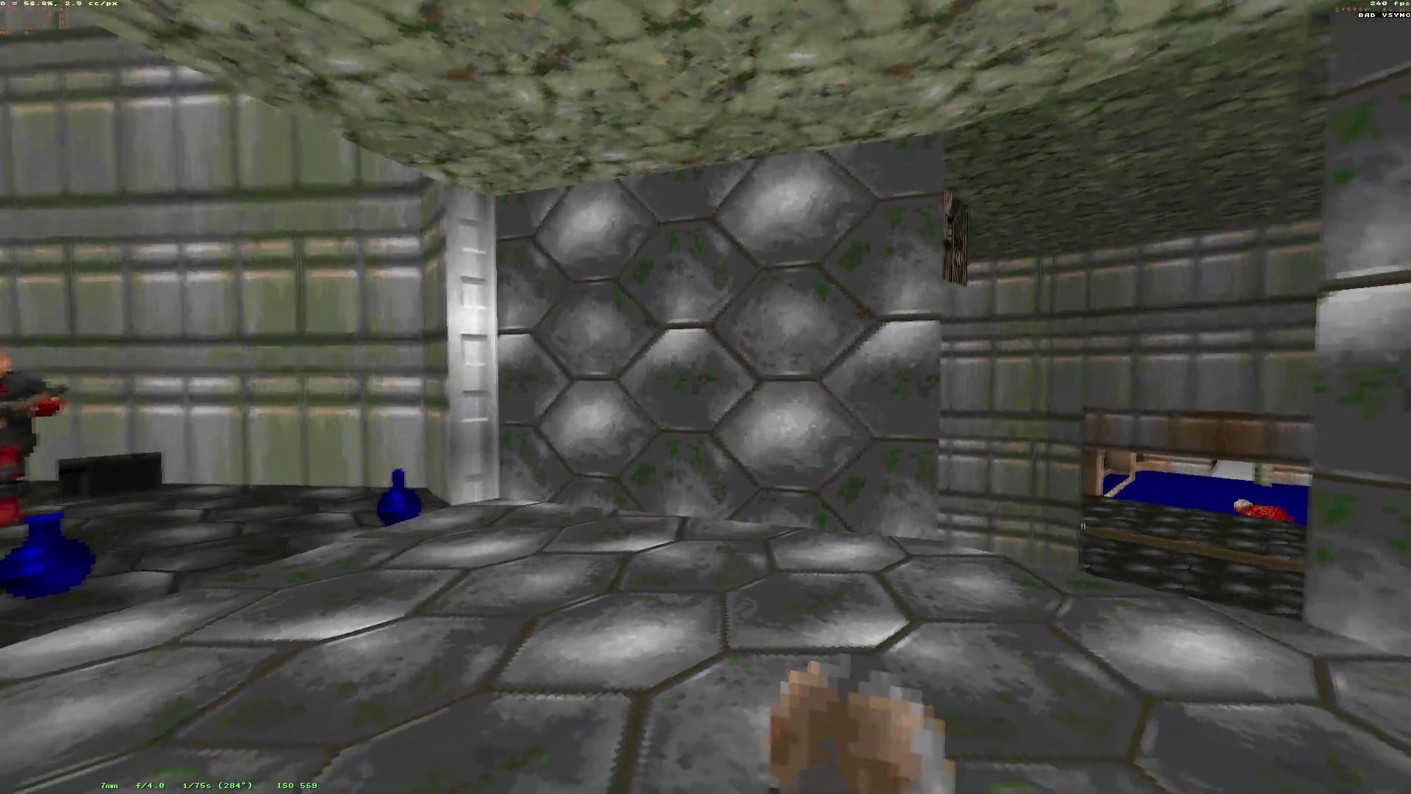
# Check the linked walls of sector 47 on the 2D map and cross back to the front of the staircase.
pyautogui.press('w')
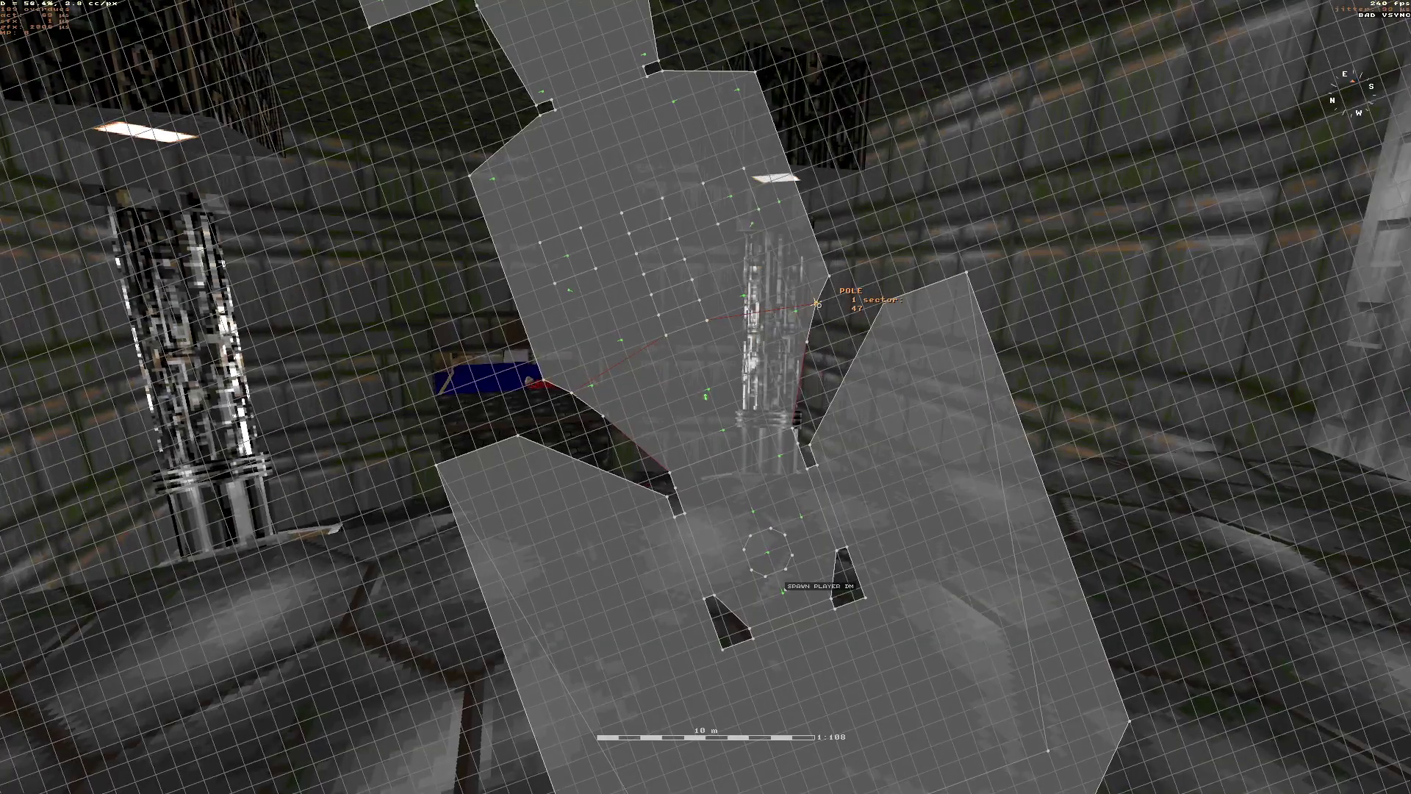
pyautogui.press('Tab')
pyautogui.press('Tab')
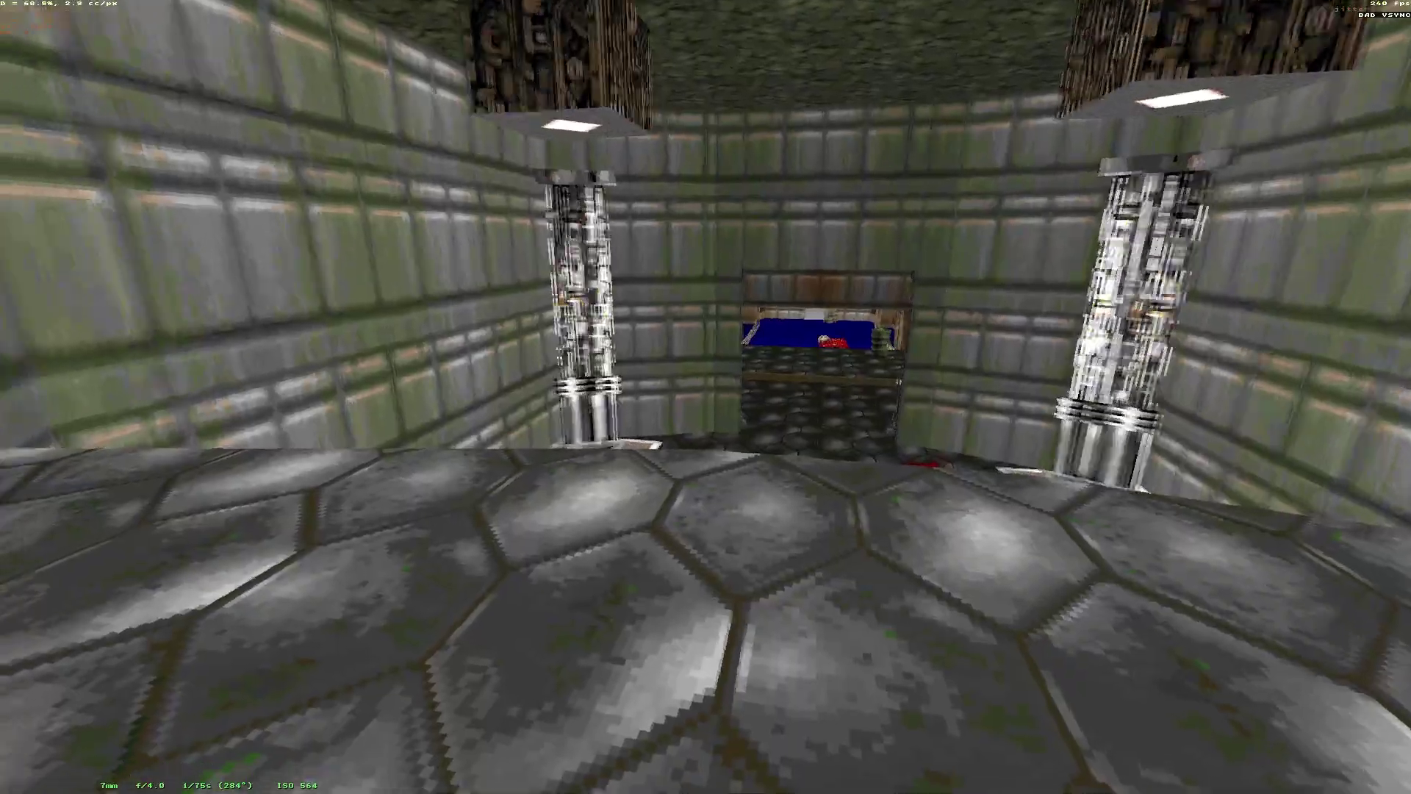
pyautogui.press('w')
pyautogui.press('s')
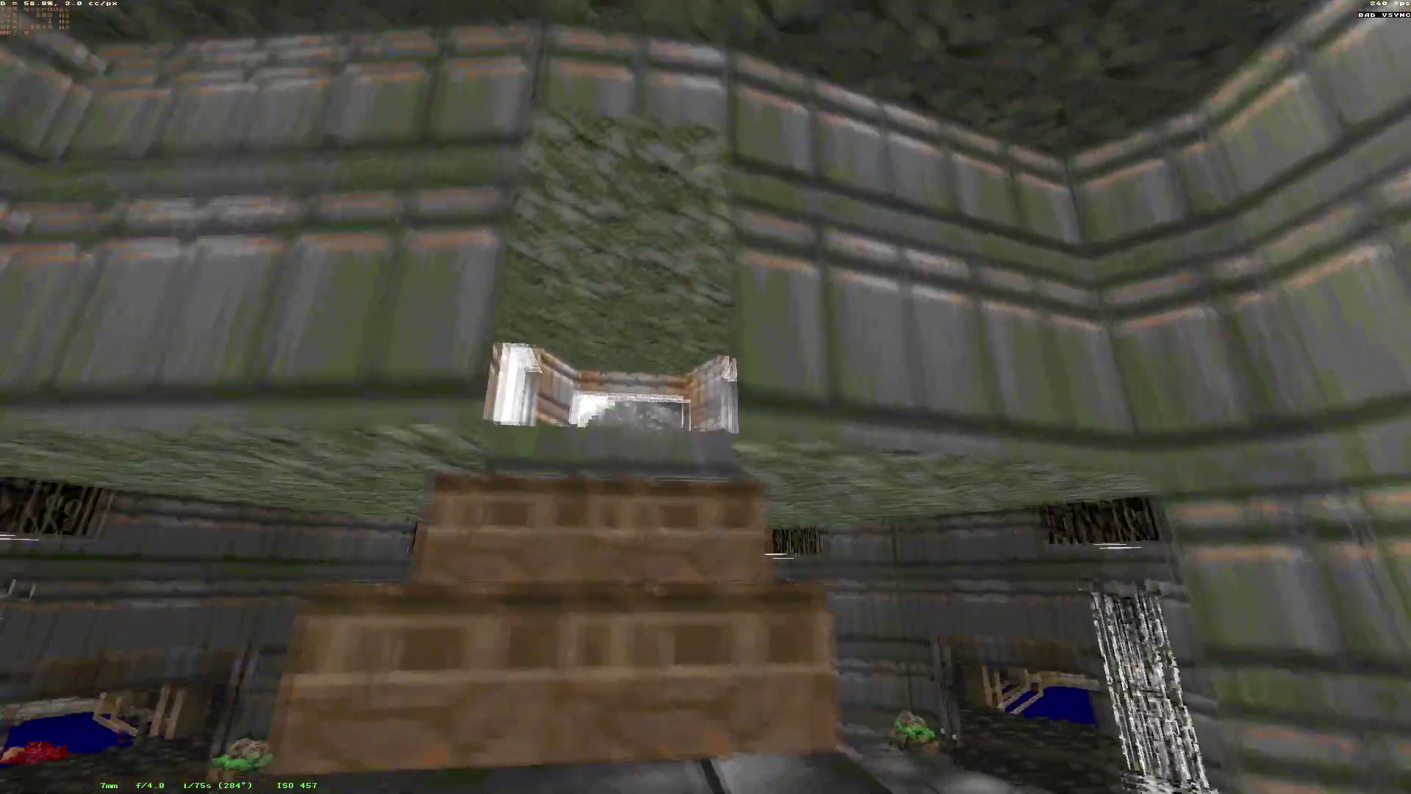
# Rebuild the wall connections and target wall 24/32 of sector 32 at the staircase to inspect its portal.
pyautogui.press('a')
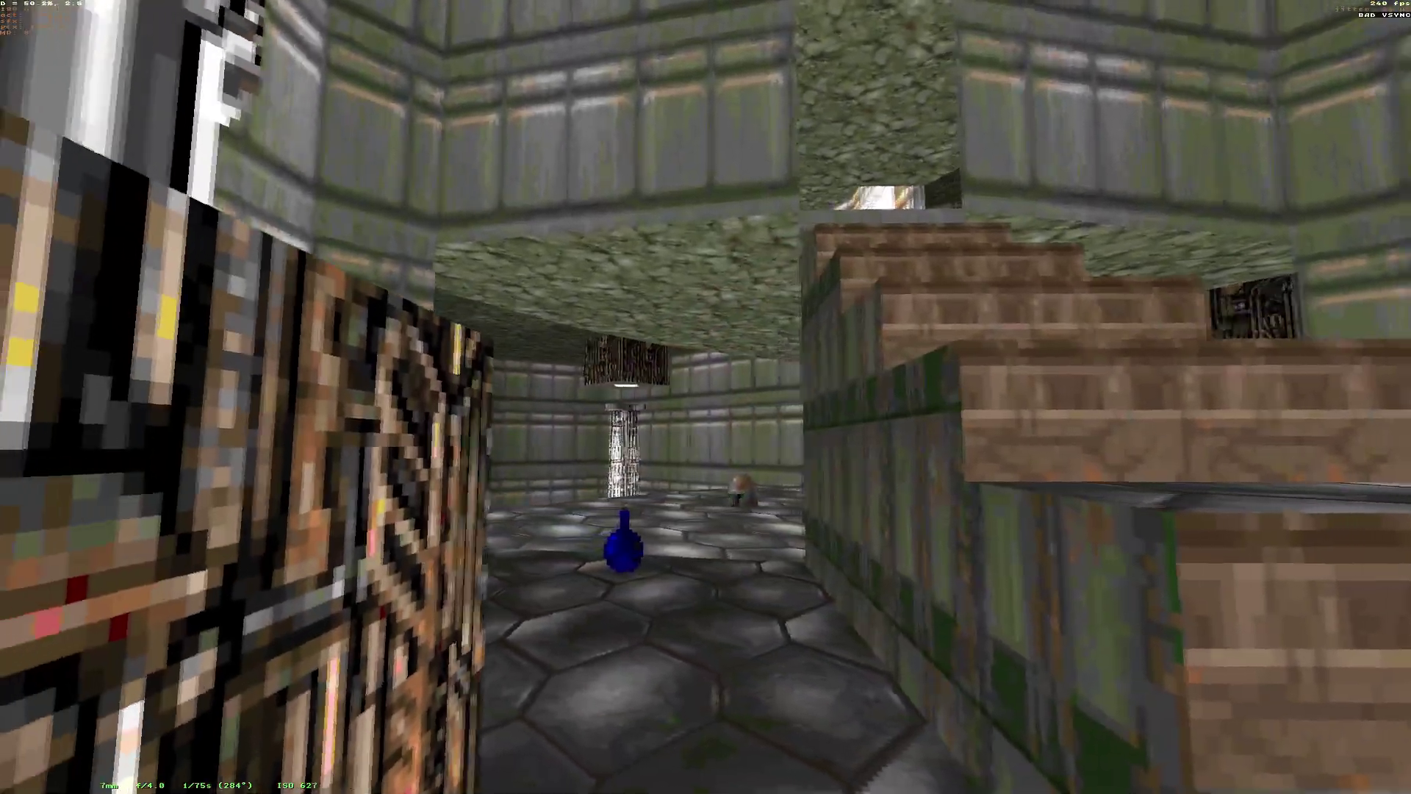
pyautogui.press('e')
pyautogui.press('d')
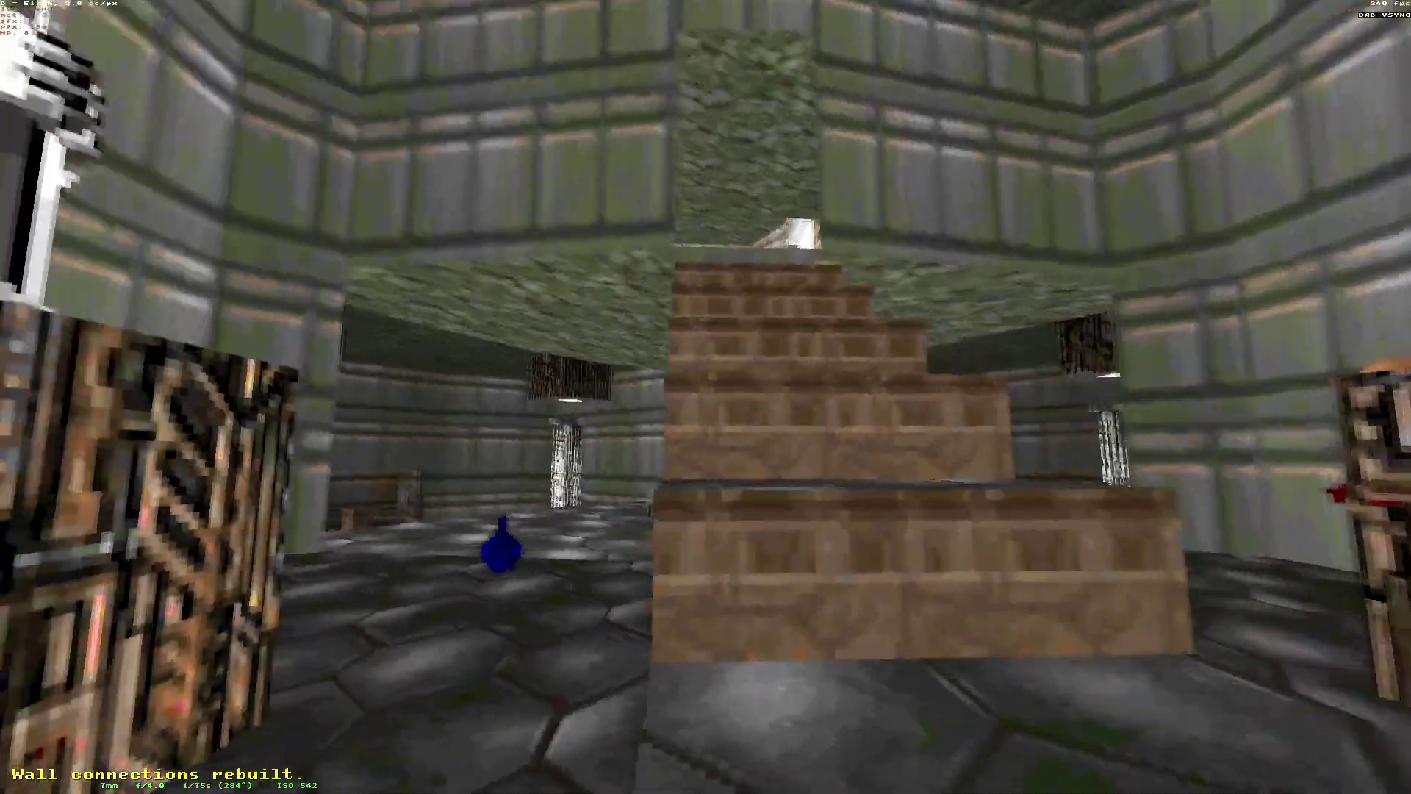
pyautogui.press('w')
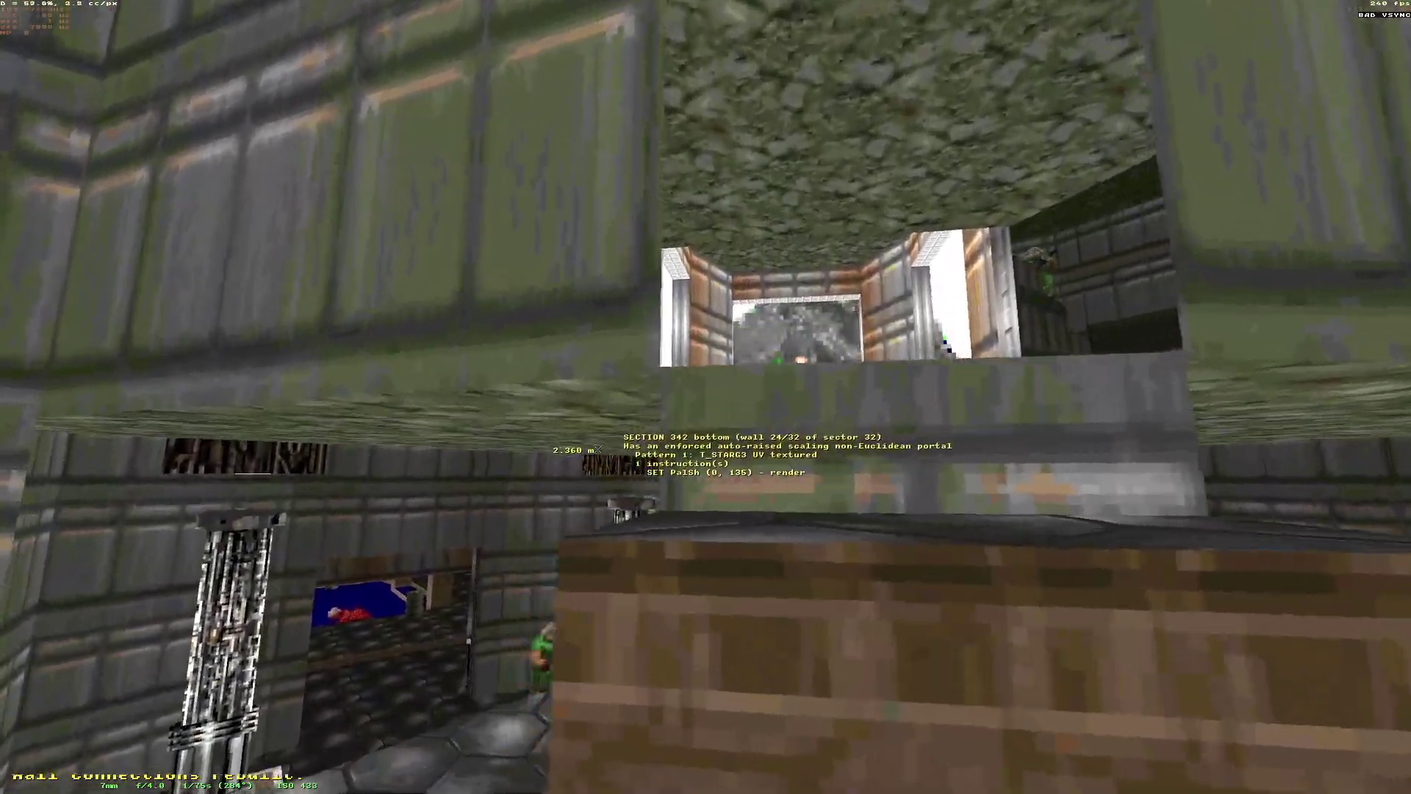
# Walk around the staircase and through the lower side openings to examine how sector 47 loops back to the pillar room.
pyautogui.press('a')
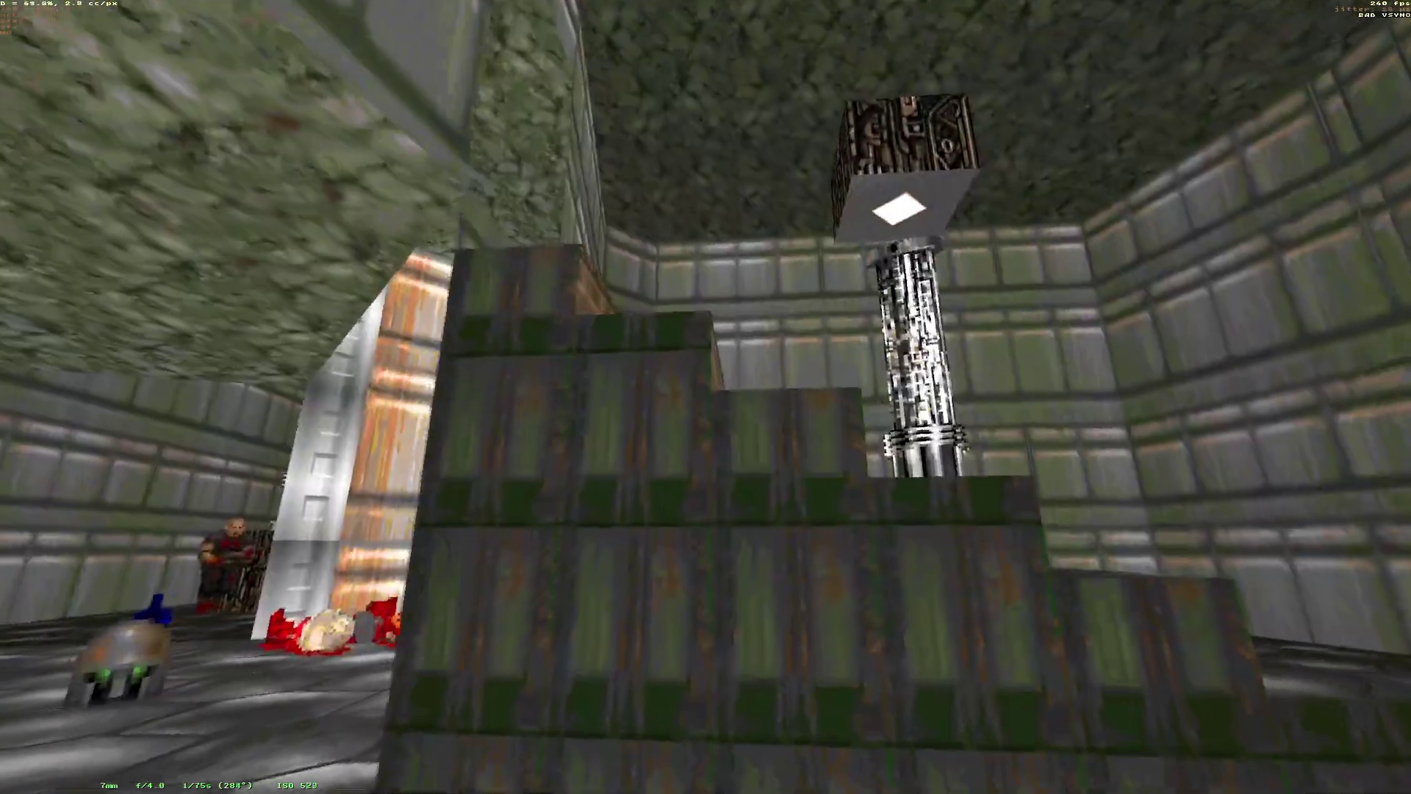
pyautogui.press('d')
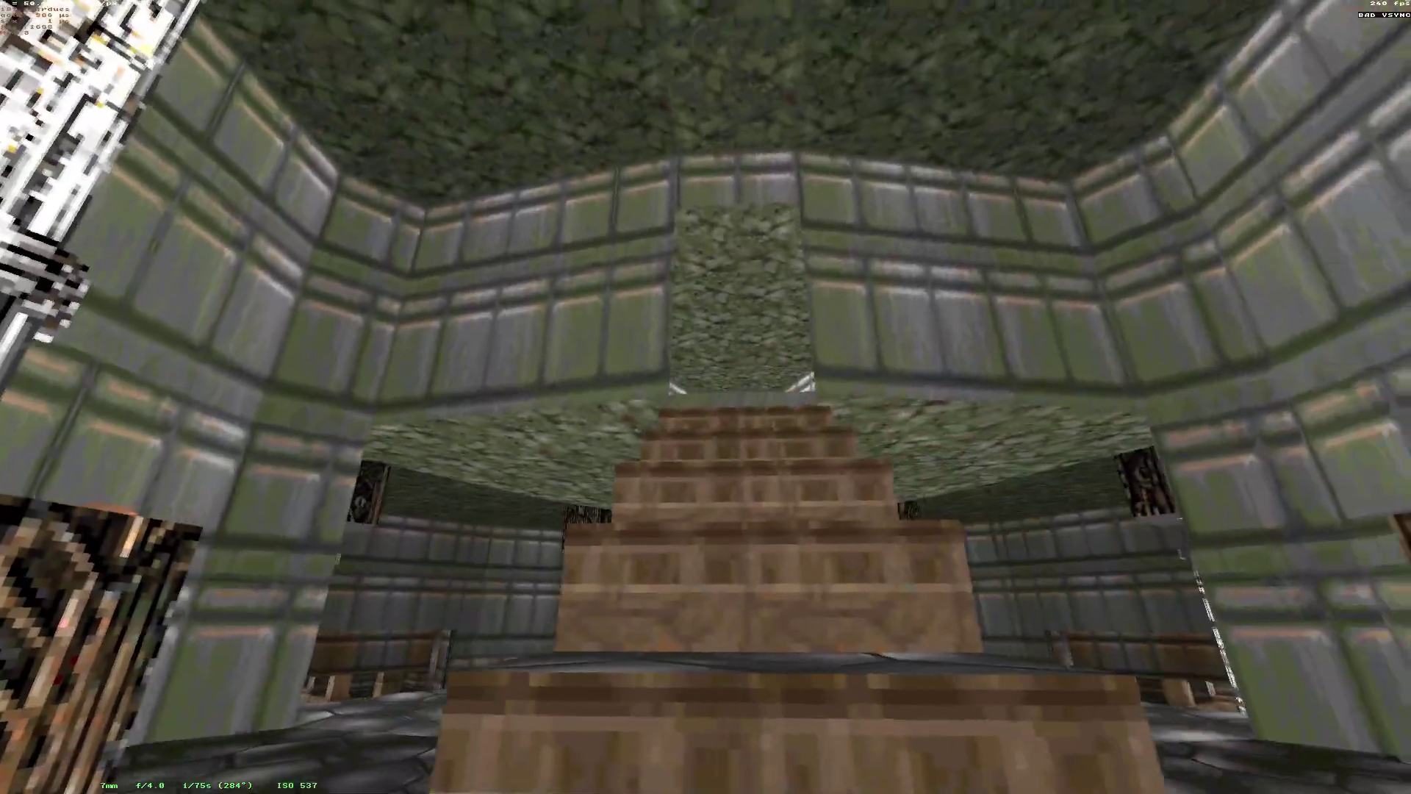
pyautogui.press('w')
pyautogui.press('w')
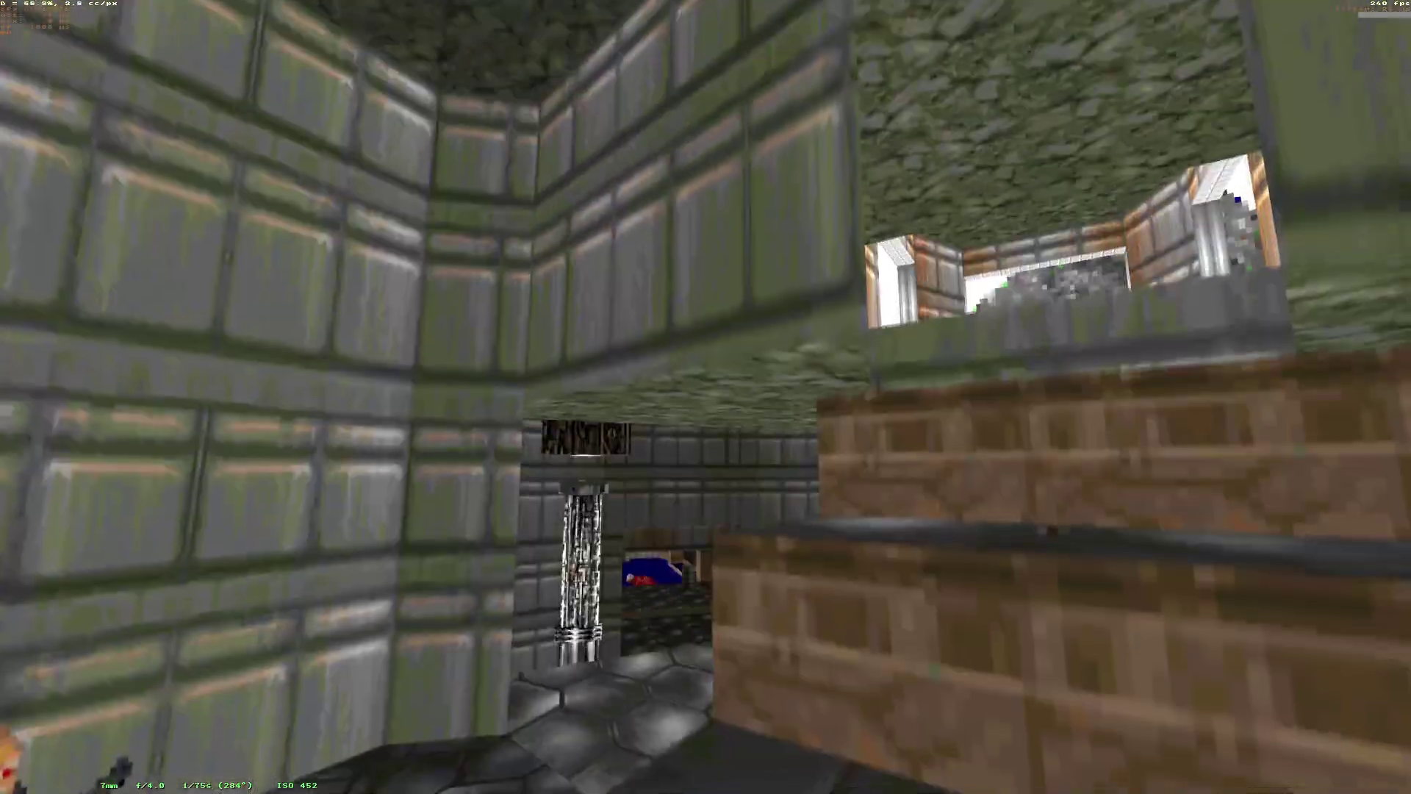
pyautogui.press('w')
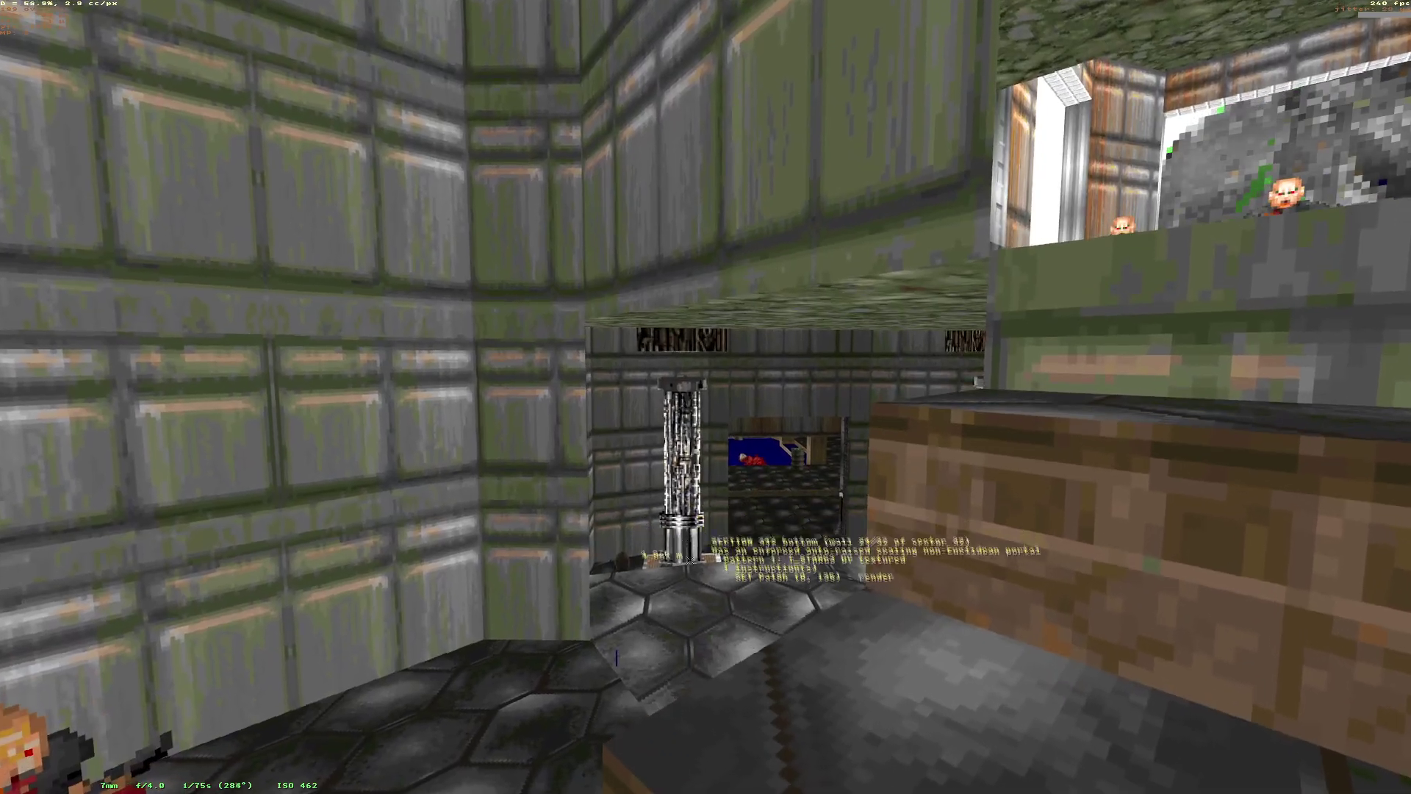
pyautogui.press('w')
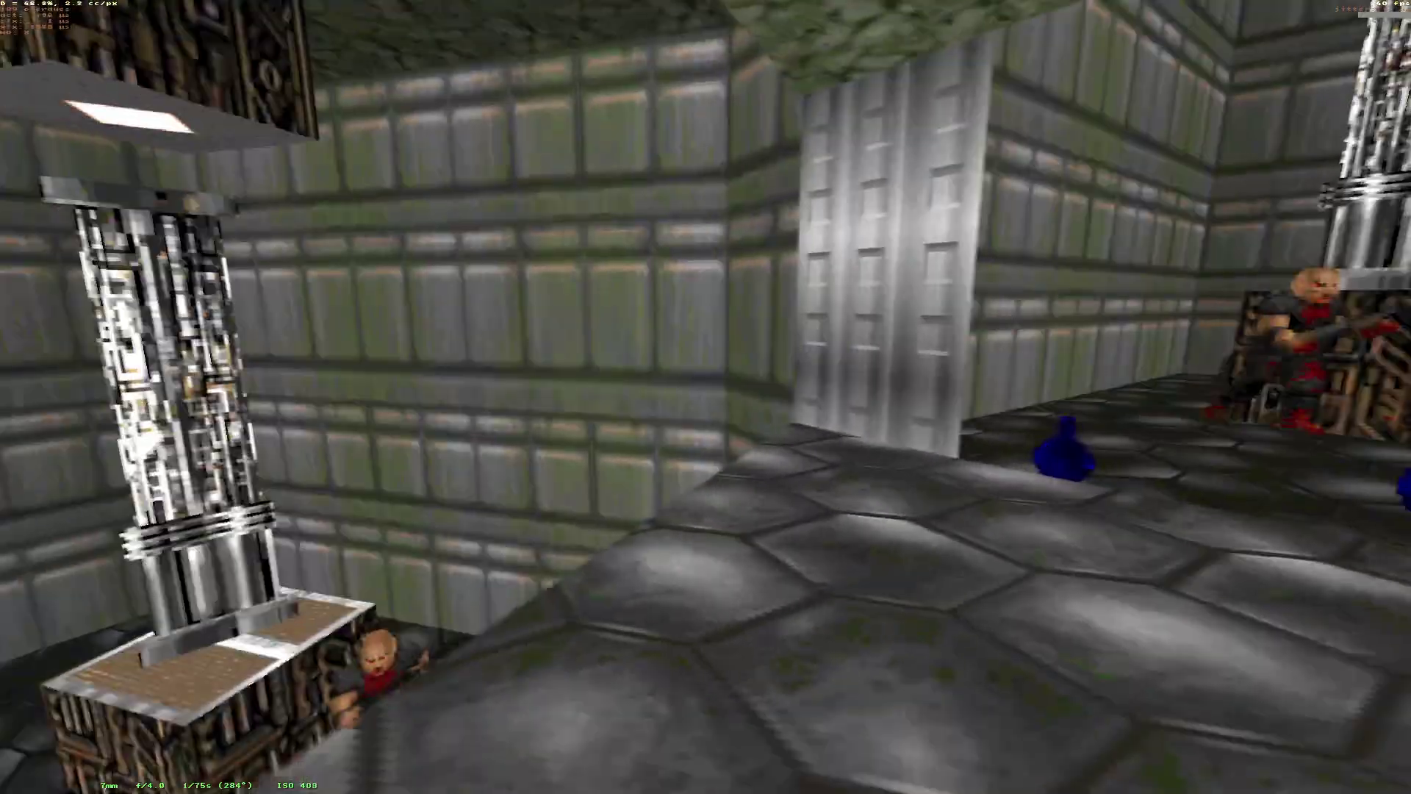
pyautogui.press('w')
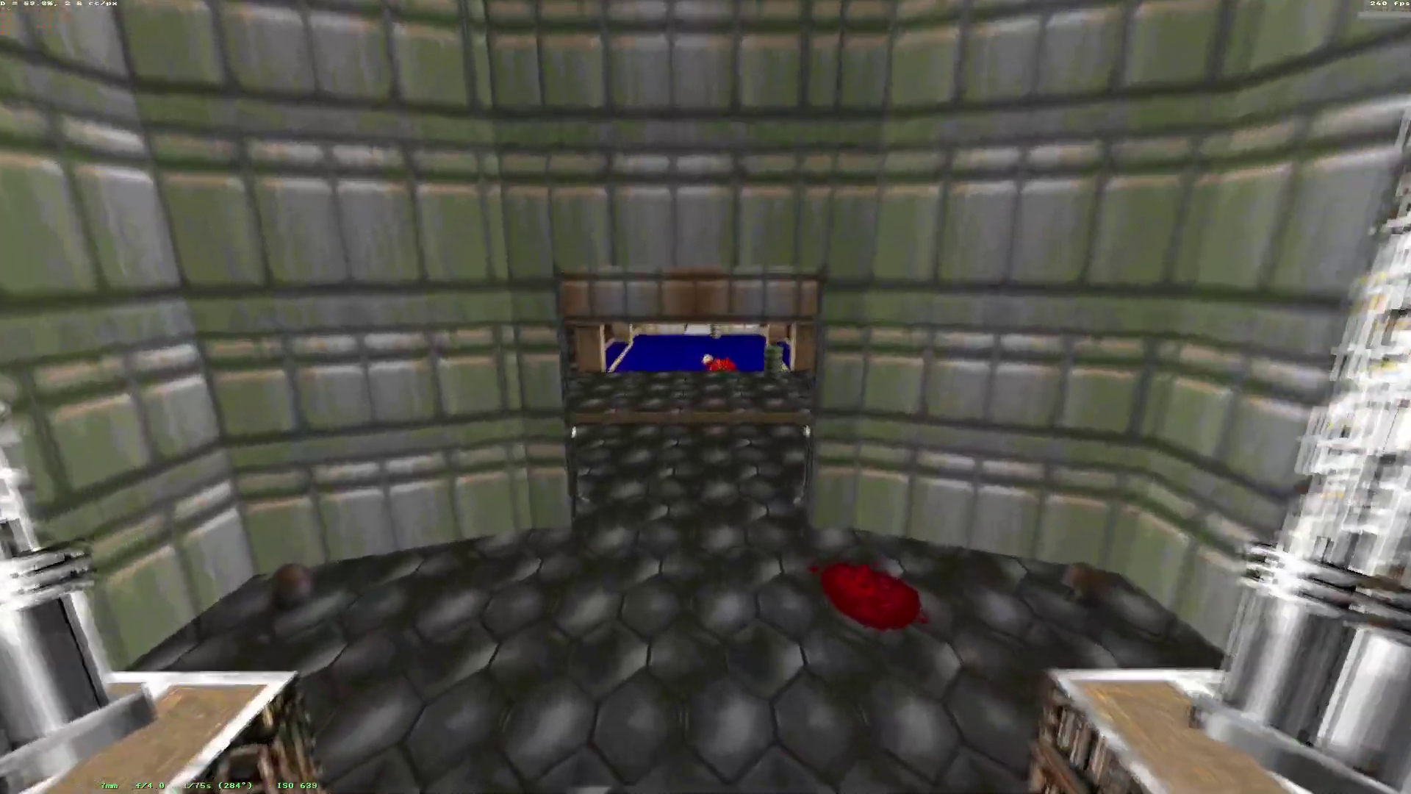
pyautogui.press('w')
pyautogui.press('s')
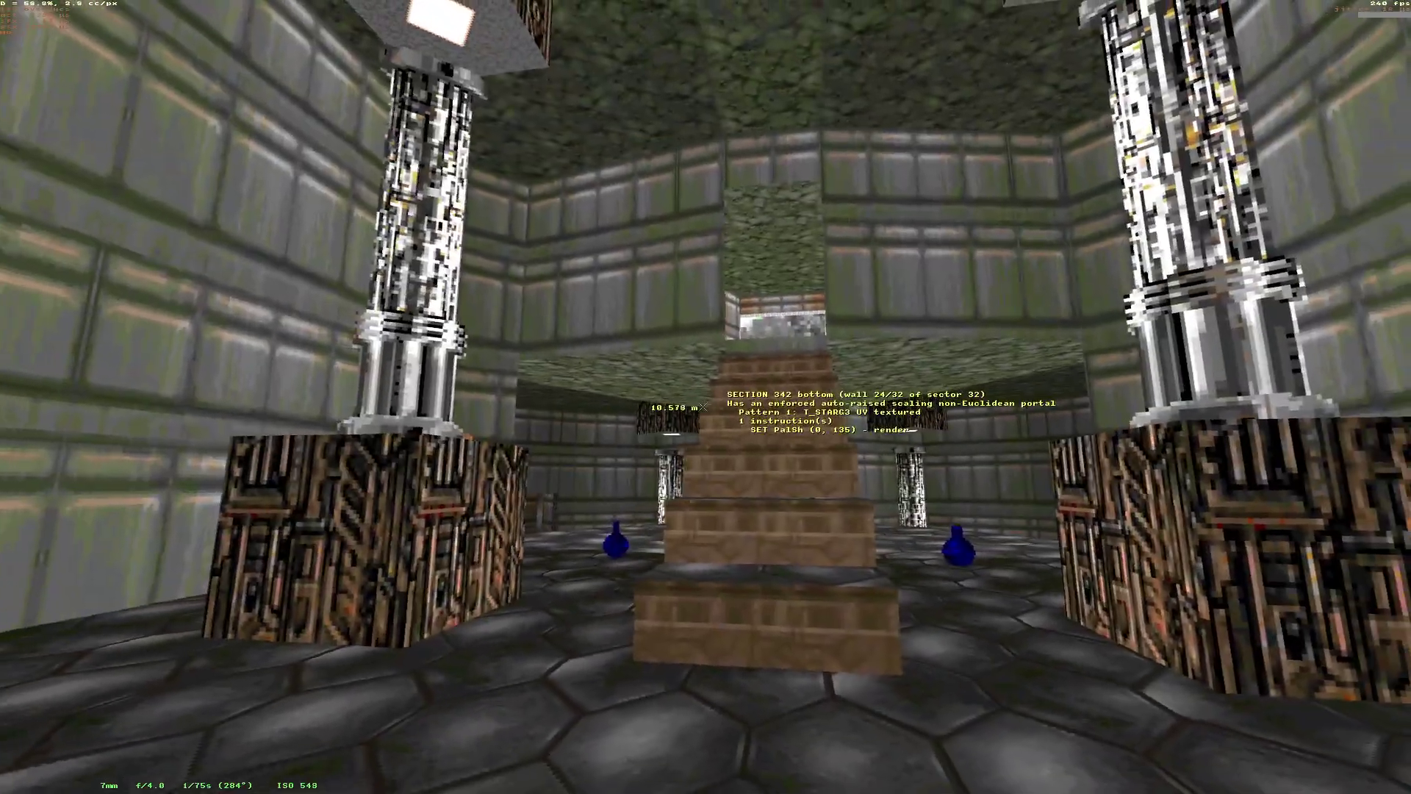
# Leave the pillar room through the blue-carpeted hall and go out to the courtyard with the green slime pool.
pyautogui.press('w')
pyautogui.press('w')
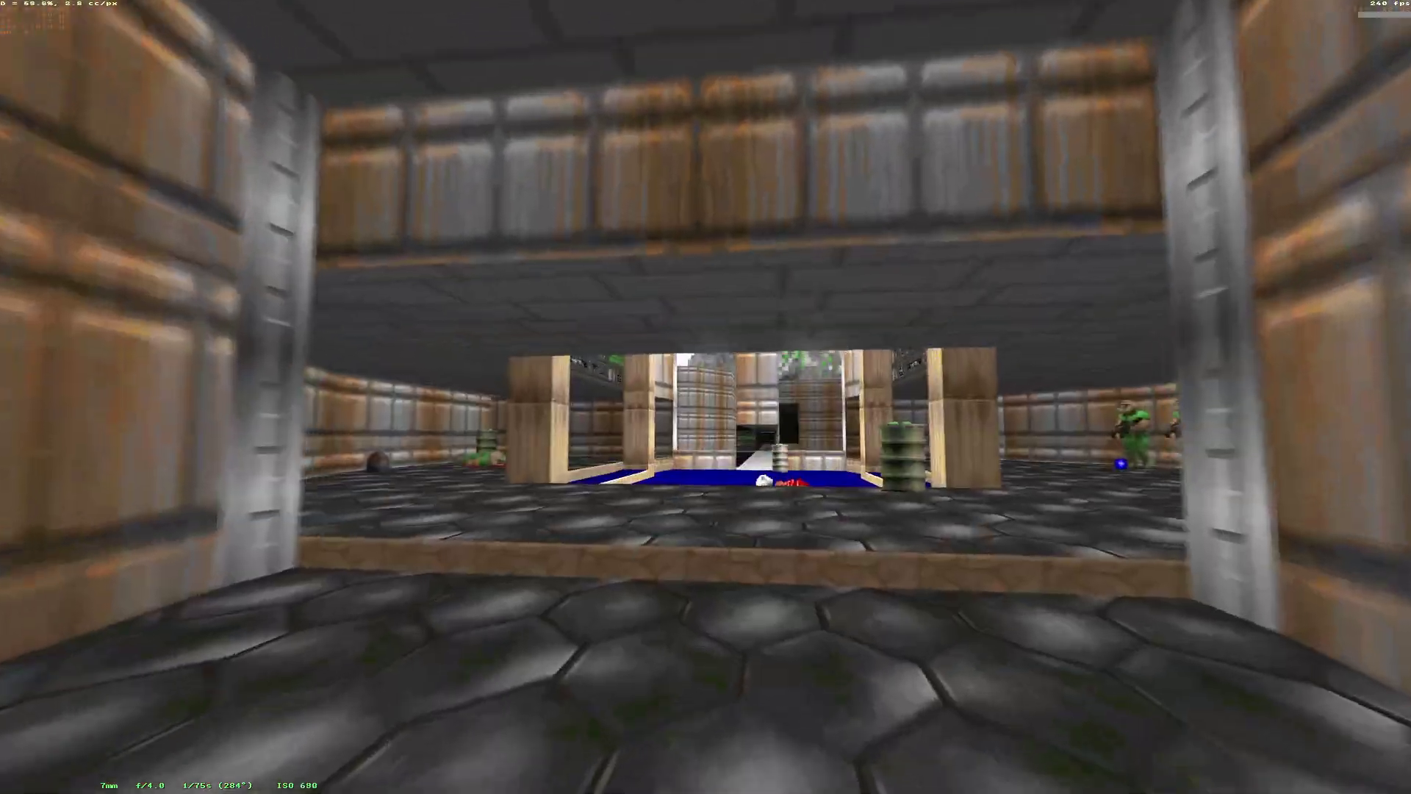
pyautogui.press('w')
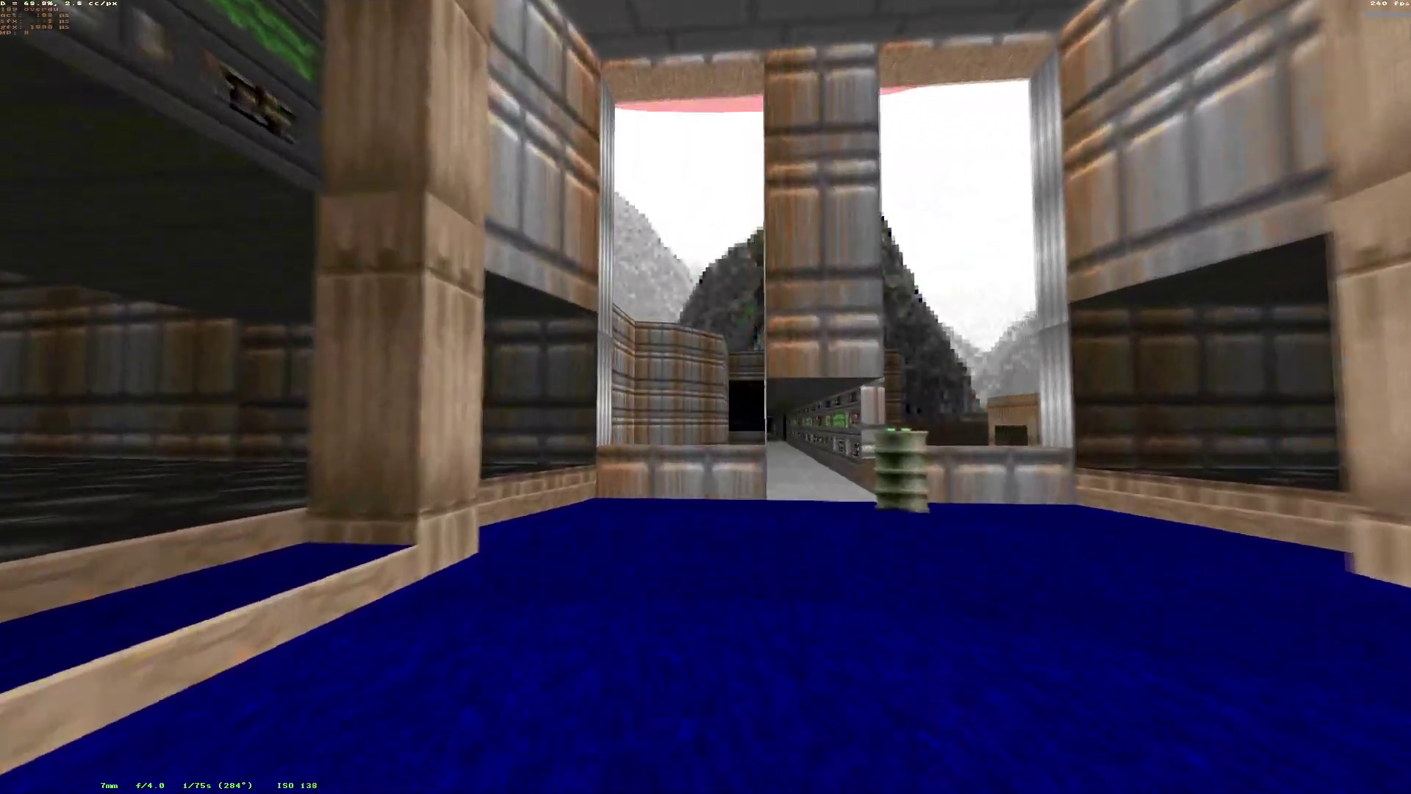
pyautogui.press('w')
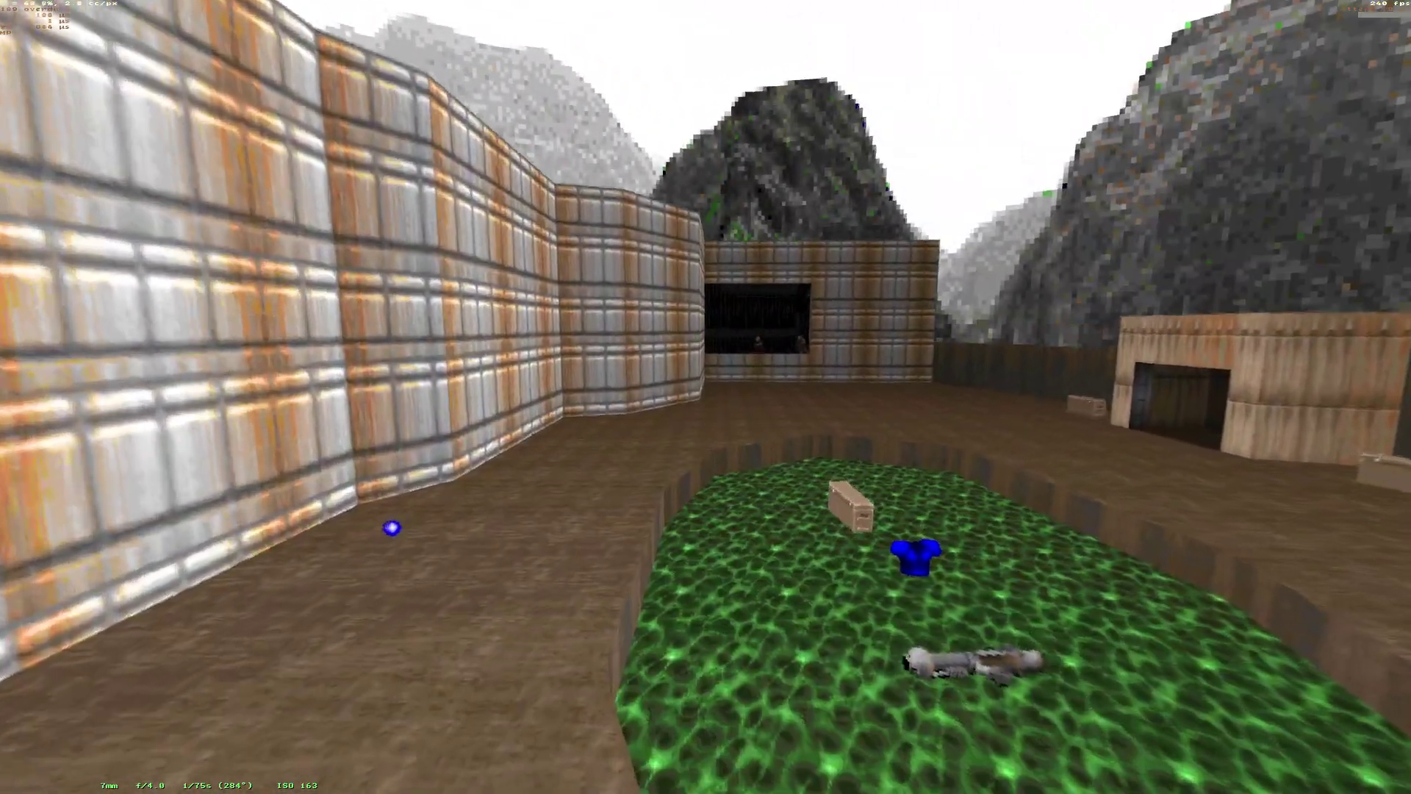
pyautogui.press('w')
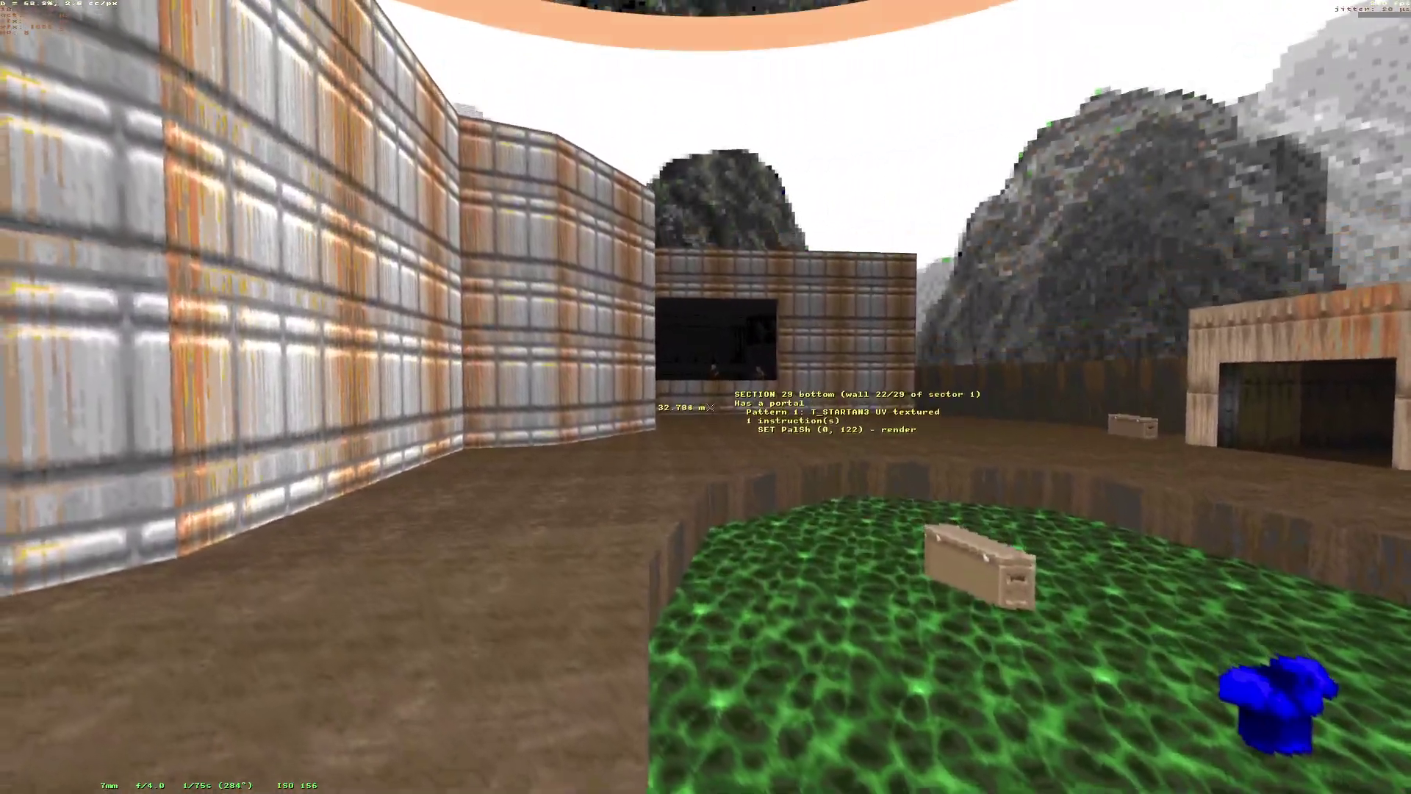
# Circle the courtyard past the slime pool to view the surrounding walls and approach the small building's dark entrance.
pyautogui.press('w')
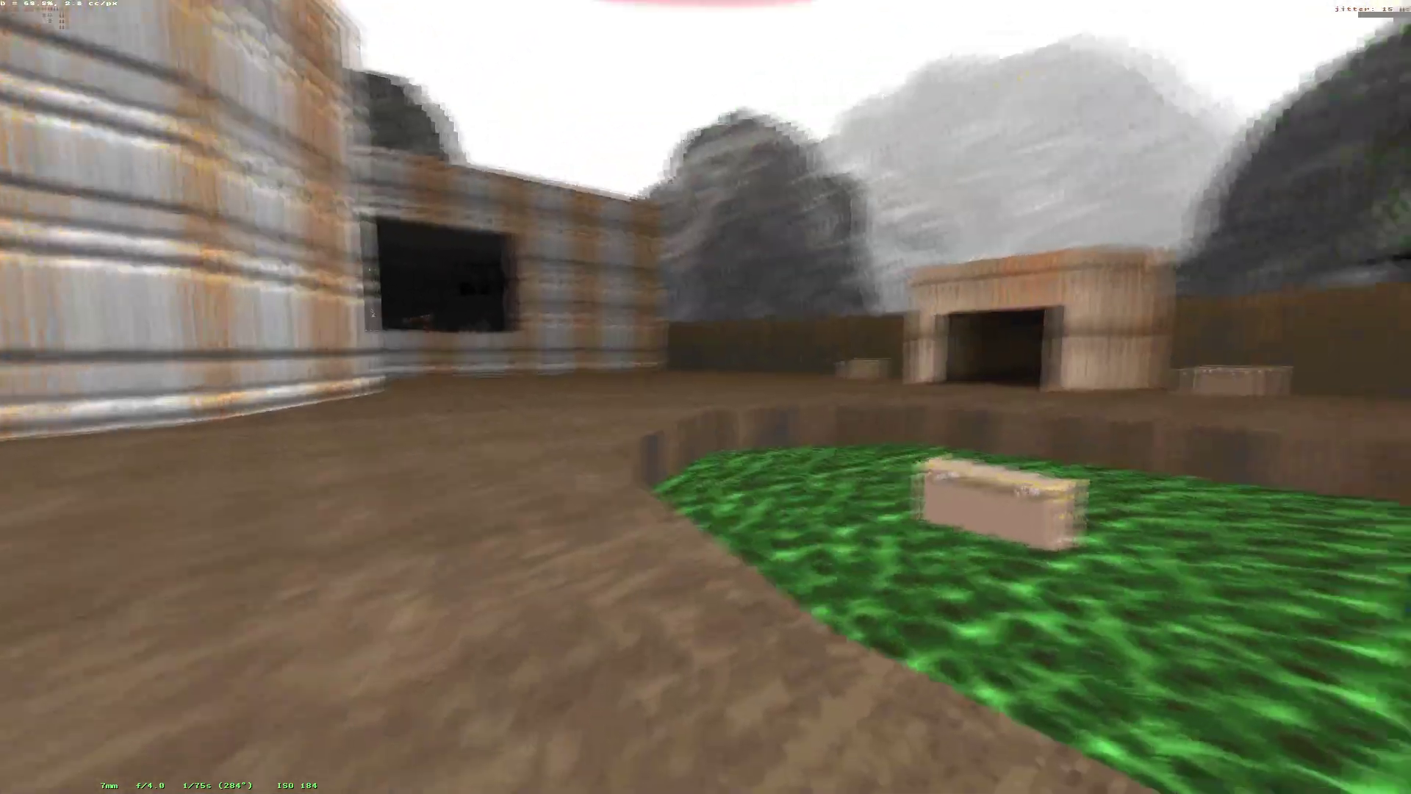
pyautogui.press('Right')
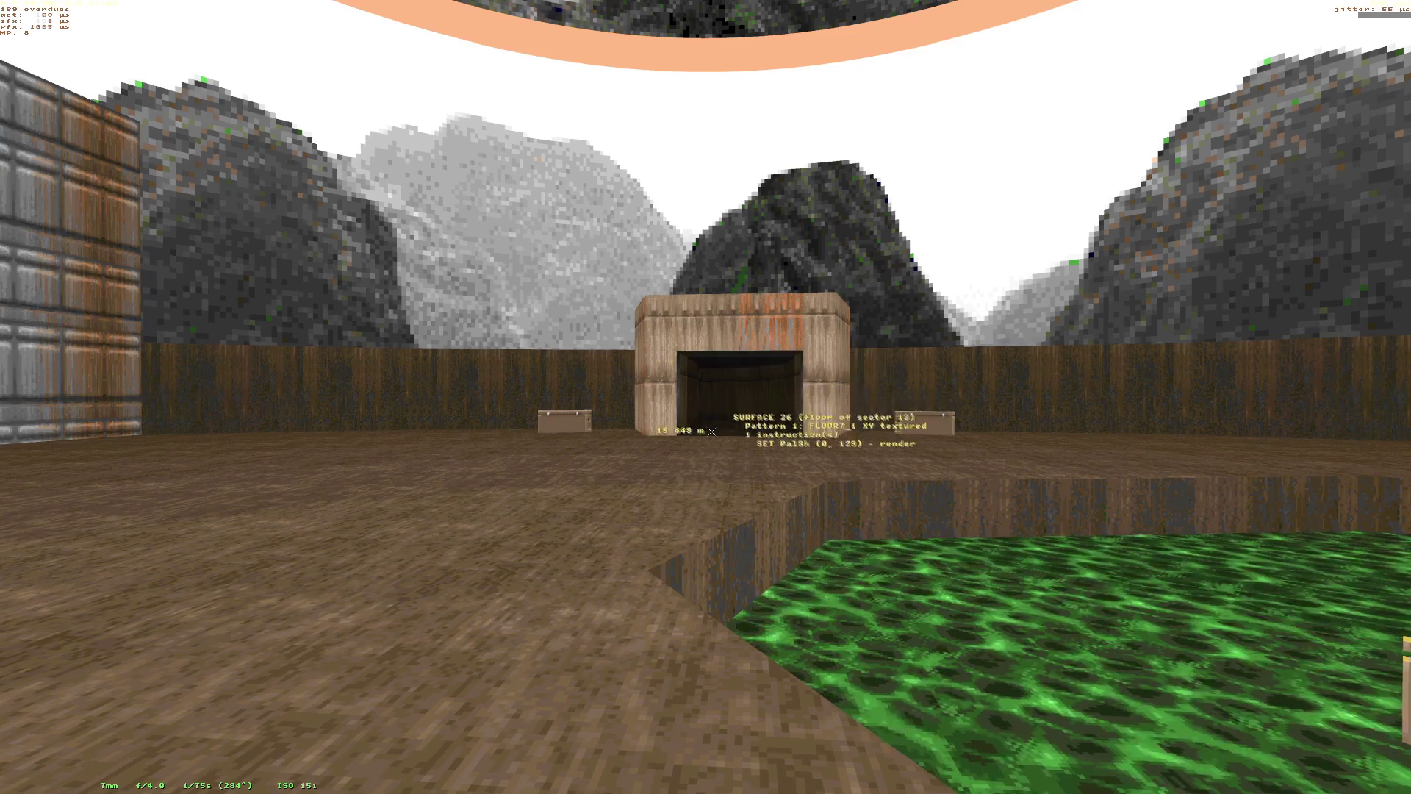
pyautogui.press('w')
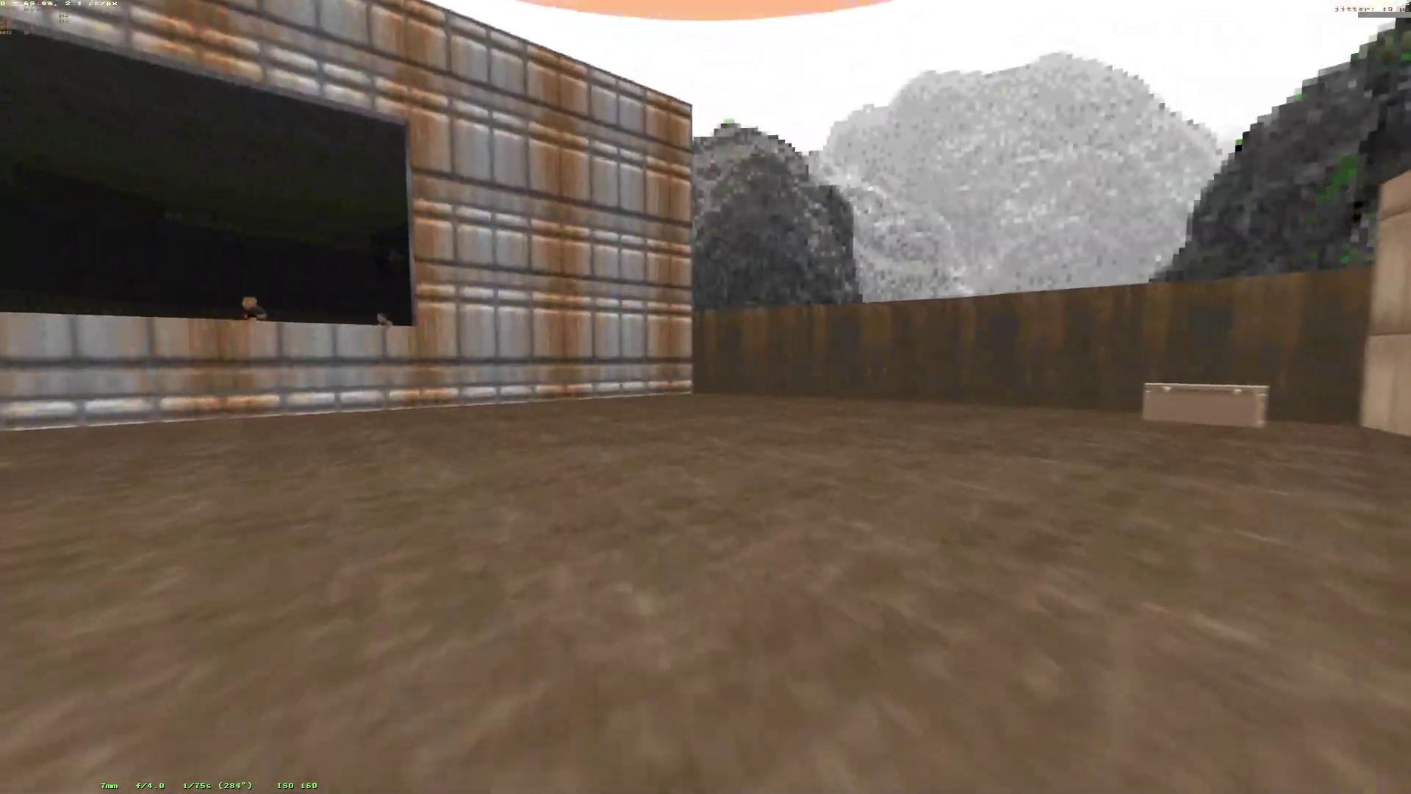
pyautogui.press('Right')
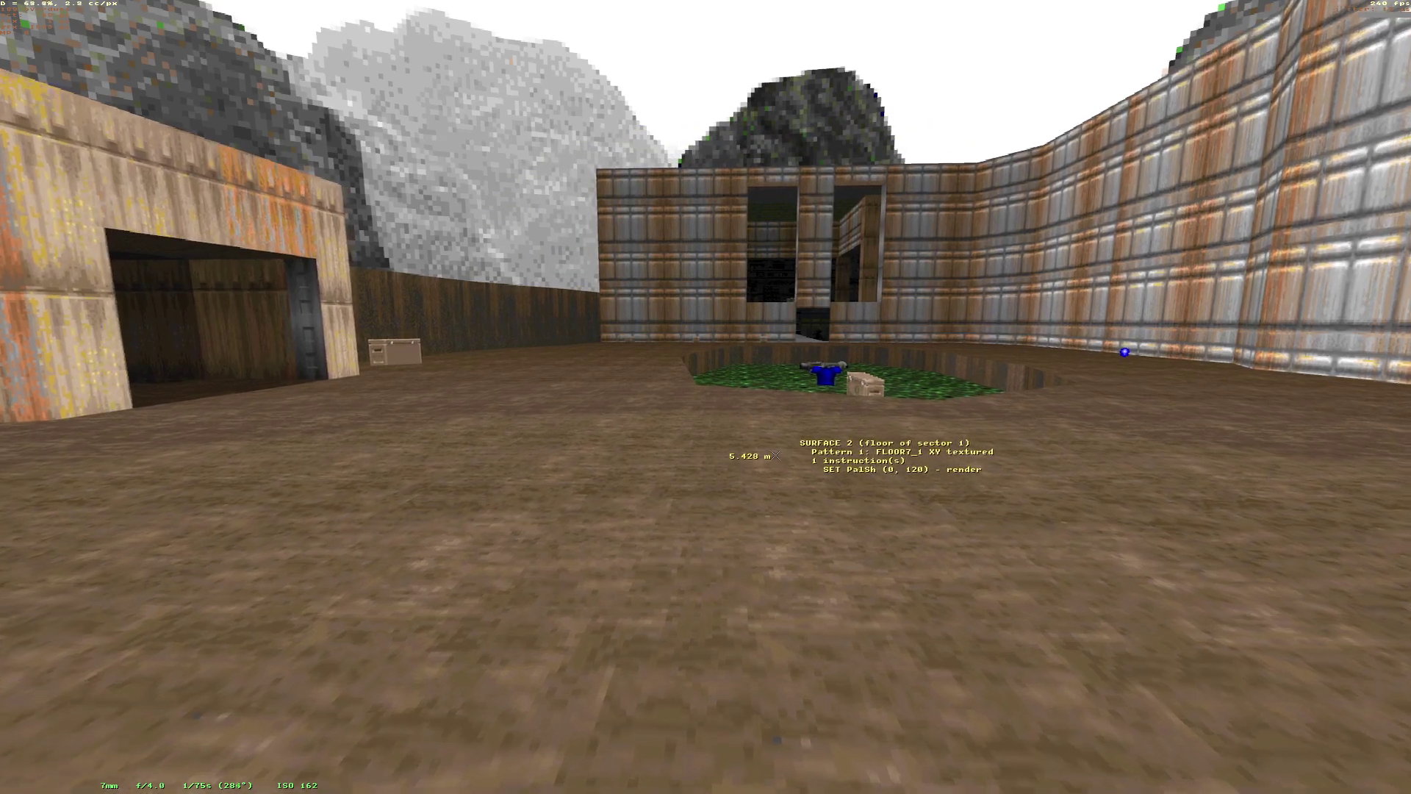
pyautogui.press('w')
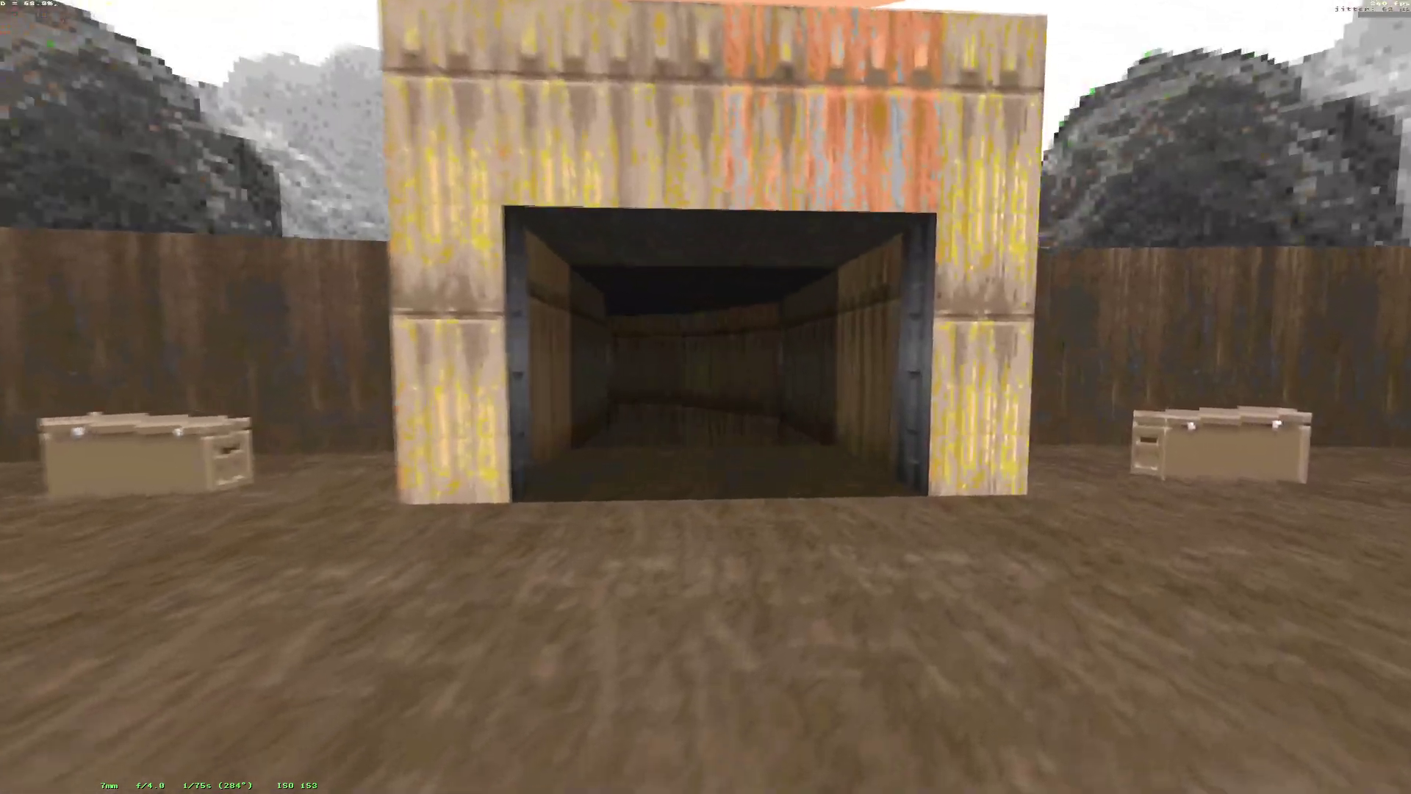
# Enter the small building and follow its dark passage past the lit doorway and up the stairs towards the green slime room.
pyautogui.press('Up')
pyautogui.press('Right')
pyautogui.press('Left')
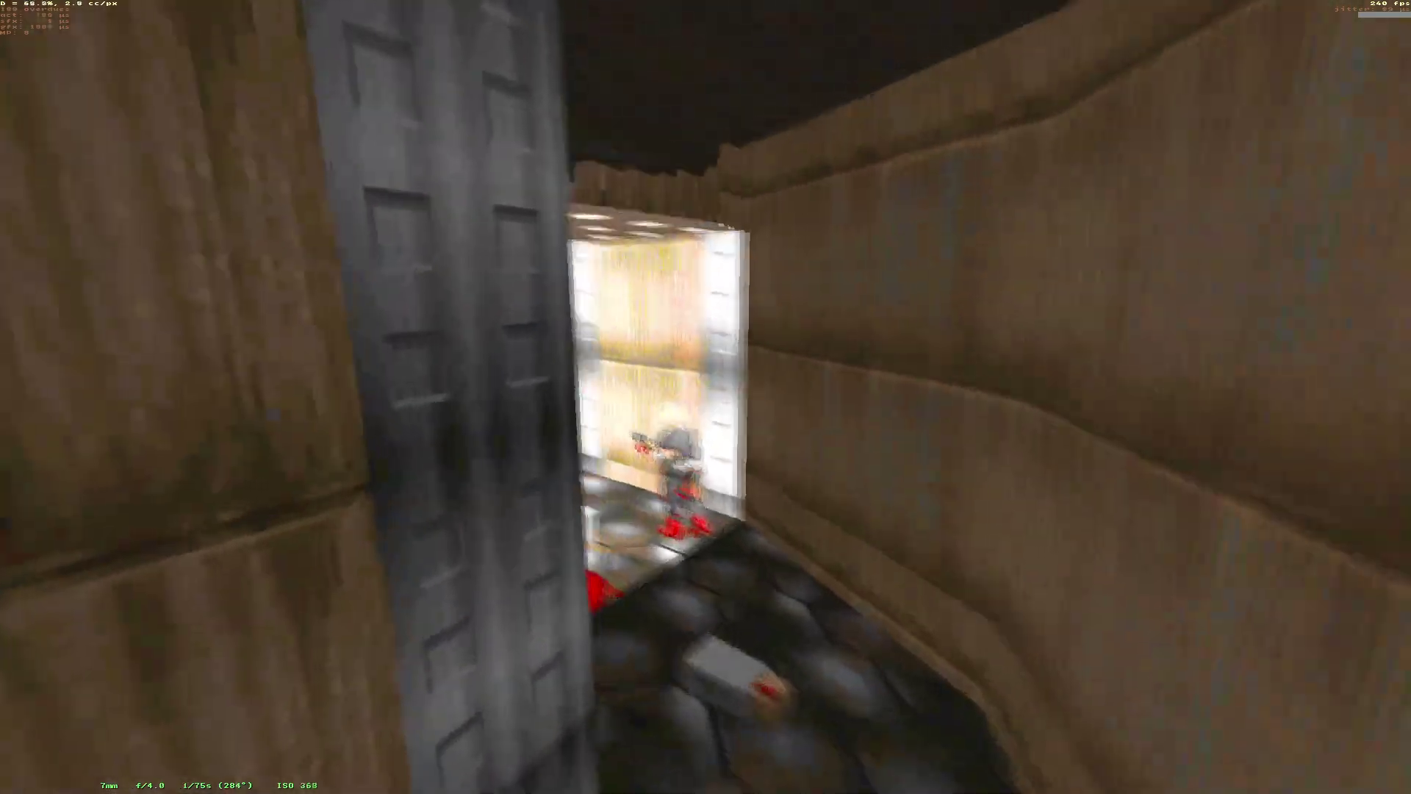
pyautogui.press('w')
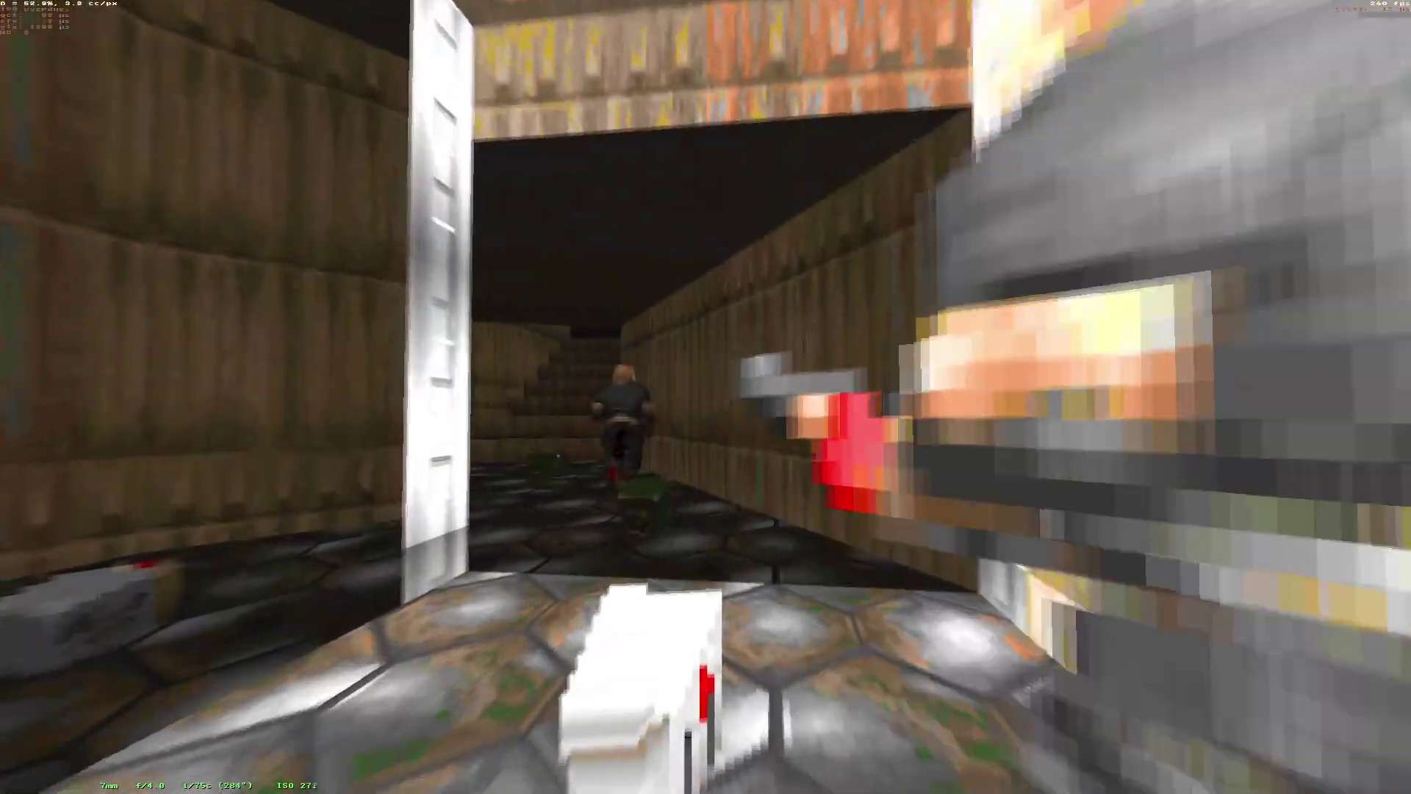
pyautogui.press('Up')
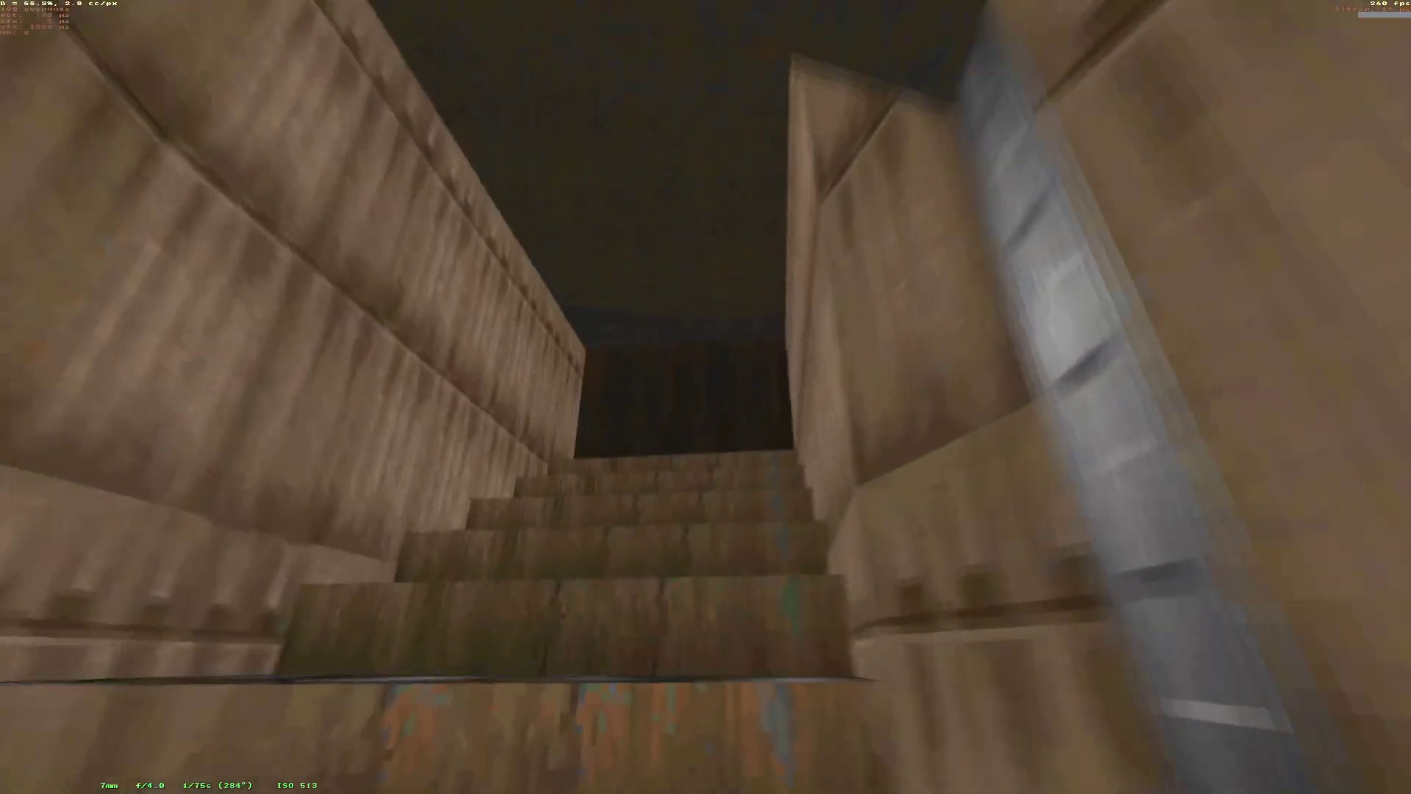
pyautogui.press('w')
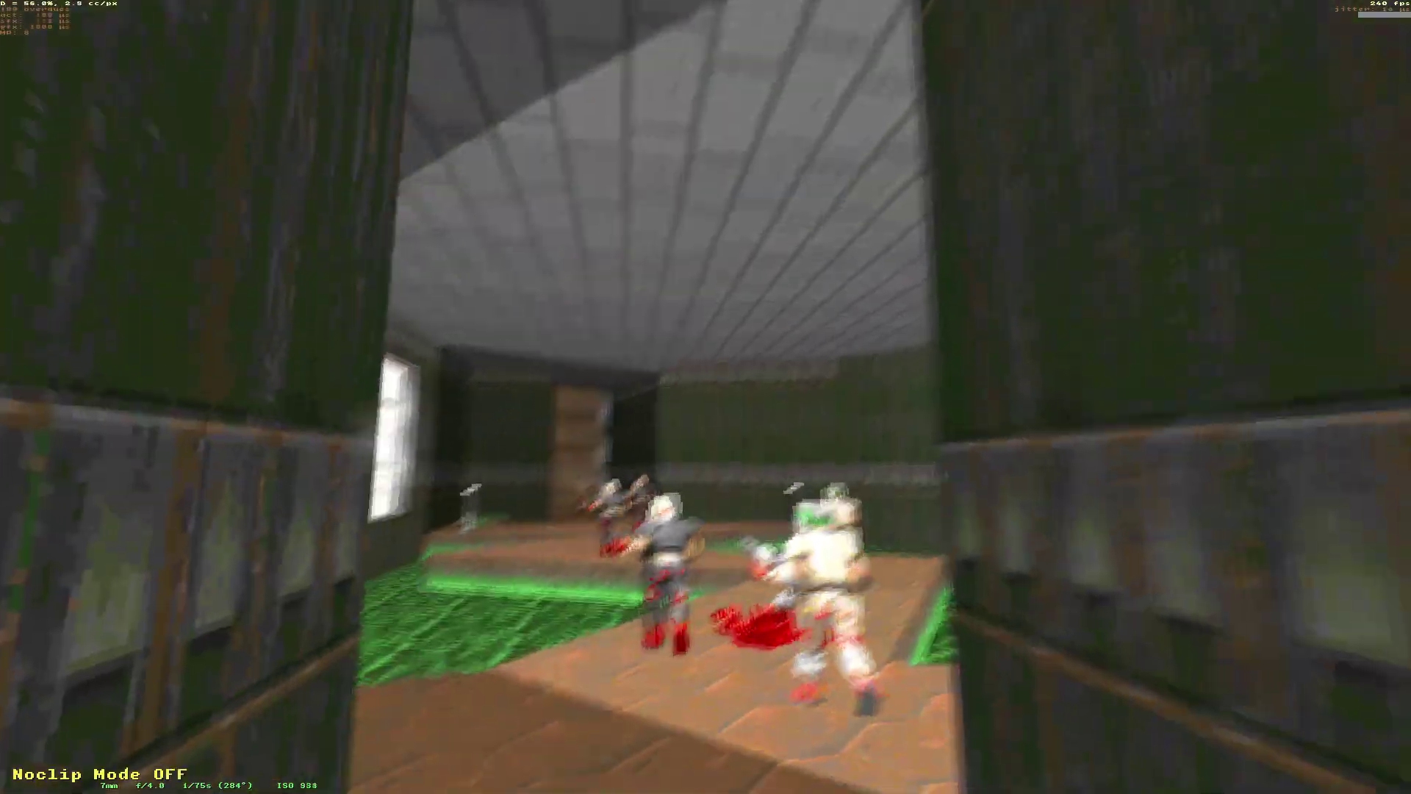
# Walk the slime room's walkway and look into the side corridor to survey walls suitable for a portal.
pyautogui.press('w')
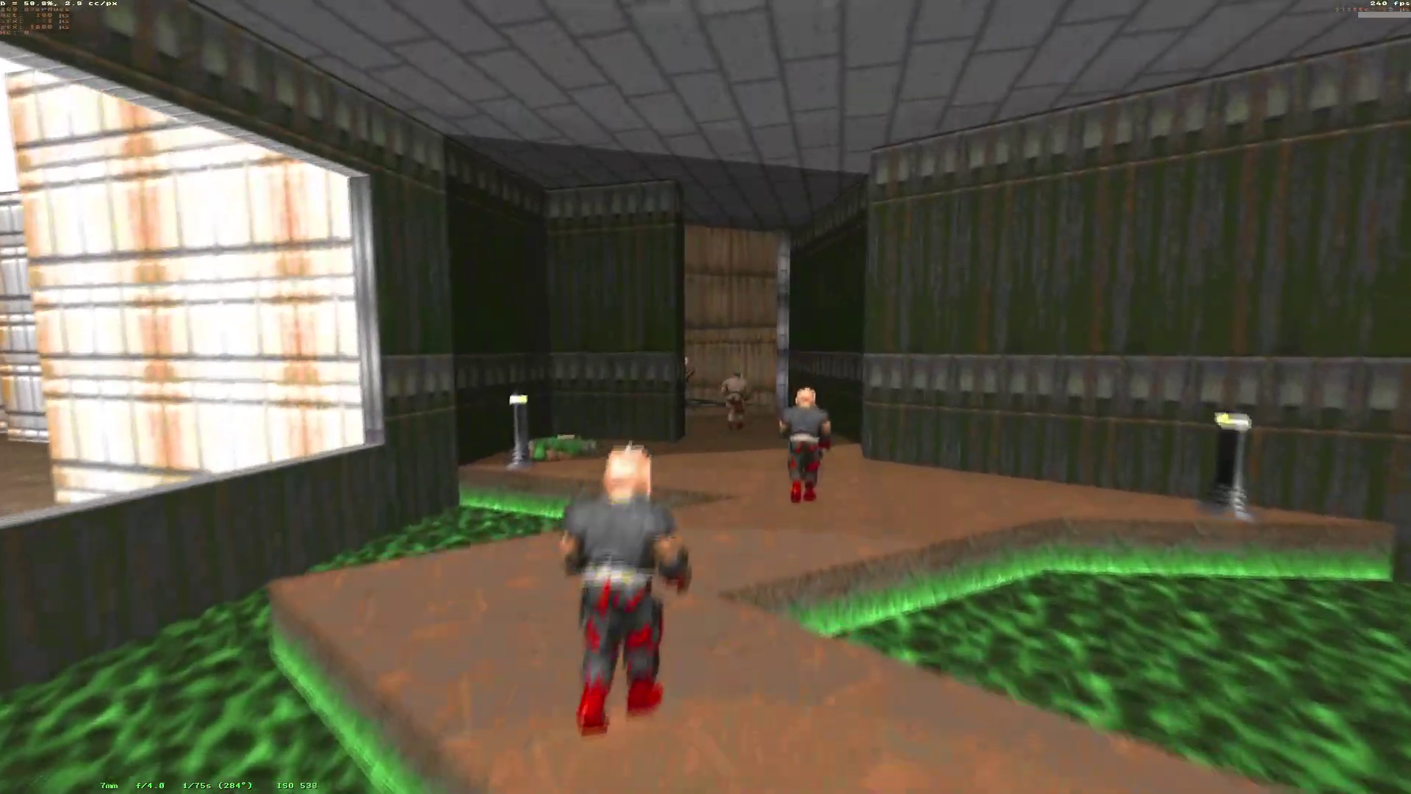
pyautogui.press('w')
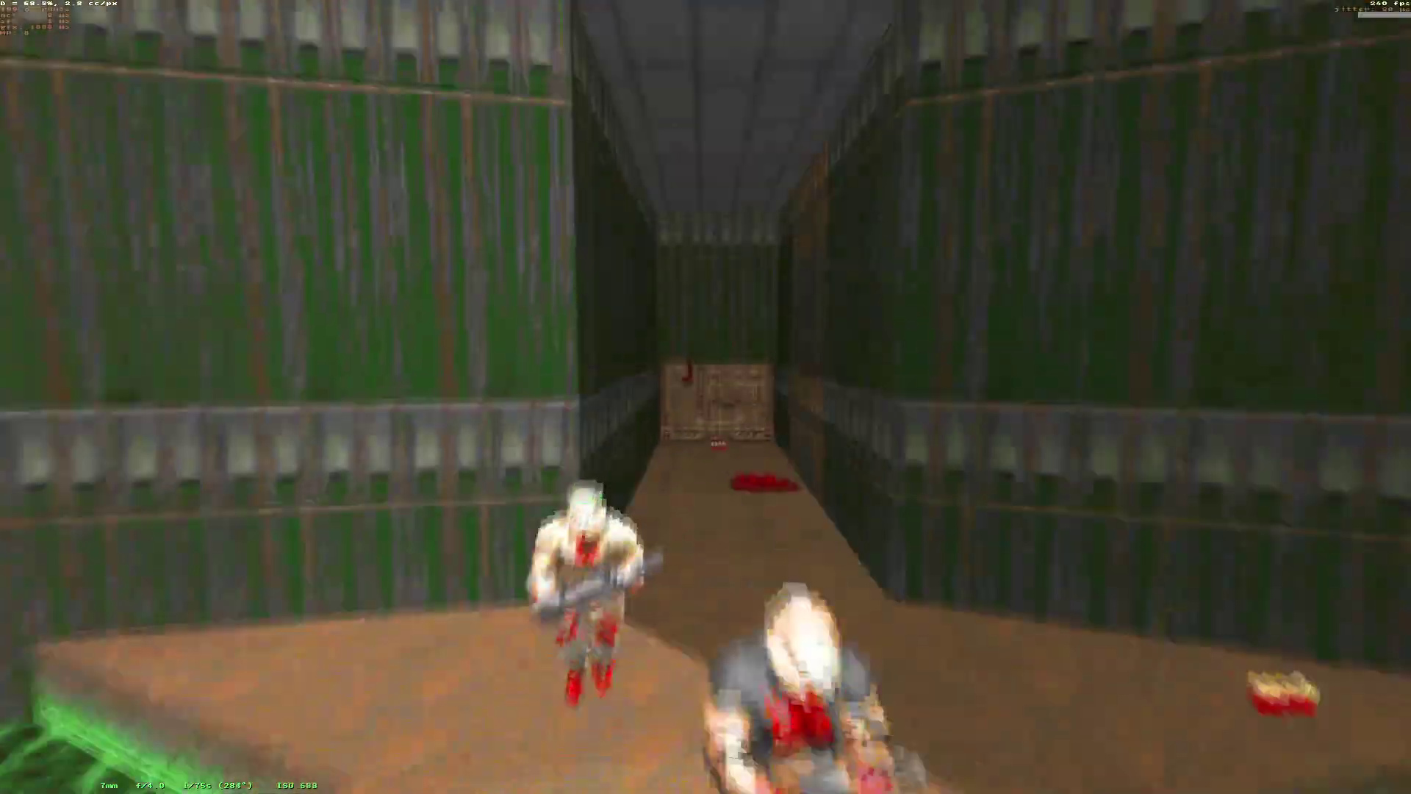
pyautogui.press('Up')
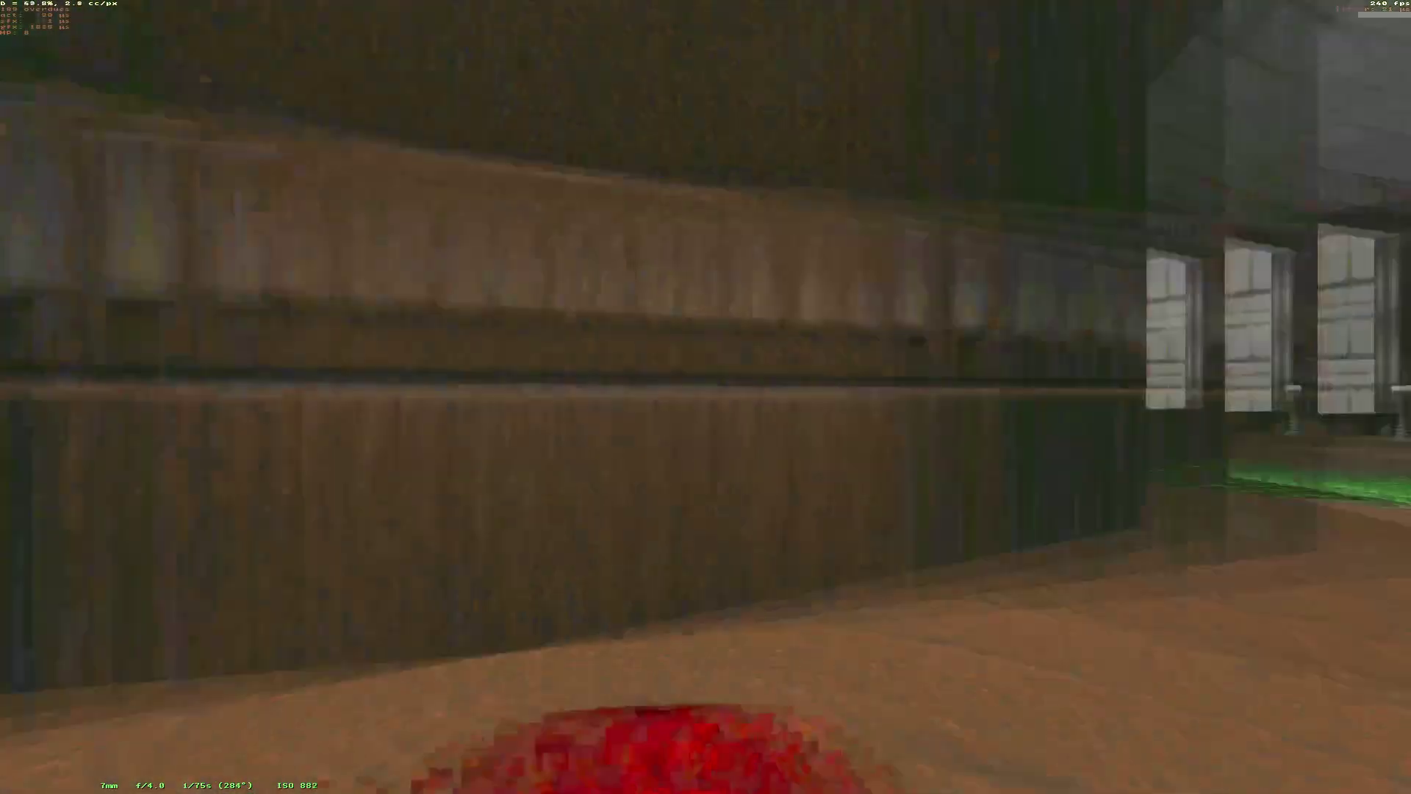
pyautogui.press('Right')
pyautogui.press('w')
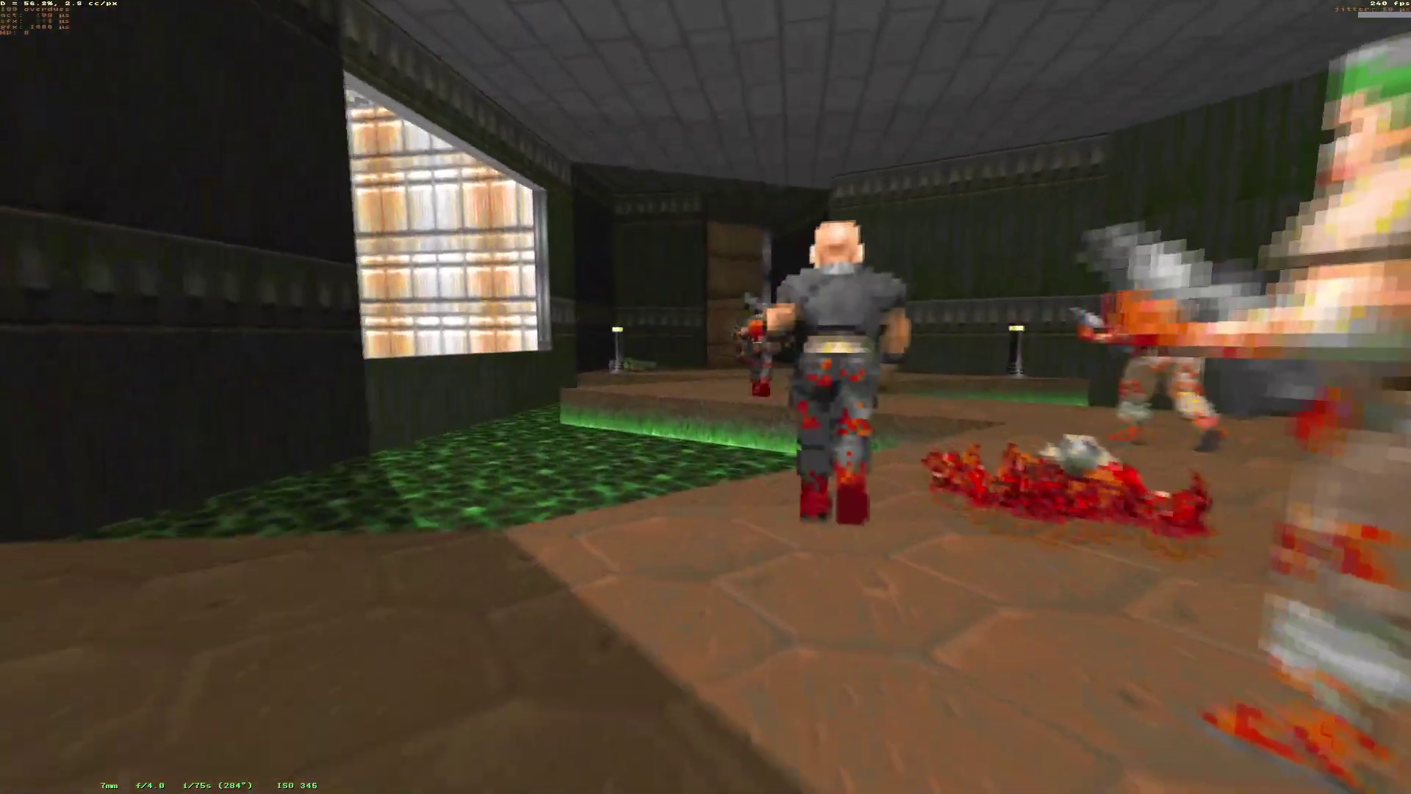
pyautogui.press('w')
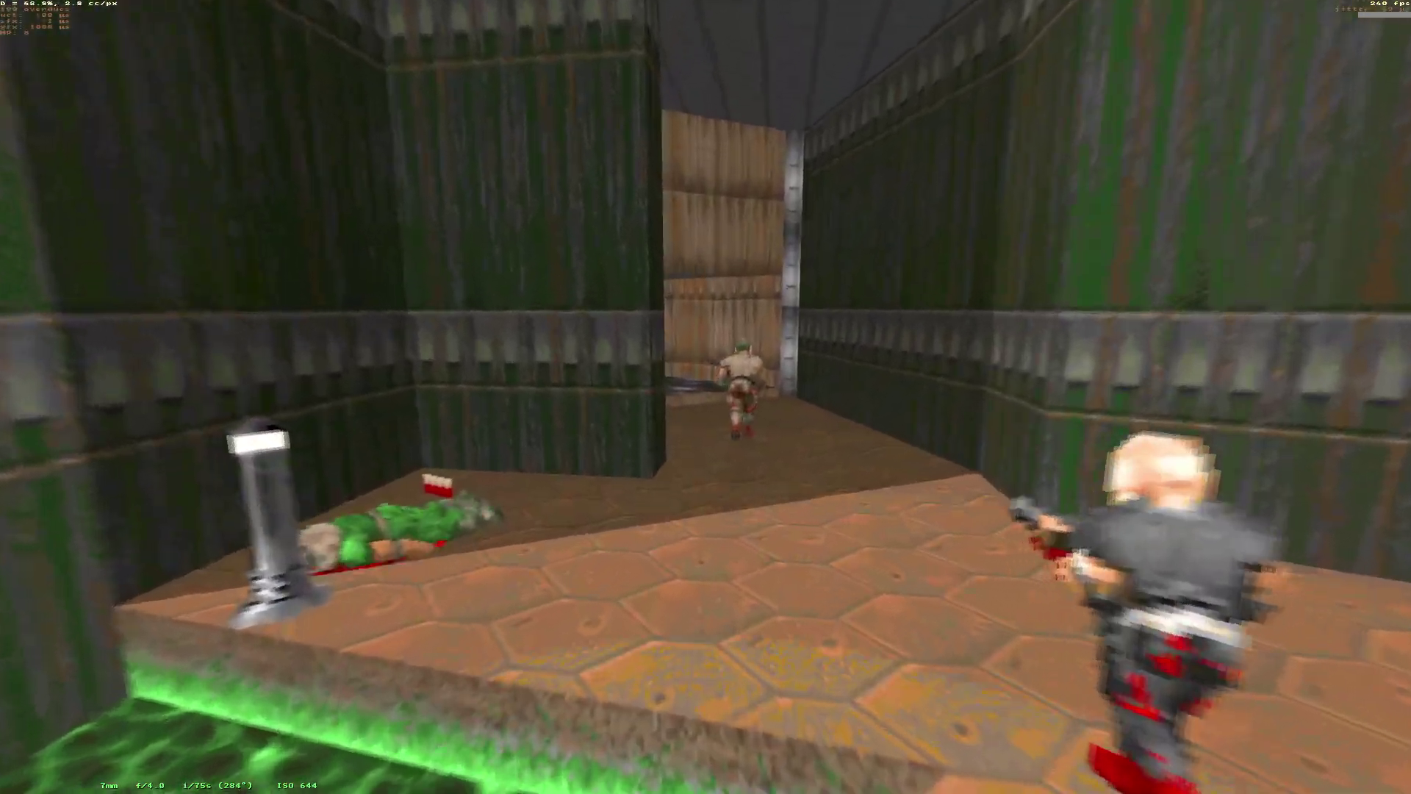
# Go through the passage with the blue potions into the computer room and follow its white console ledge to inspect the walls.
pyautogui.press('Left')
pyautogui.press('Up')
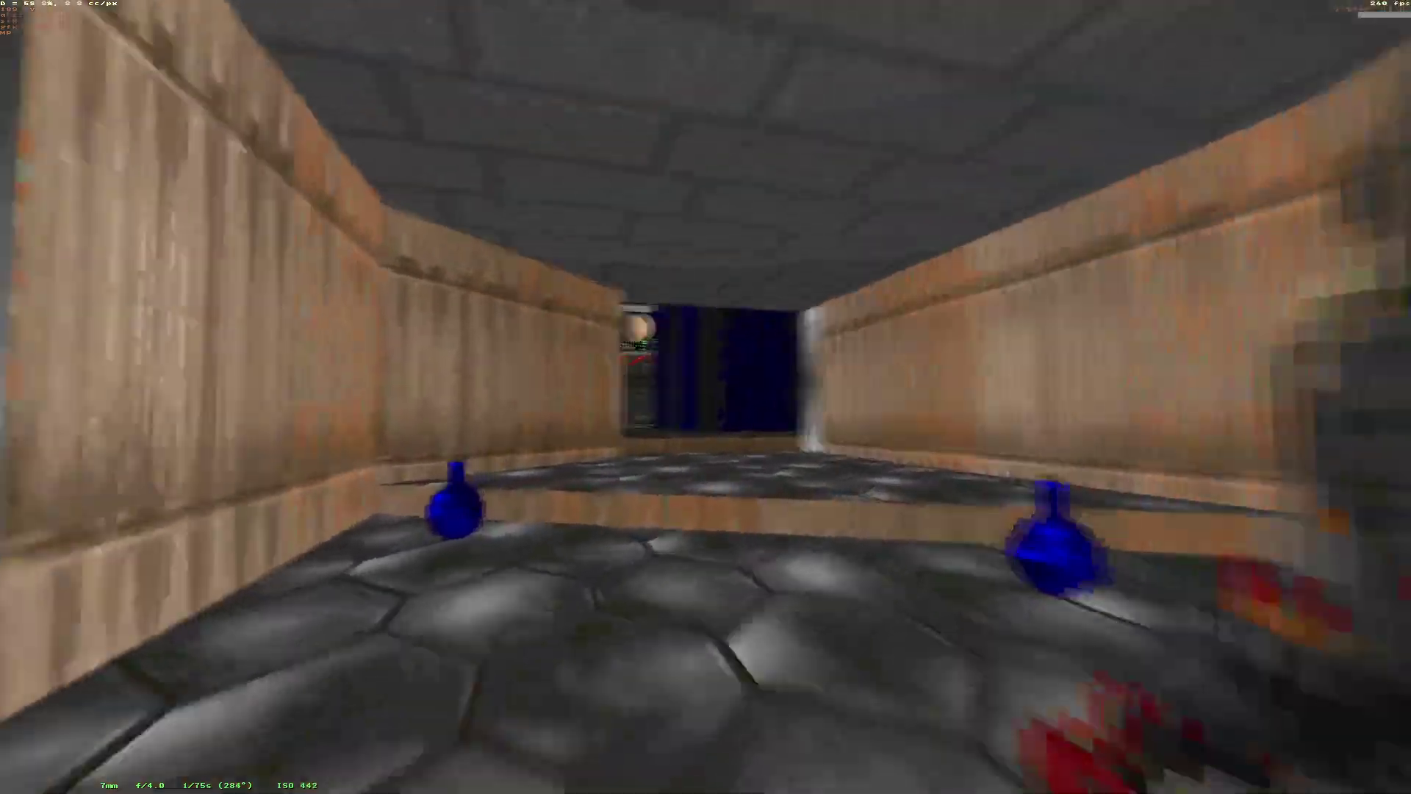
pyautogui.press('Up')
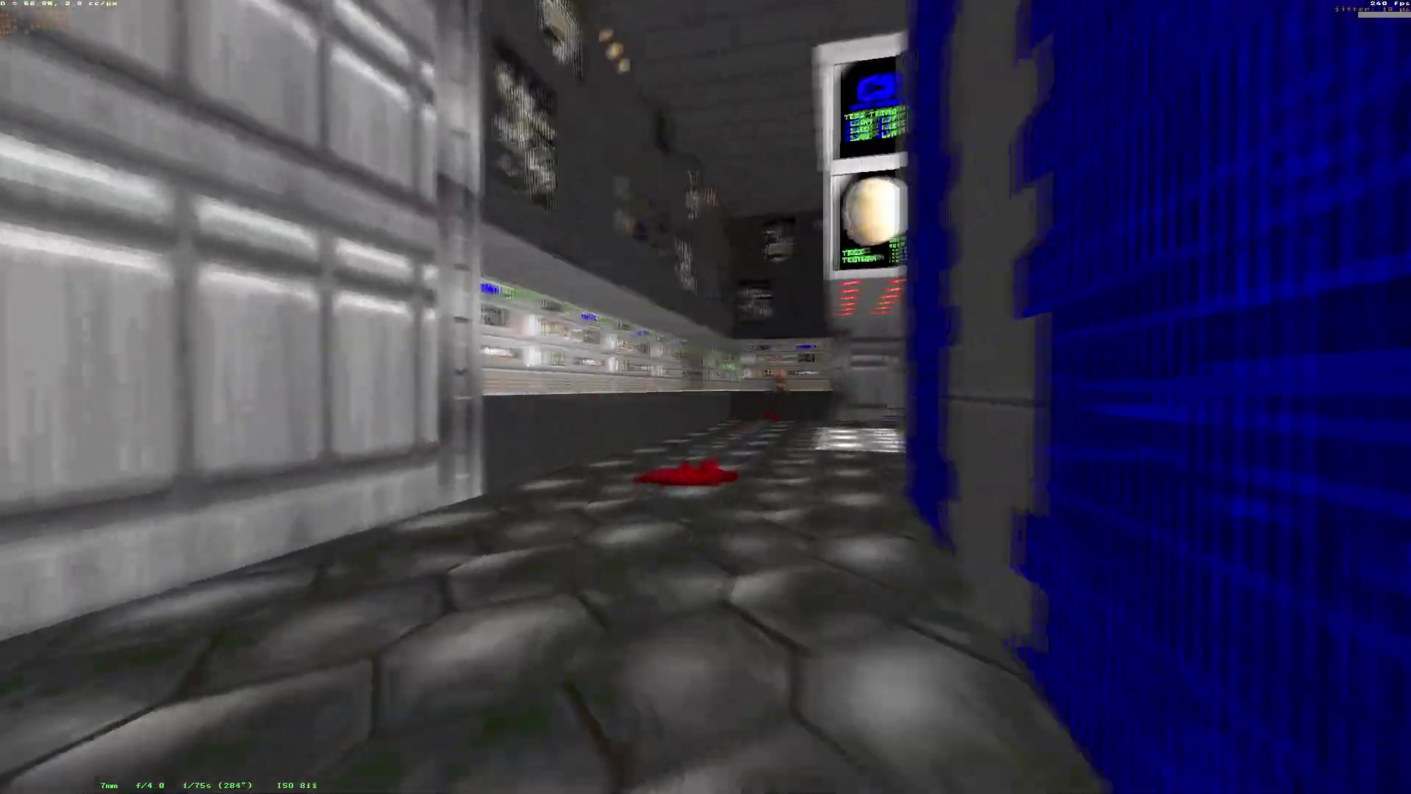
pyautogui.press('w')
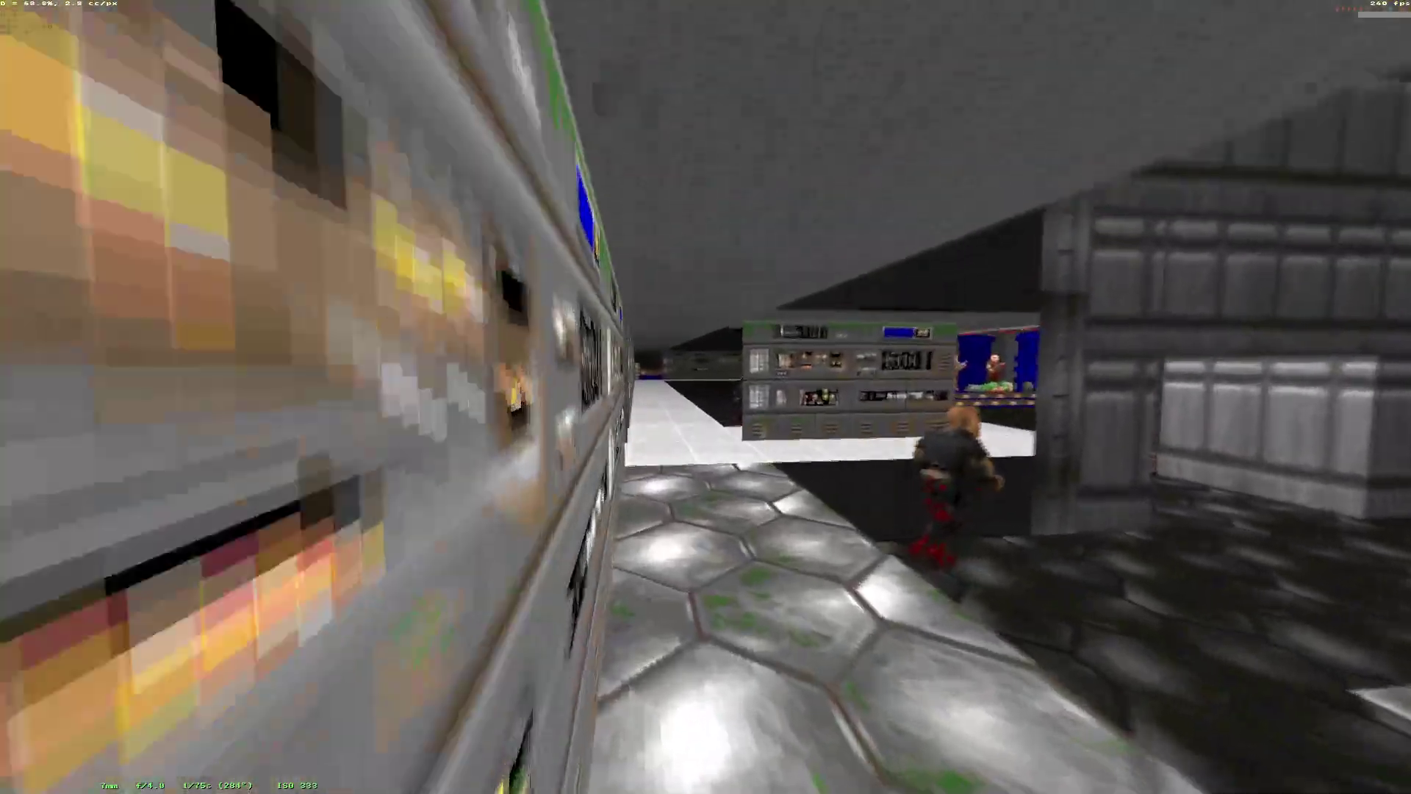
pyautogui.press('Up')
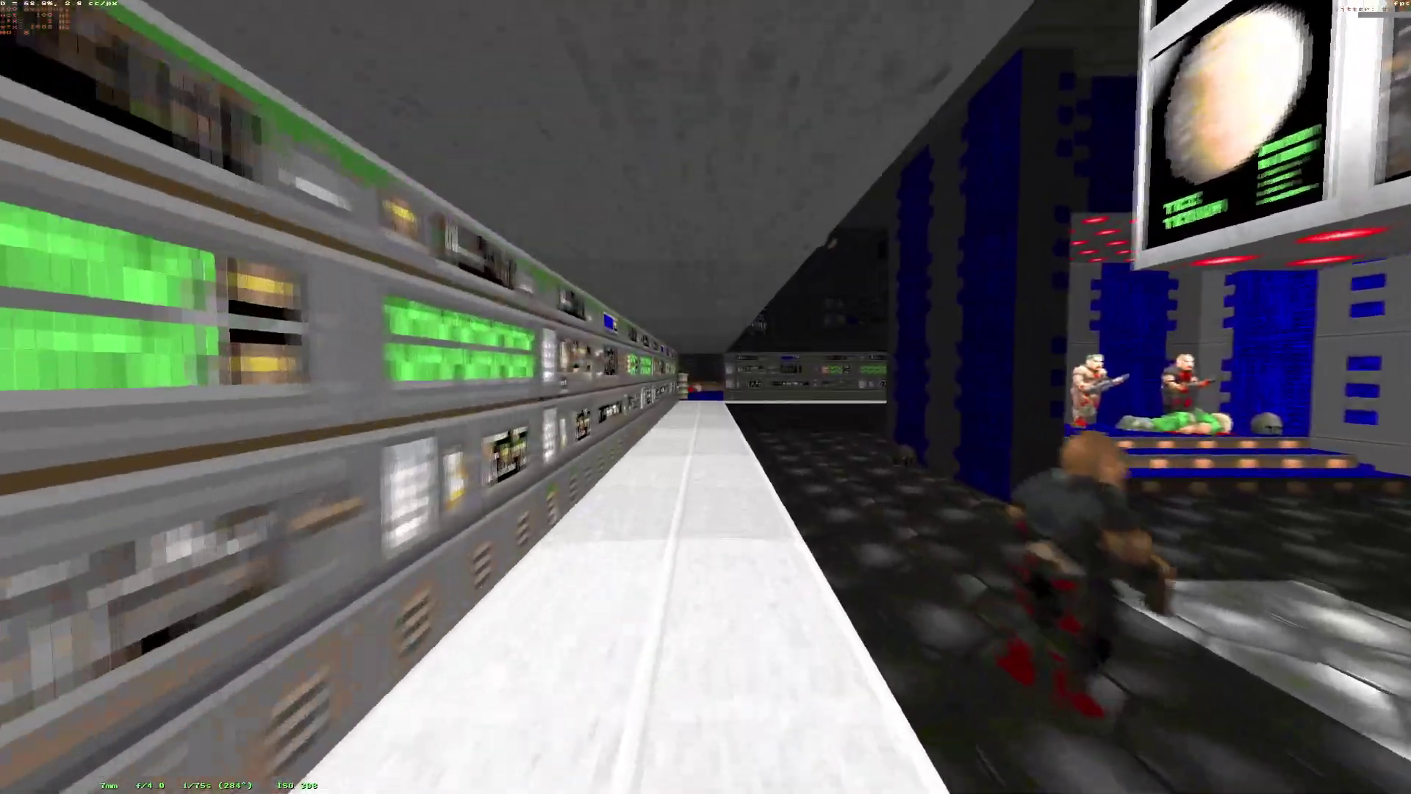
pyautogui.press('Up')
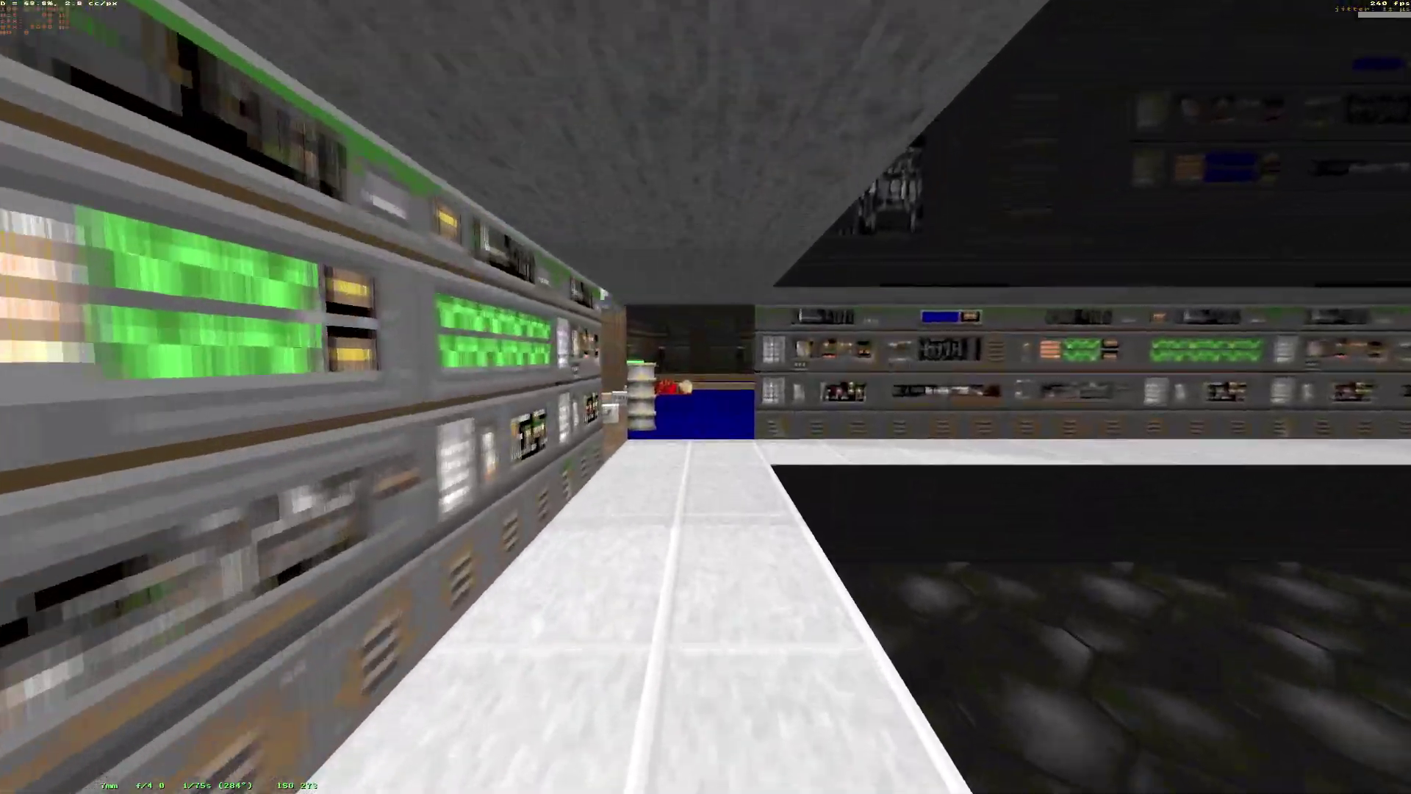
pyautogui.press('Up')
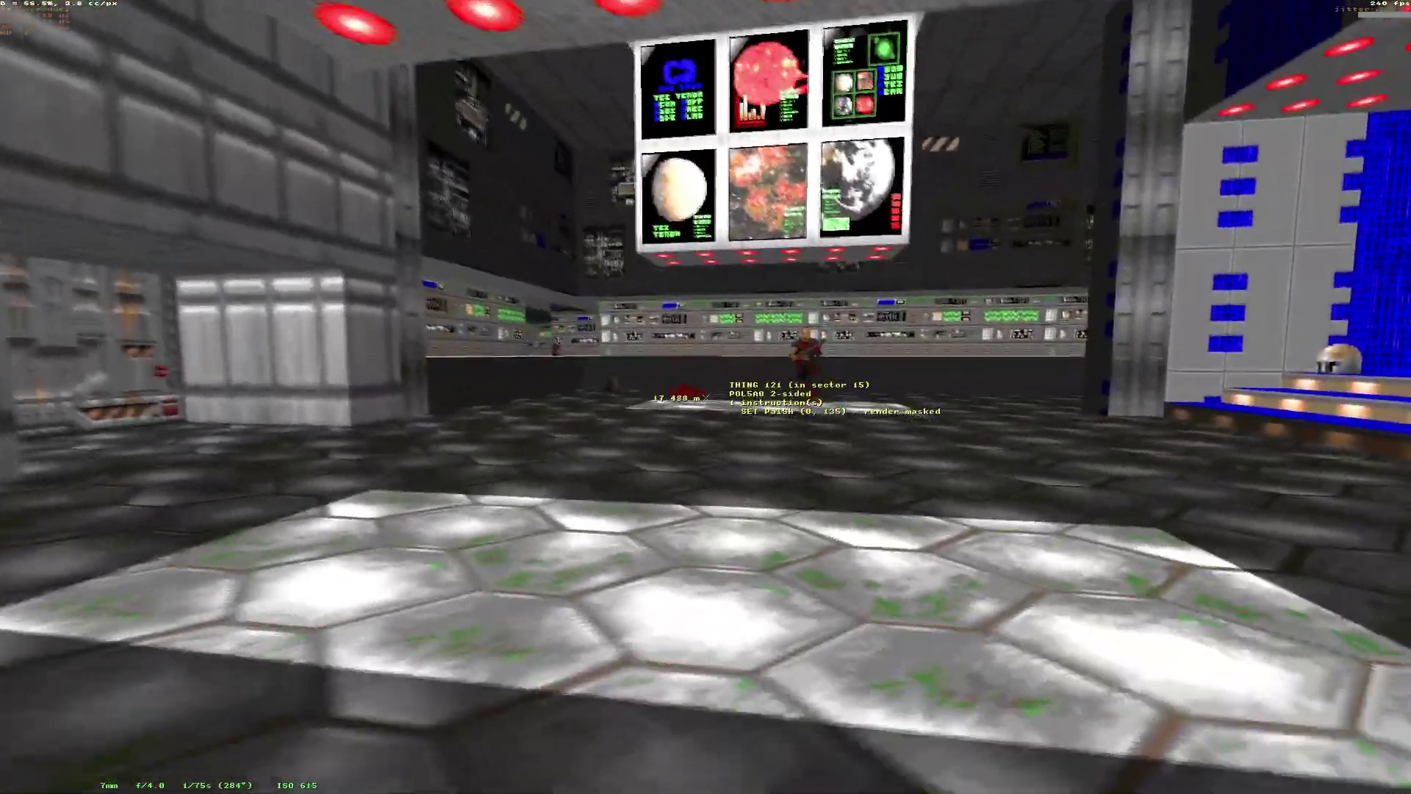
# Union the blue alcove's back wall with the wall above the computer room's console, picking the second wall on the map.
pyautogui.press('e')
pyautogui.press('e')
pyautogui.press('Tab')
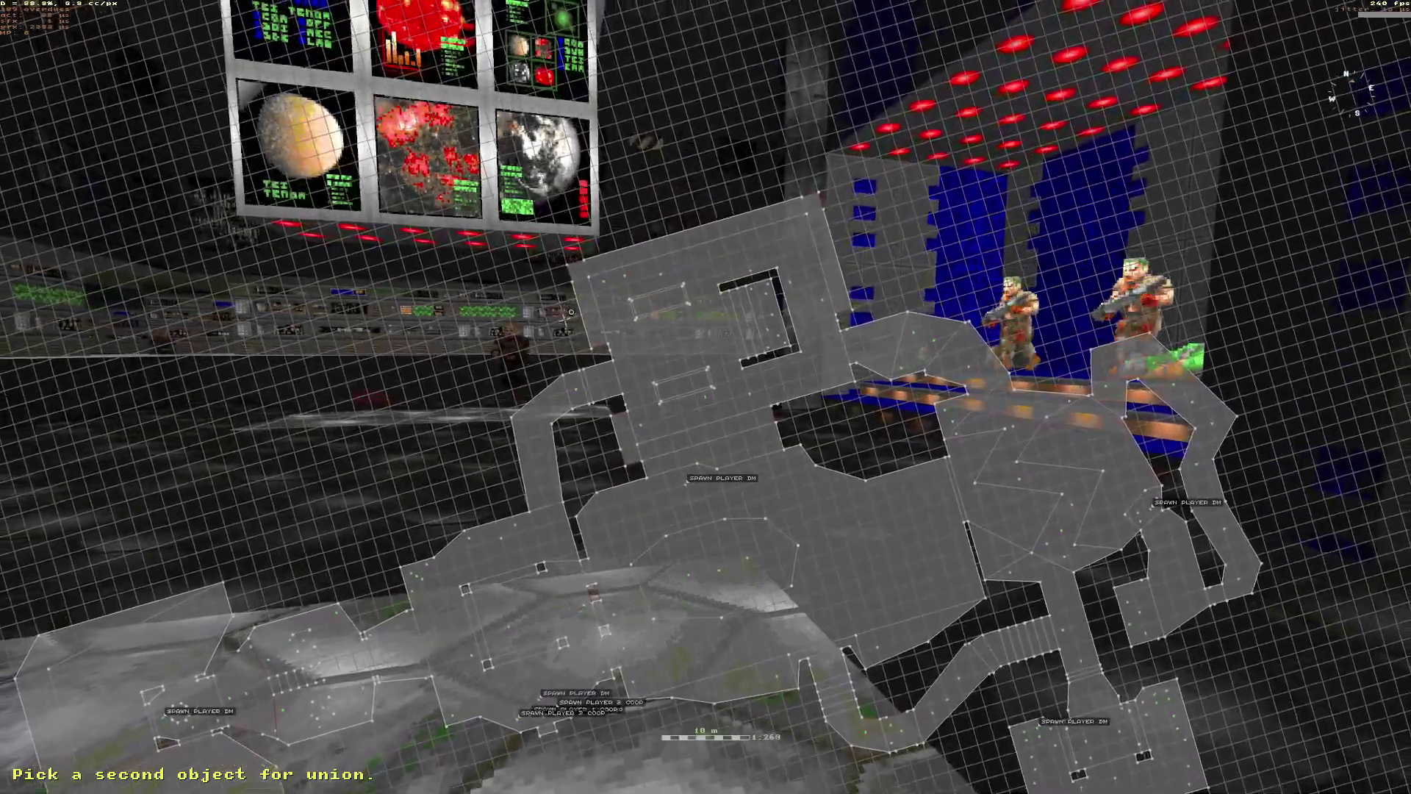
pyautogui.click(616, 303)
pyautogui.press('Tab')
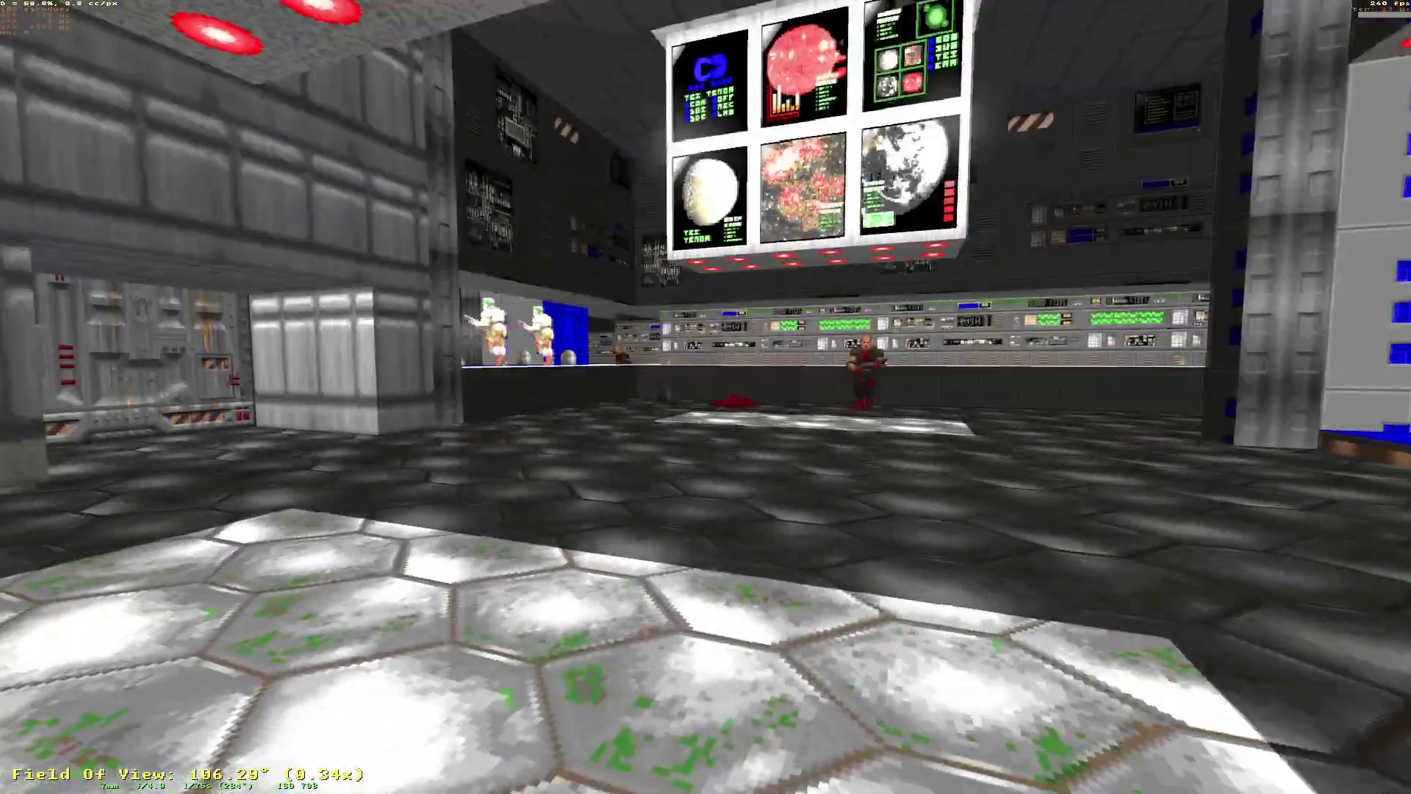
pyautogui.scroll(3, 705, 396)
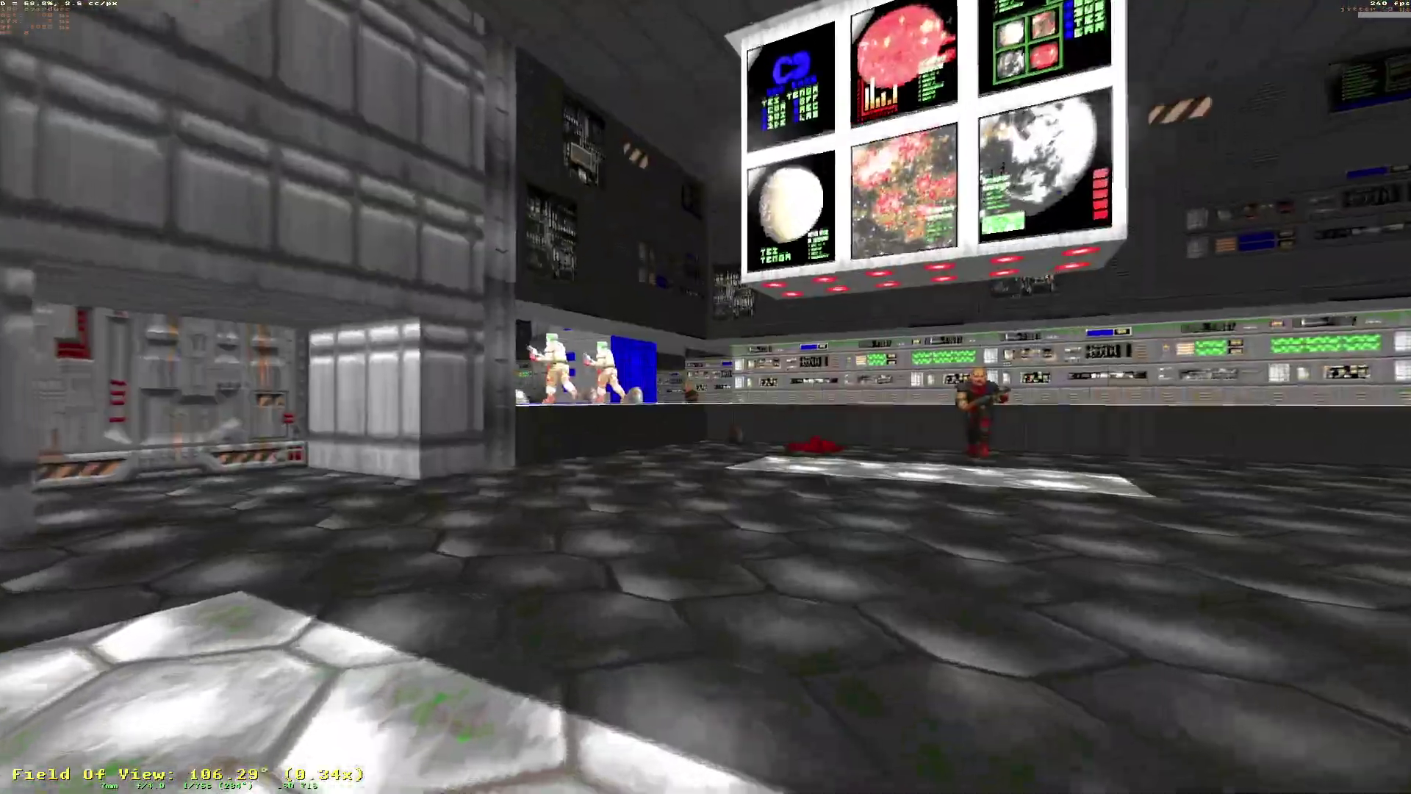
# Walk repeatedly through the blue alcove's portal to examine how the computer room loops into itself.
pyautogui.press('w')
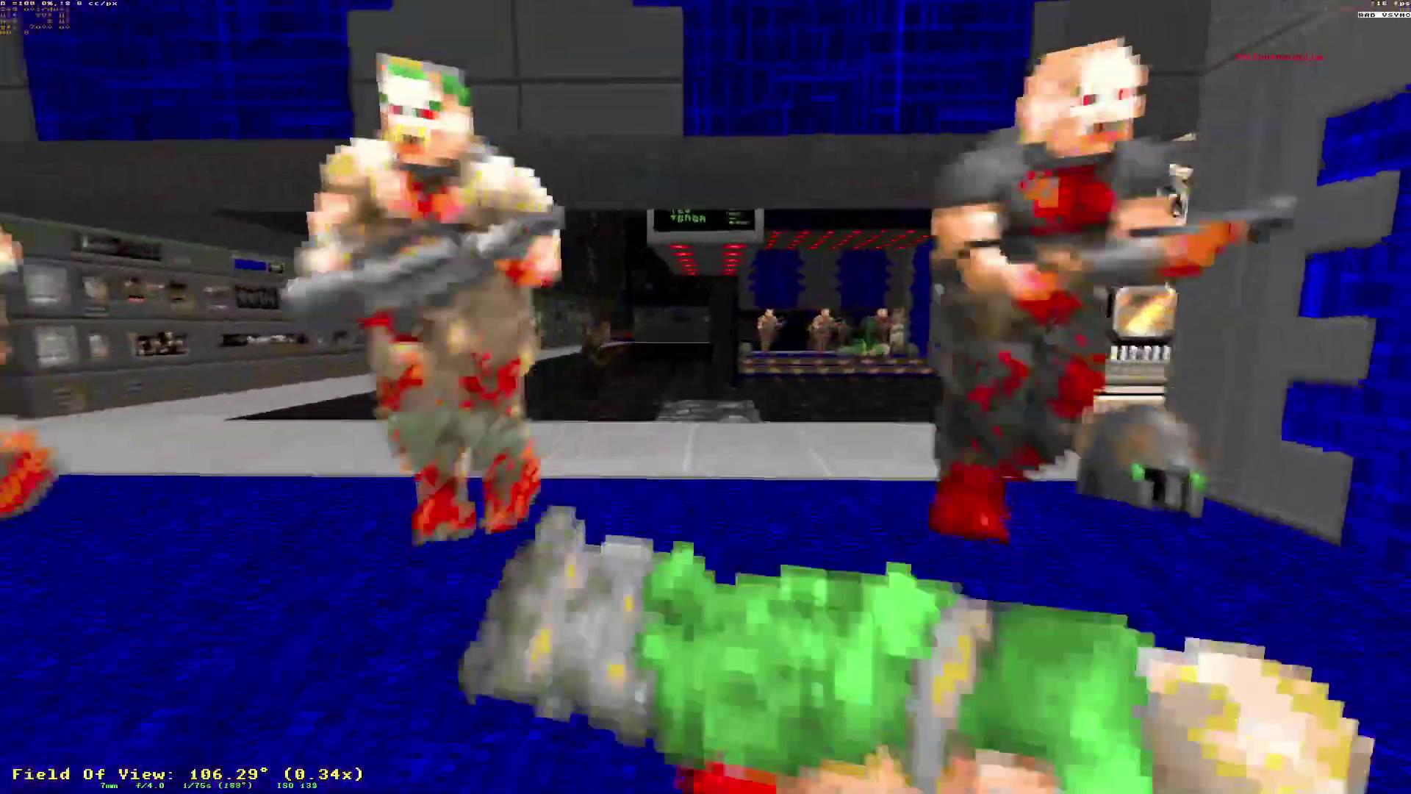
pyautogui.press('w')
pyautogui.press('w')
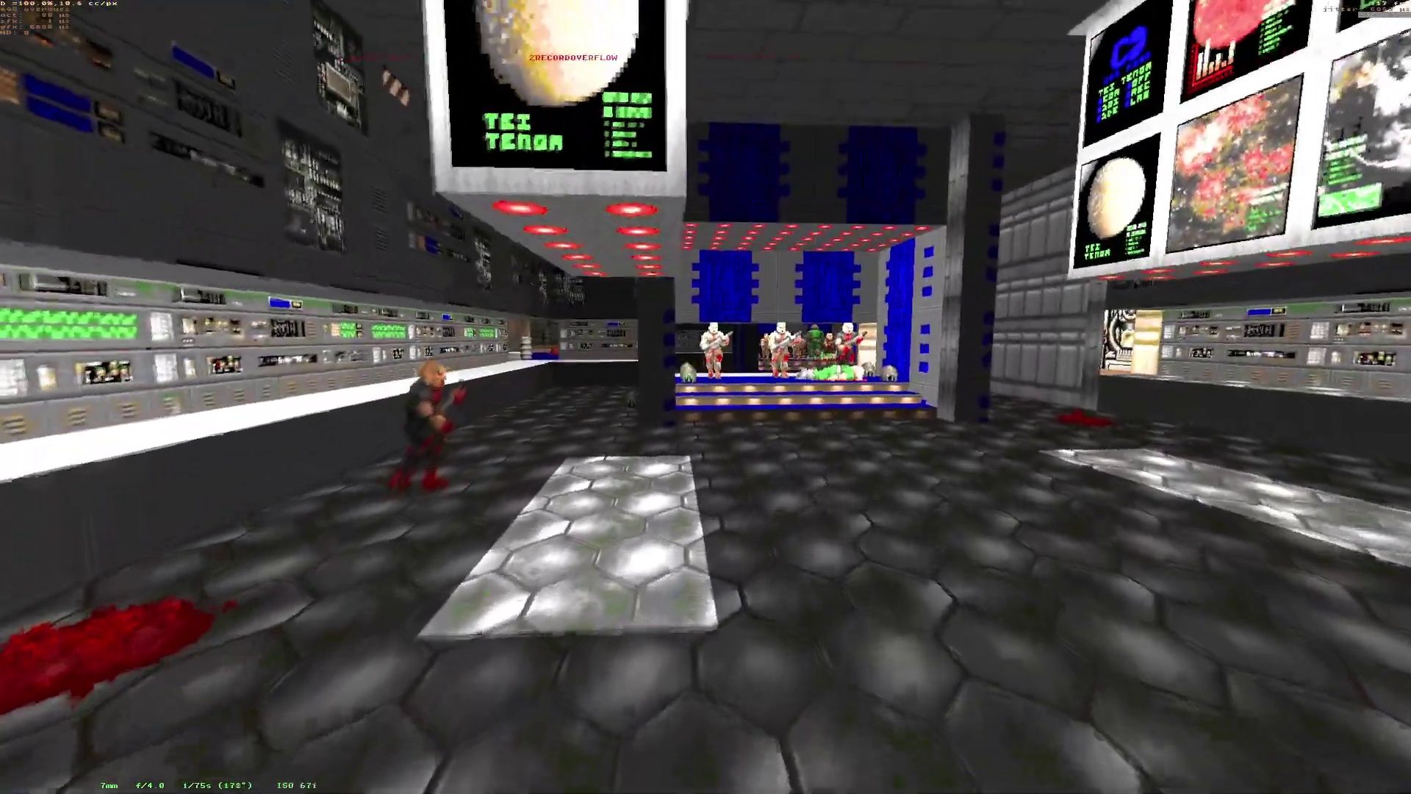
pyautogui.press('w')
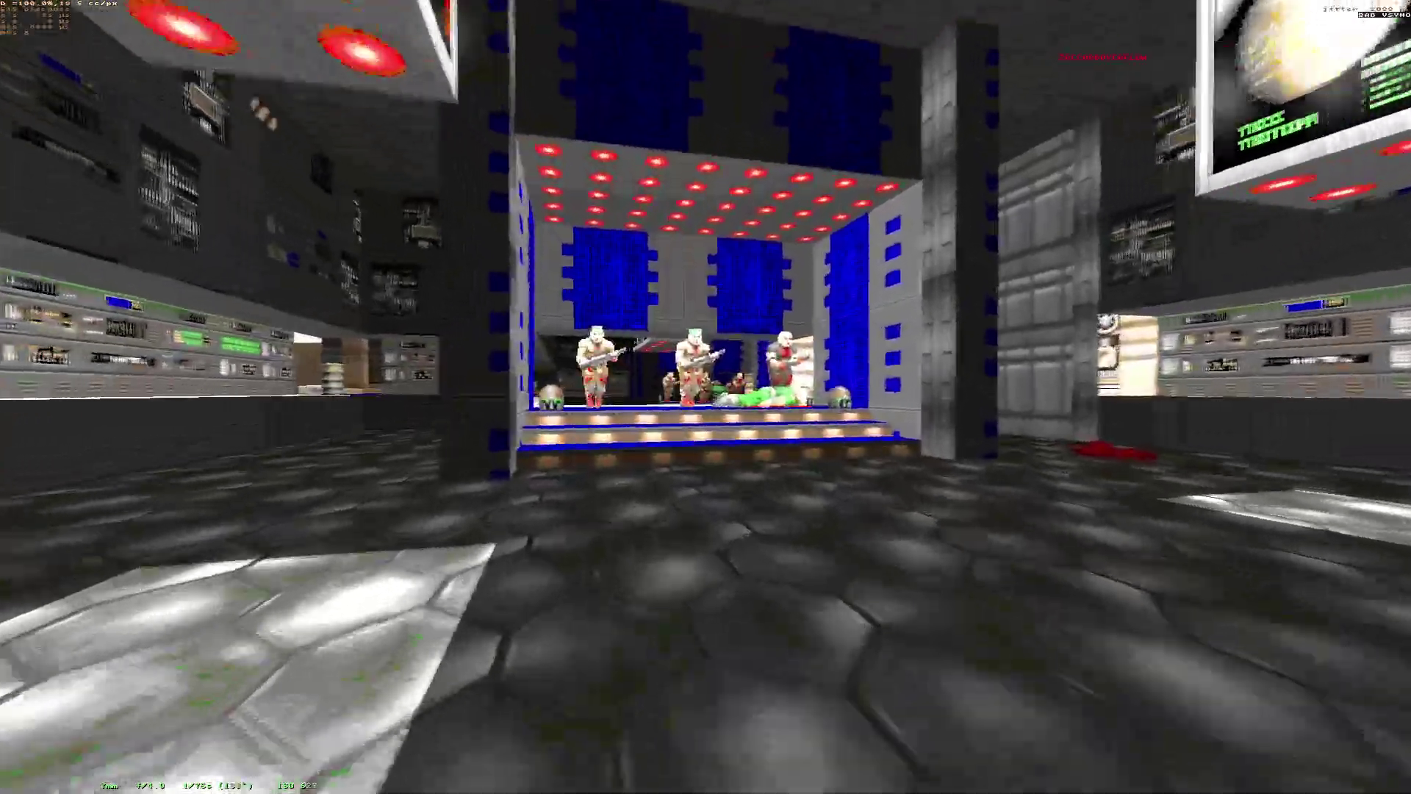
pyautogui.press('w')
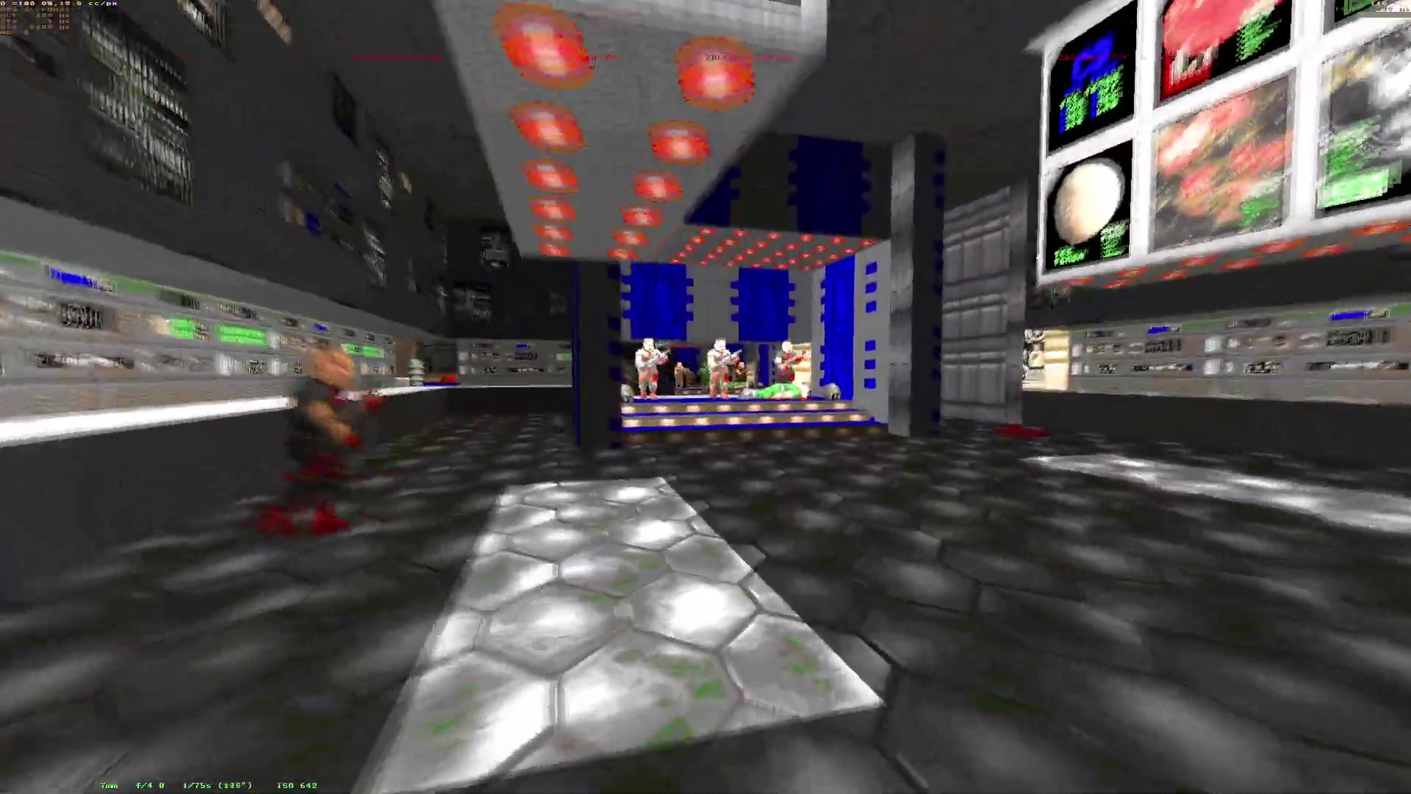
pyautogui.press('w')
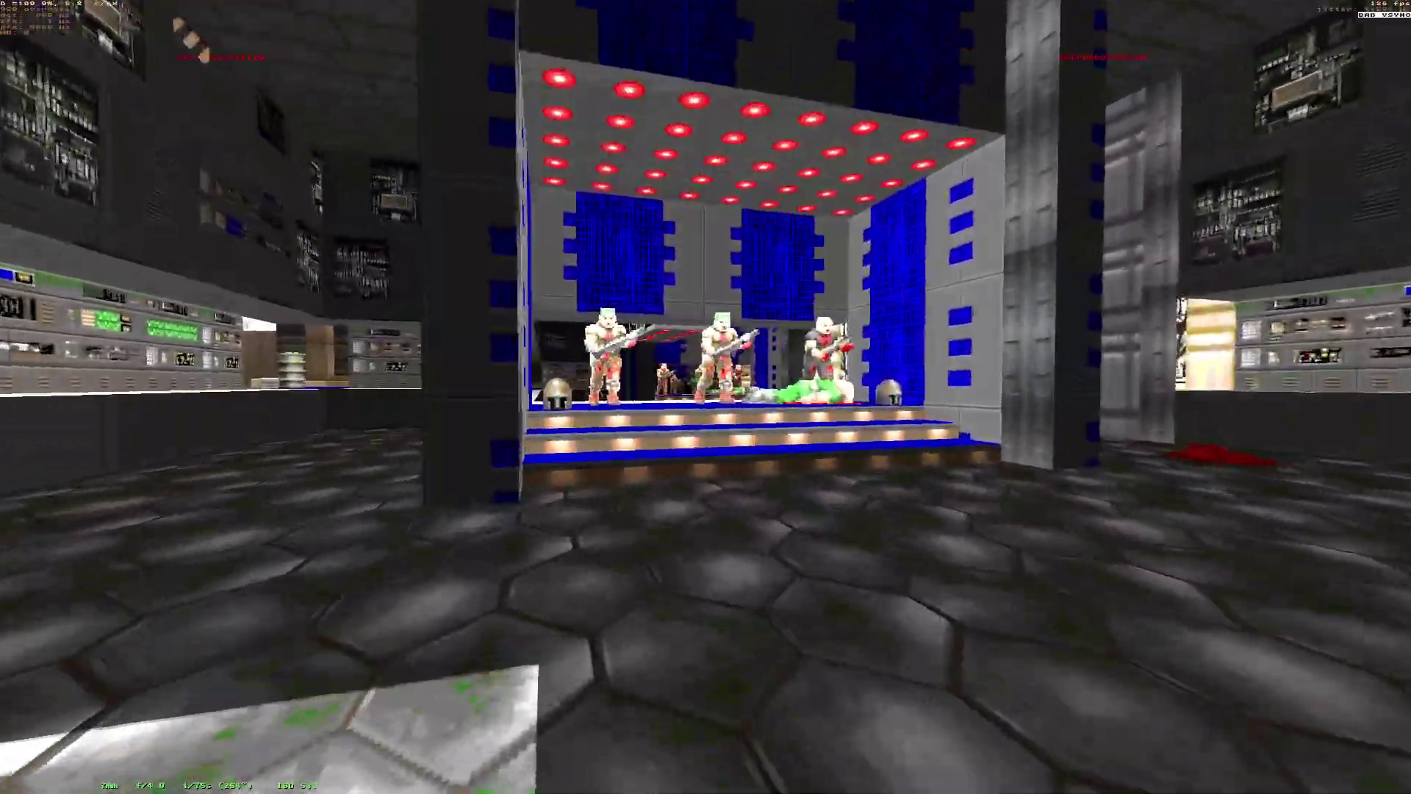
pyautogui.press('w')
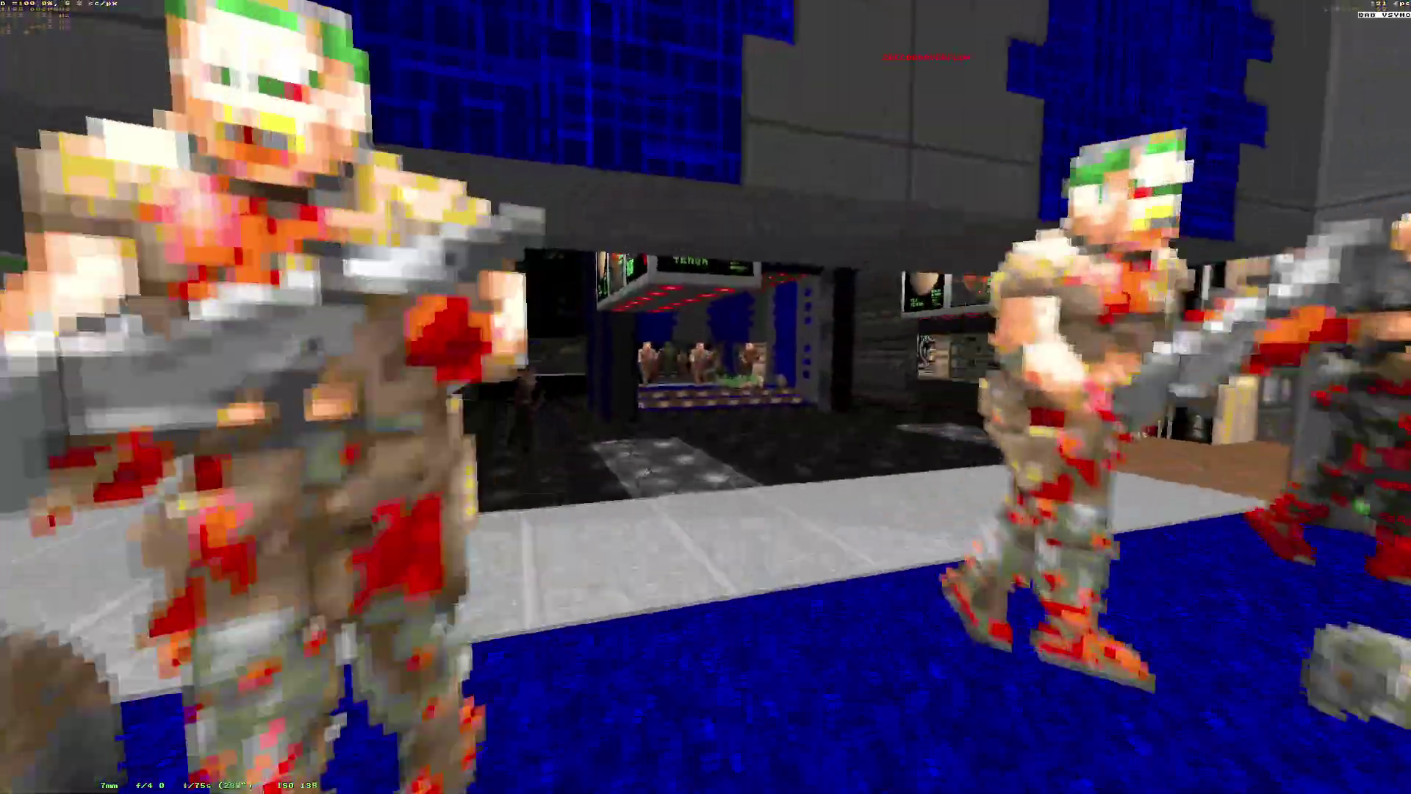
pyautogui.press('w')
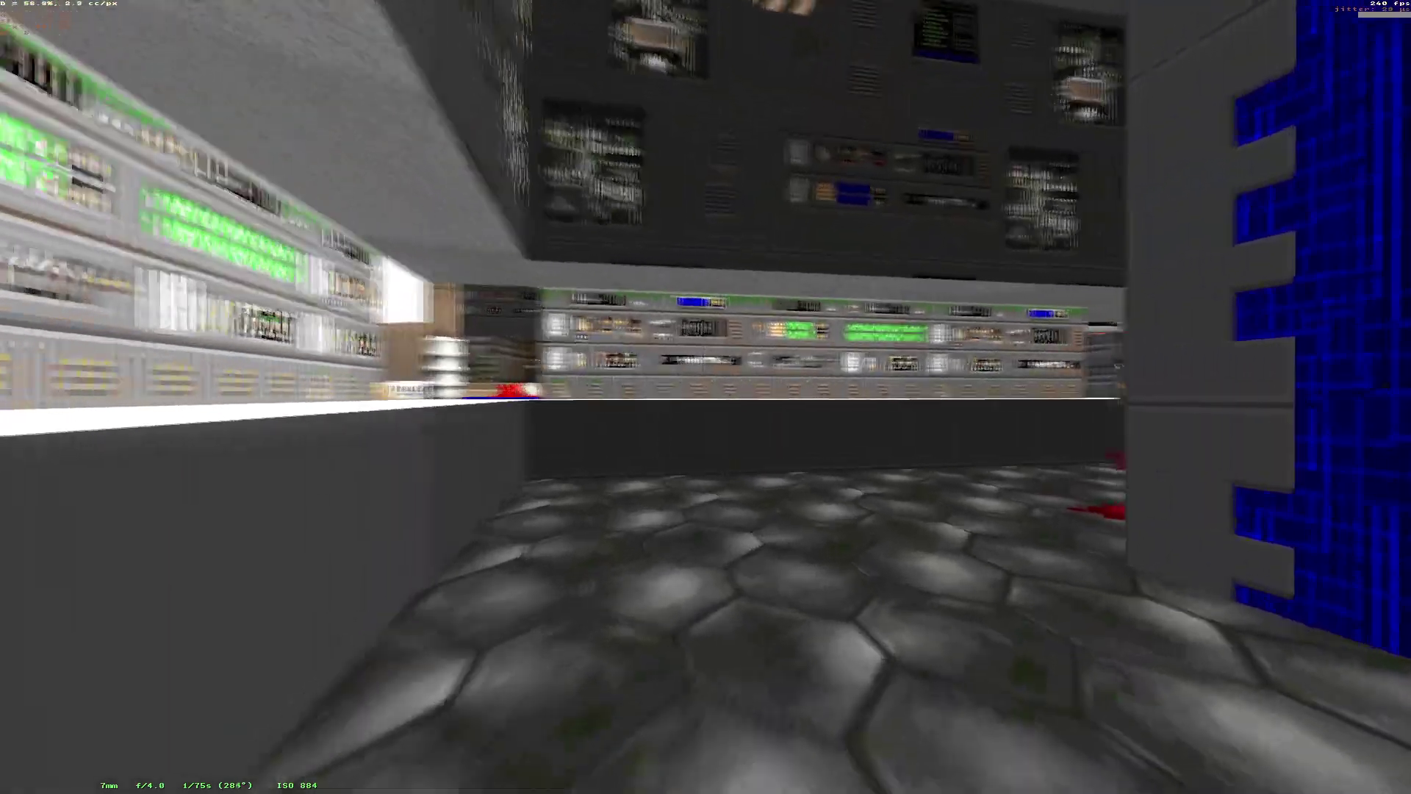
# Leave the computer room and return through the potion passage to the angled green wall in the slime room.
pyautogui.press('w')
pyautogui.press('w')
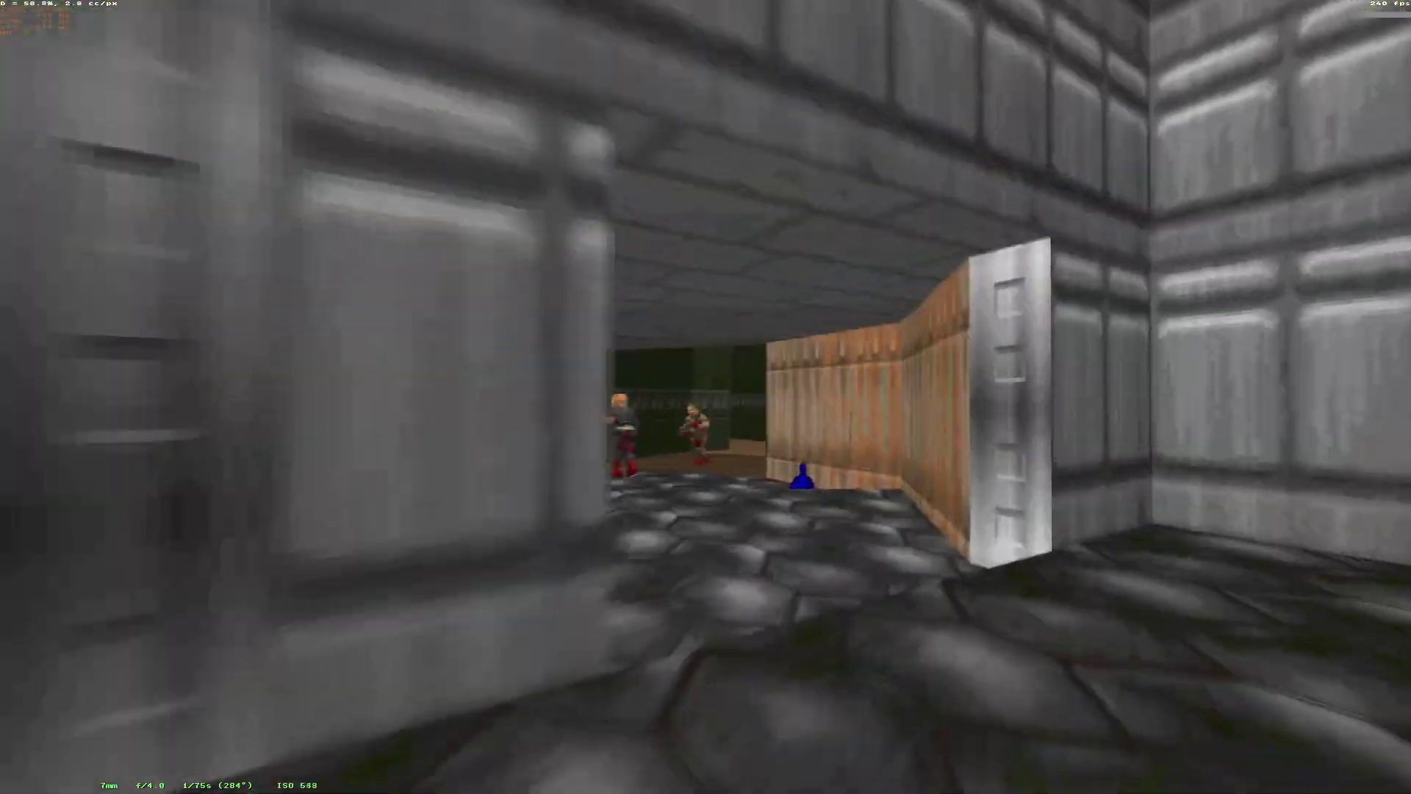
pyautogui.press('w')
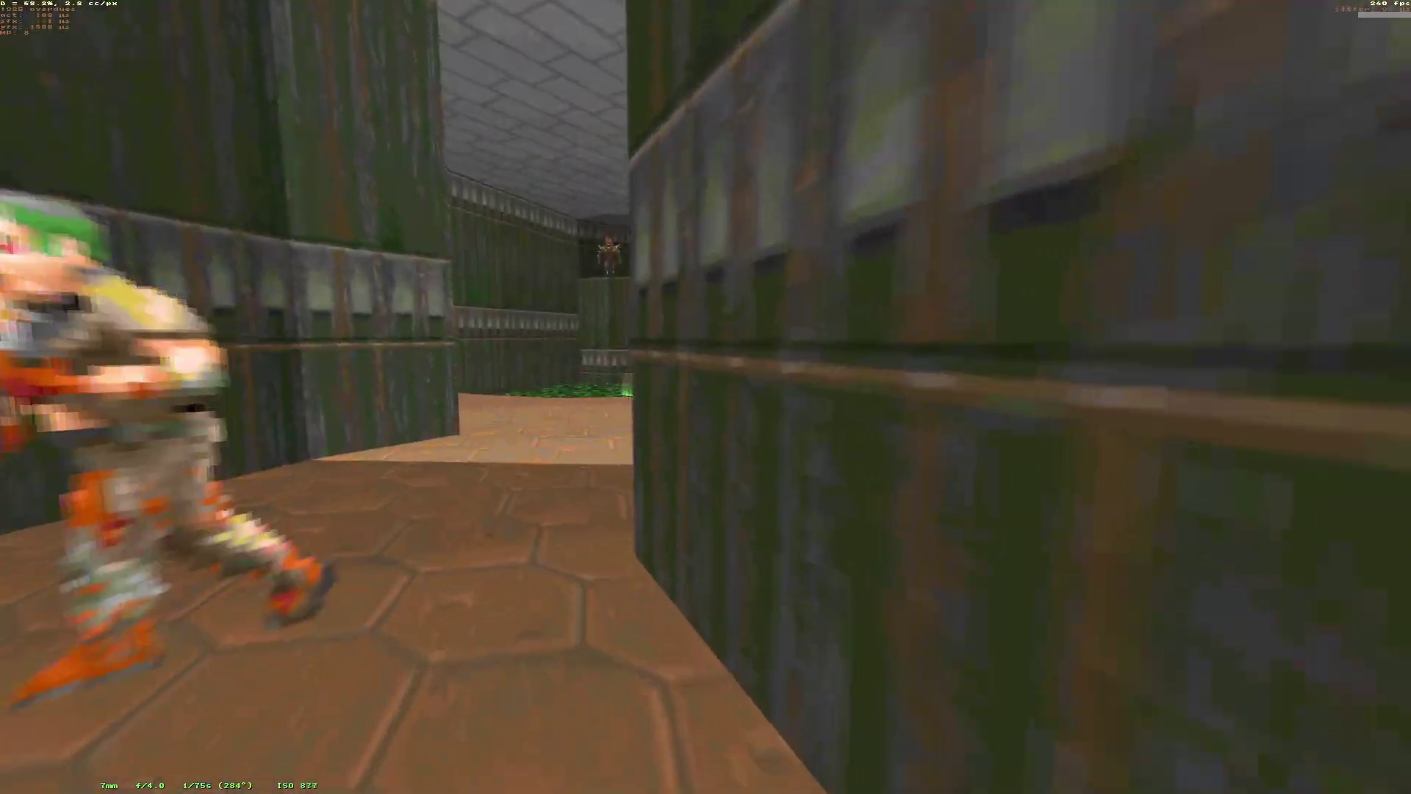
pyautogui.press('w')
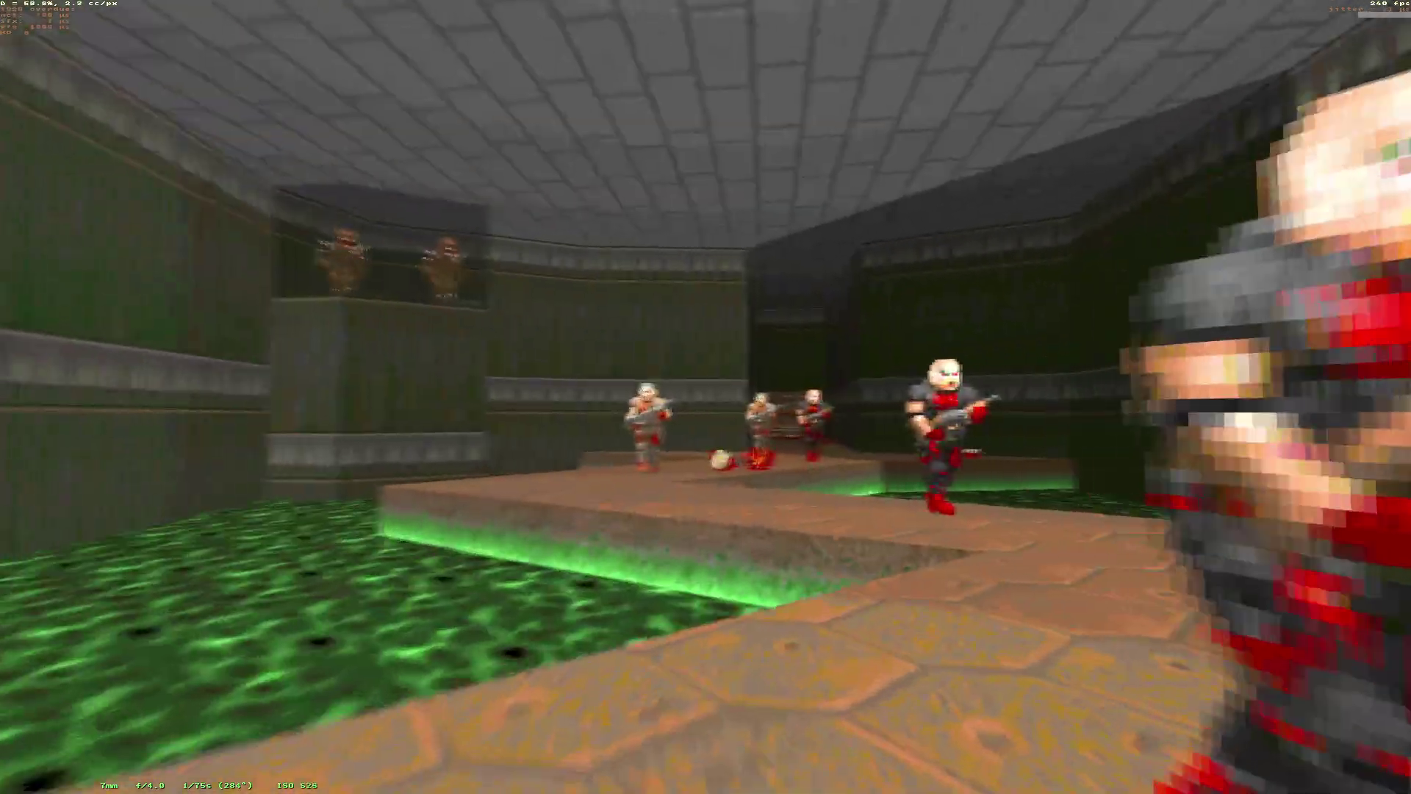
pyautogui.press('w')
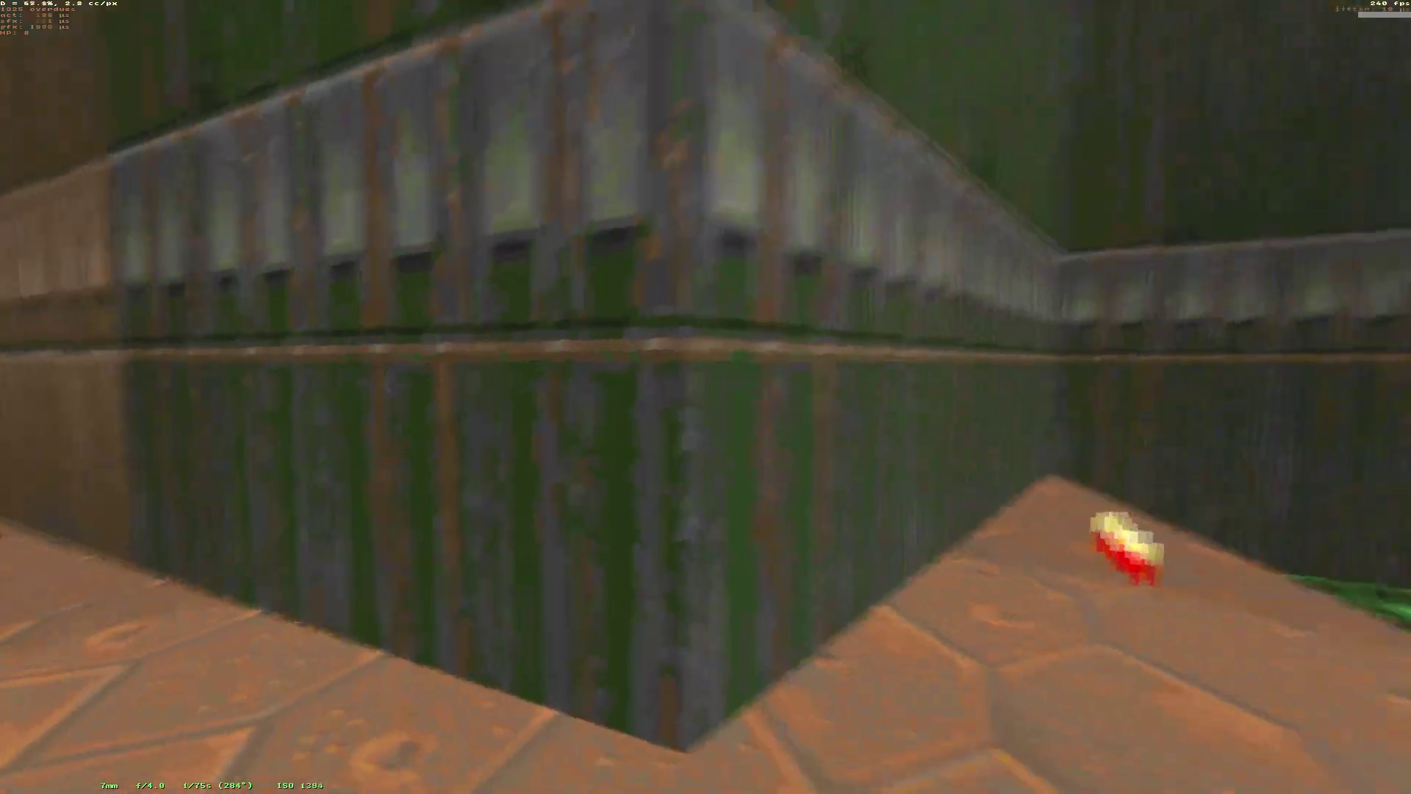
# Connect wall 9/14 of sector 56 in the slime room with a wall of the neighbouring corridor by union on the map.
pyautogui.press('Tab')
pyautogui.scroll(4, 690, 396)
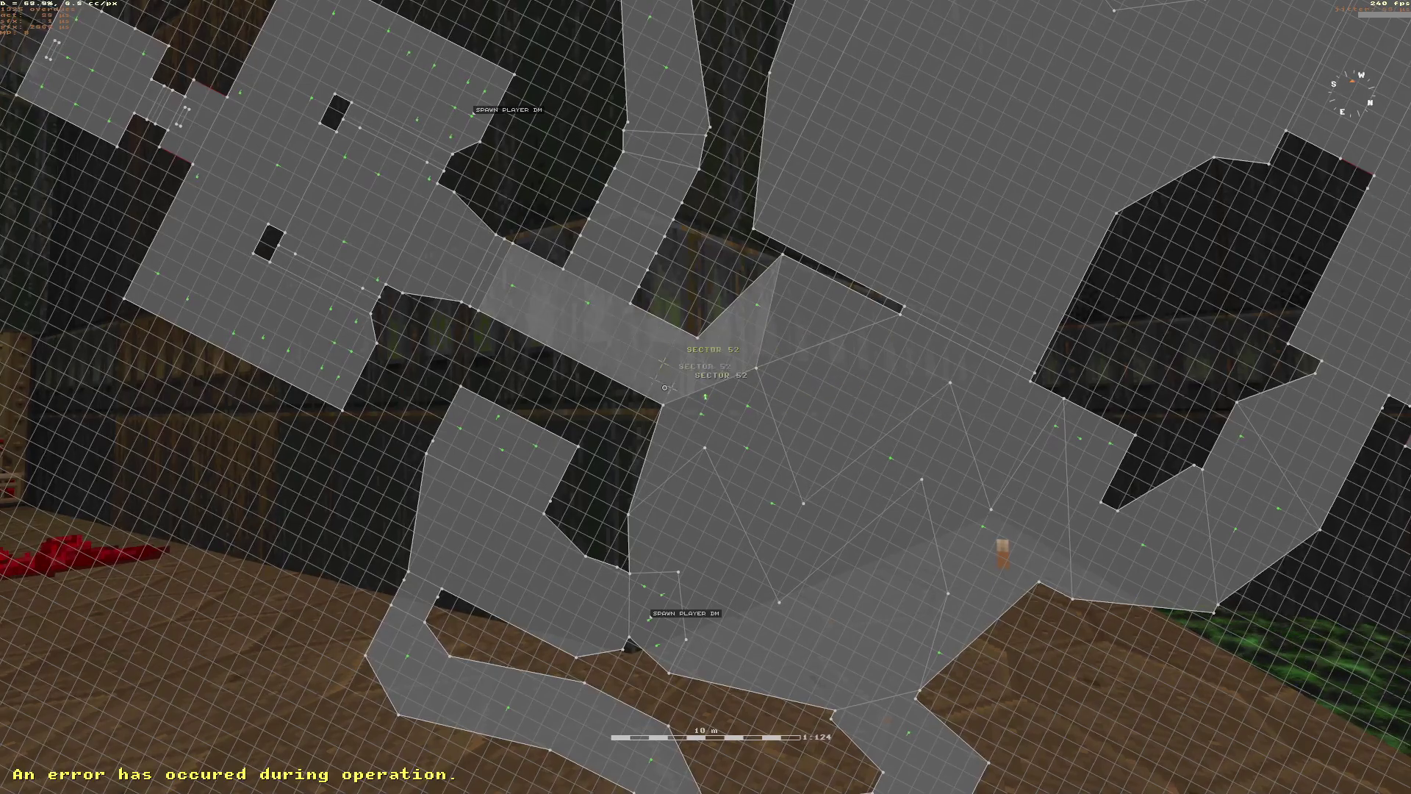
pyautogui.press('Left')
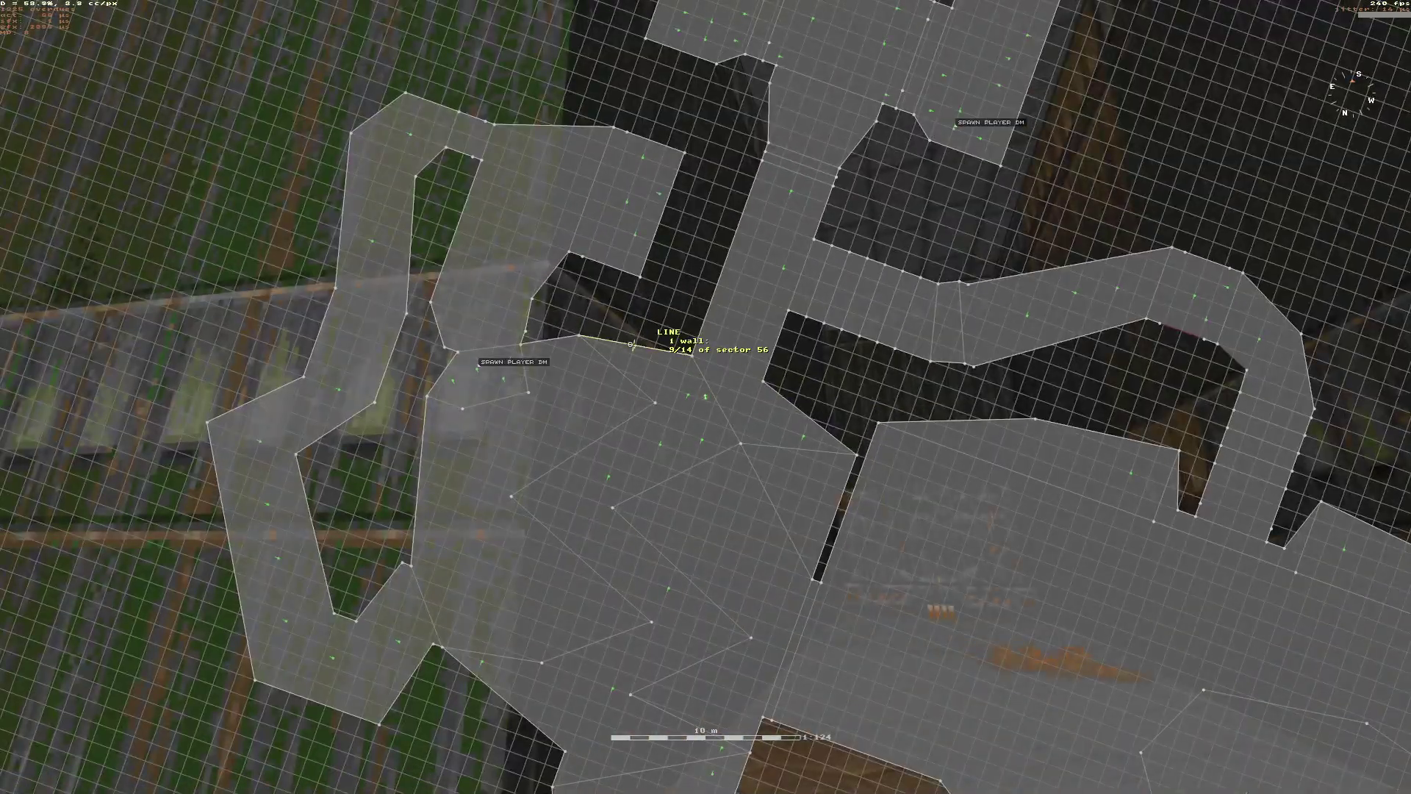
pyautogui.click(777, 356)
pyautogui.press('Tab')
pyautogui.press('Tab')
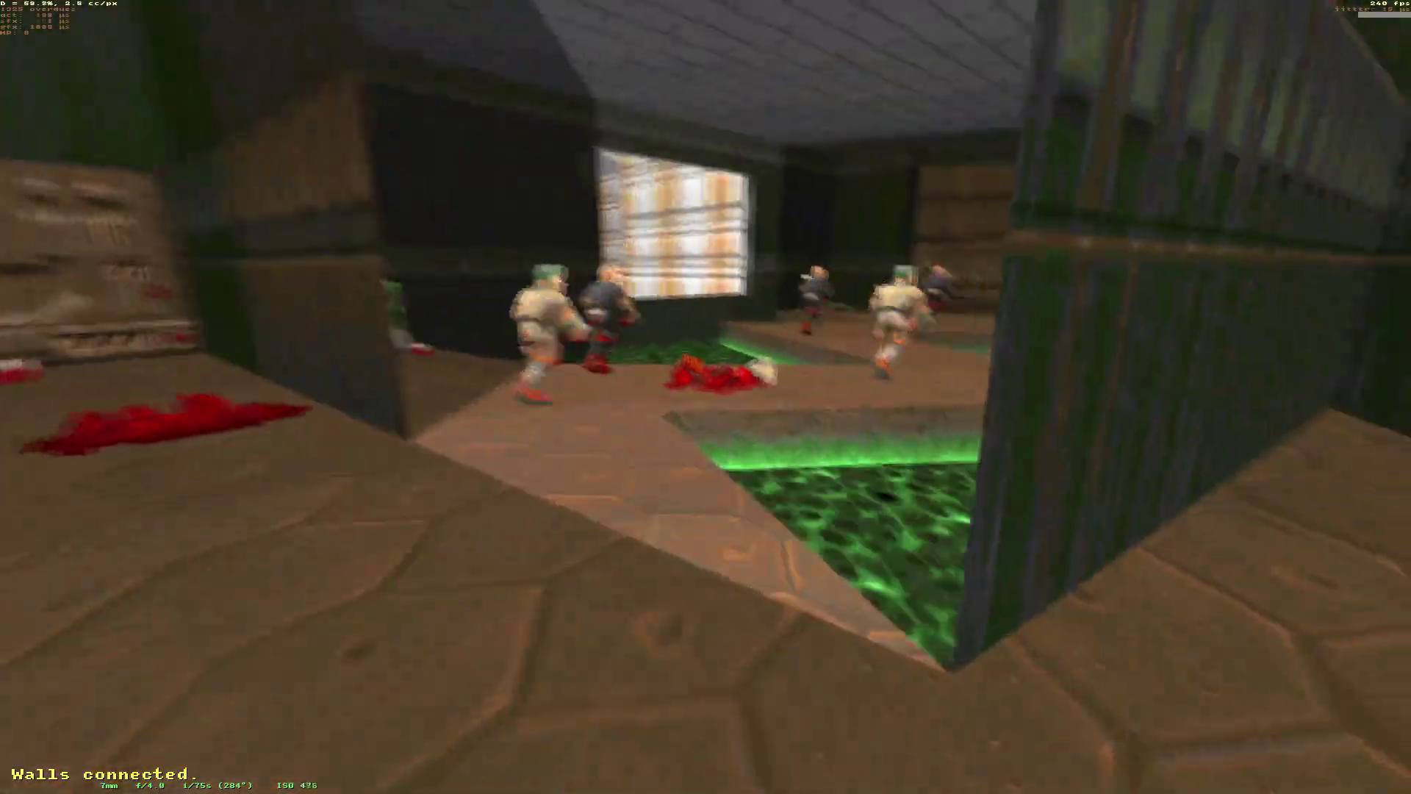
# Walk past the linked walls in the slime room and examine the area around sector 52 on the zoomed-out map.
pyautogui.press('w')
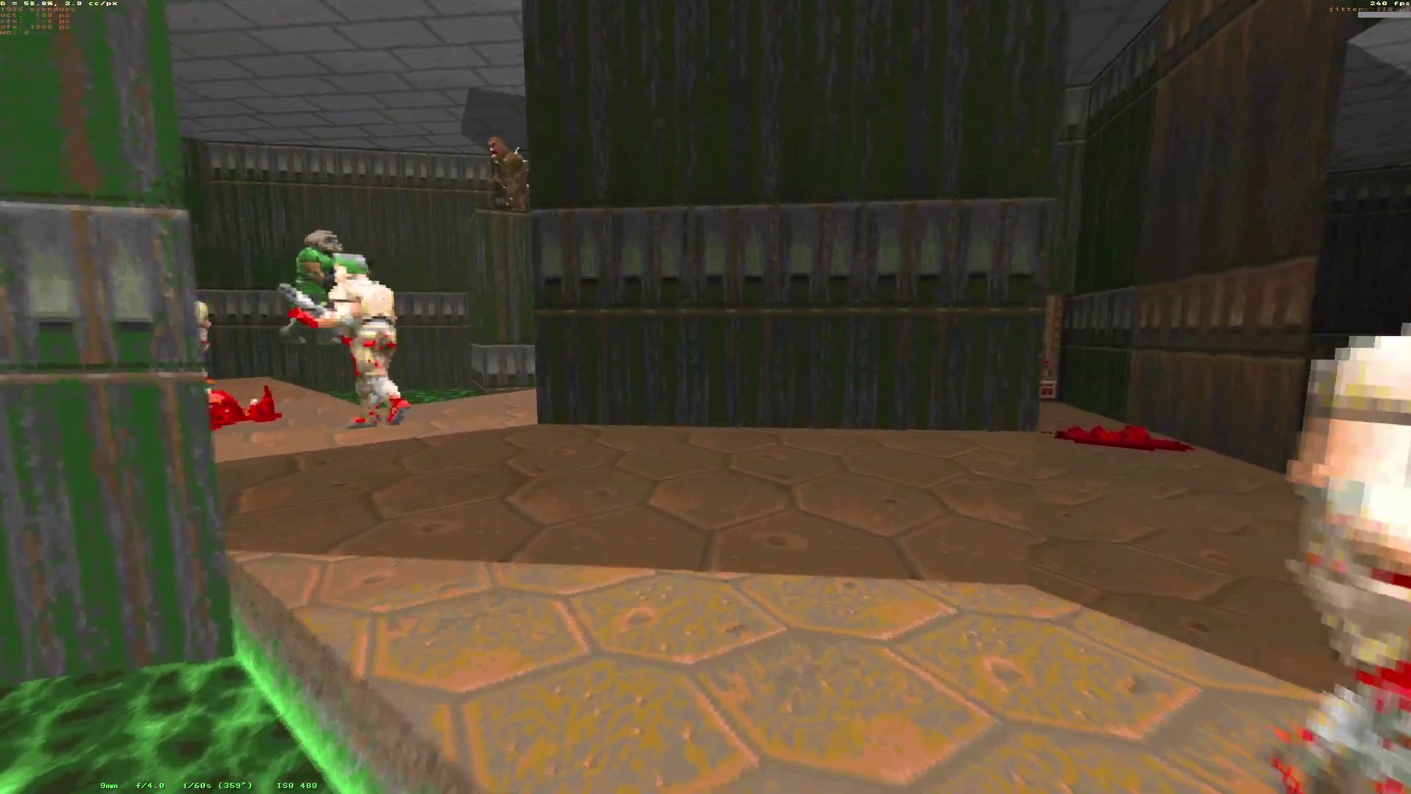
pyautogui.press('Tab')
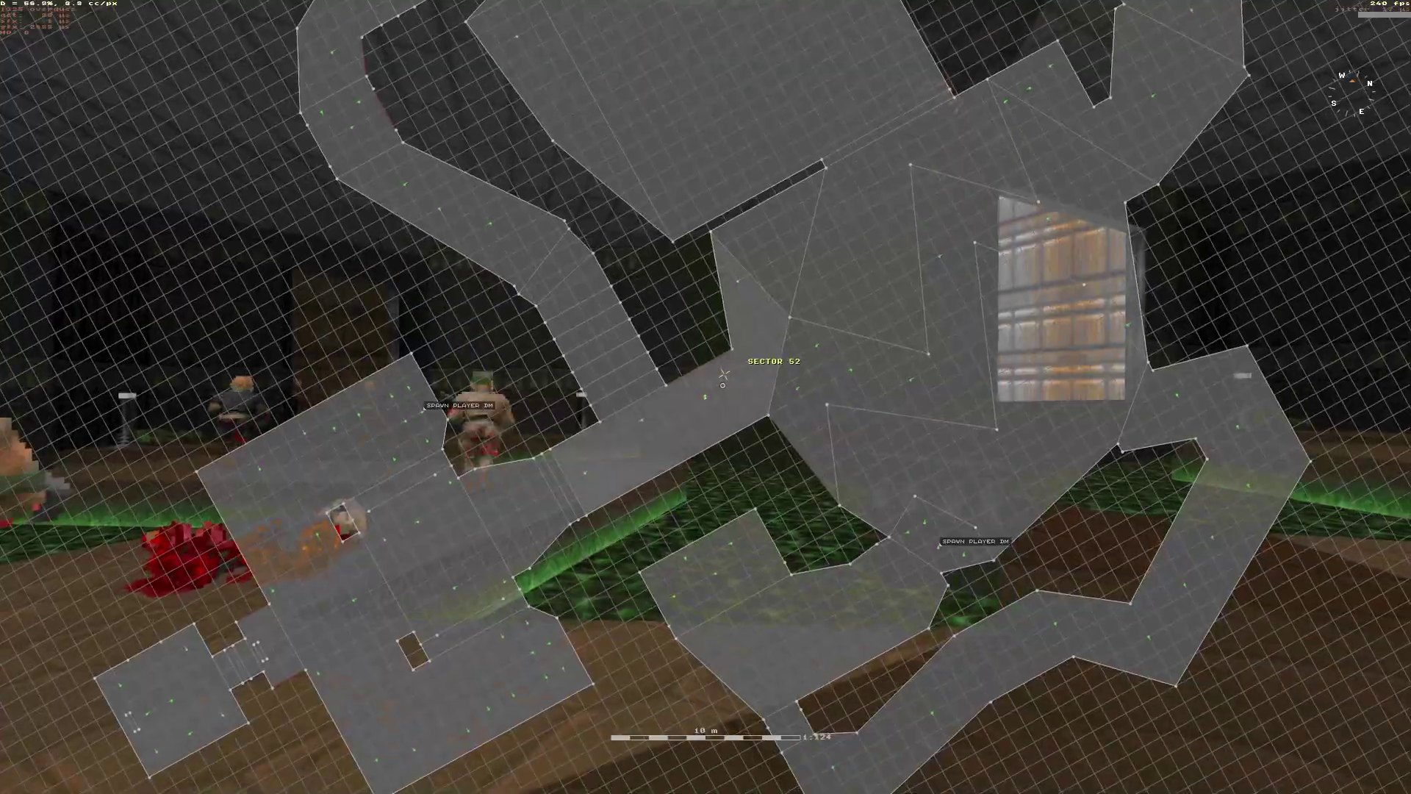
pyautogui.scroll(-5, 717, 397)
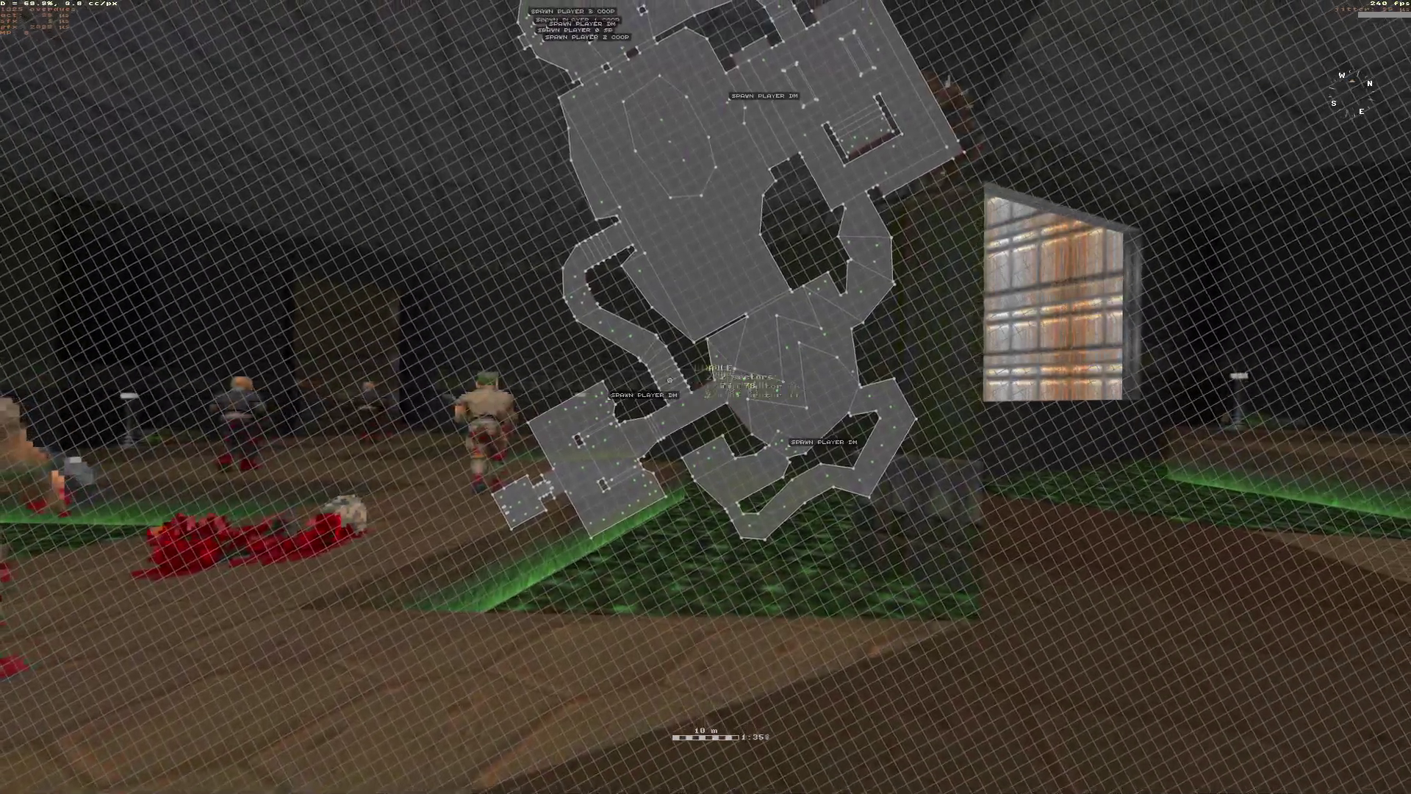
pyautogui.press('Tab')
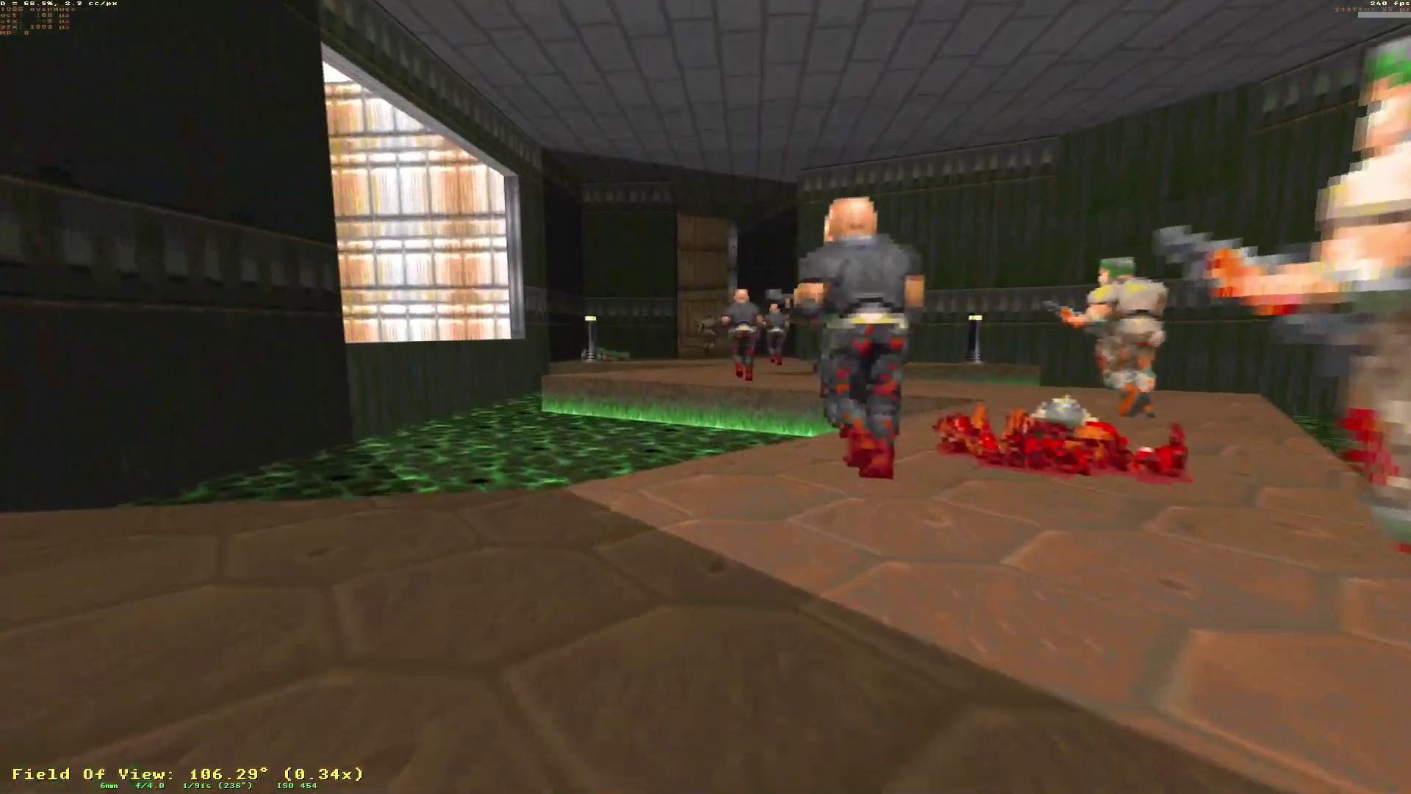
pyautogui.scroll(3, 706, 397)
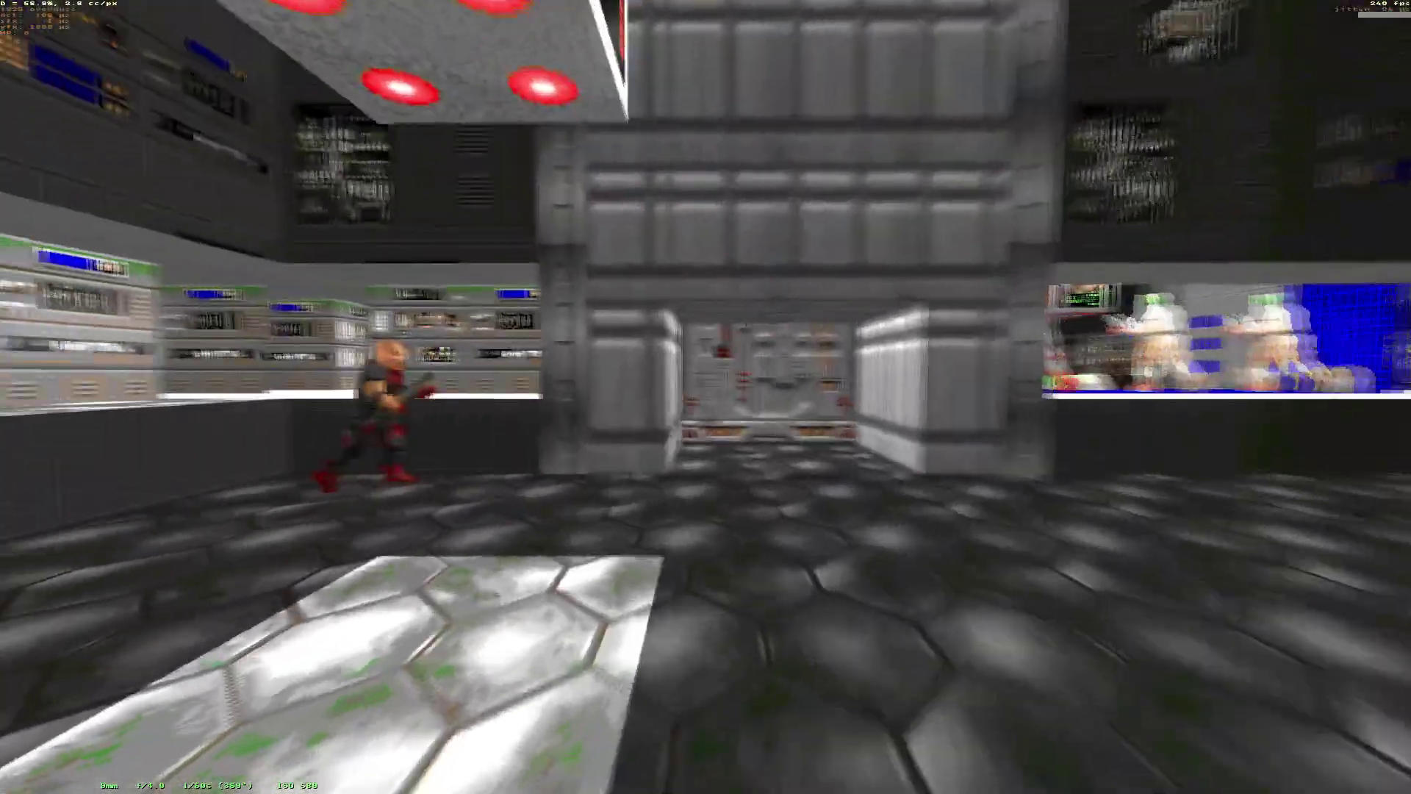
# Toggle noclip mode to pass between the computer room, the outdoor area with the rusty metal walls and the slime room.
pyautogui.press('n')
pyautogui.press('n')
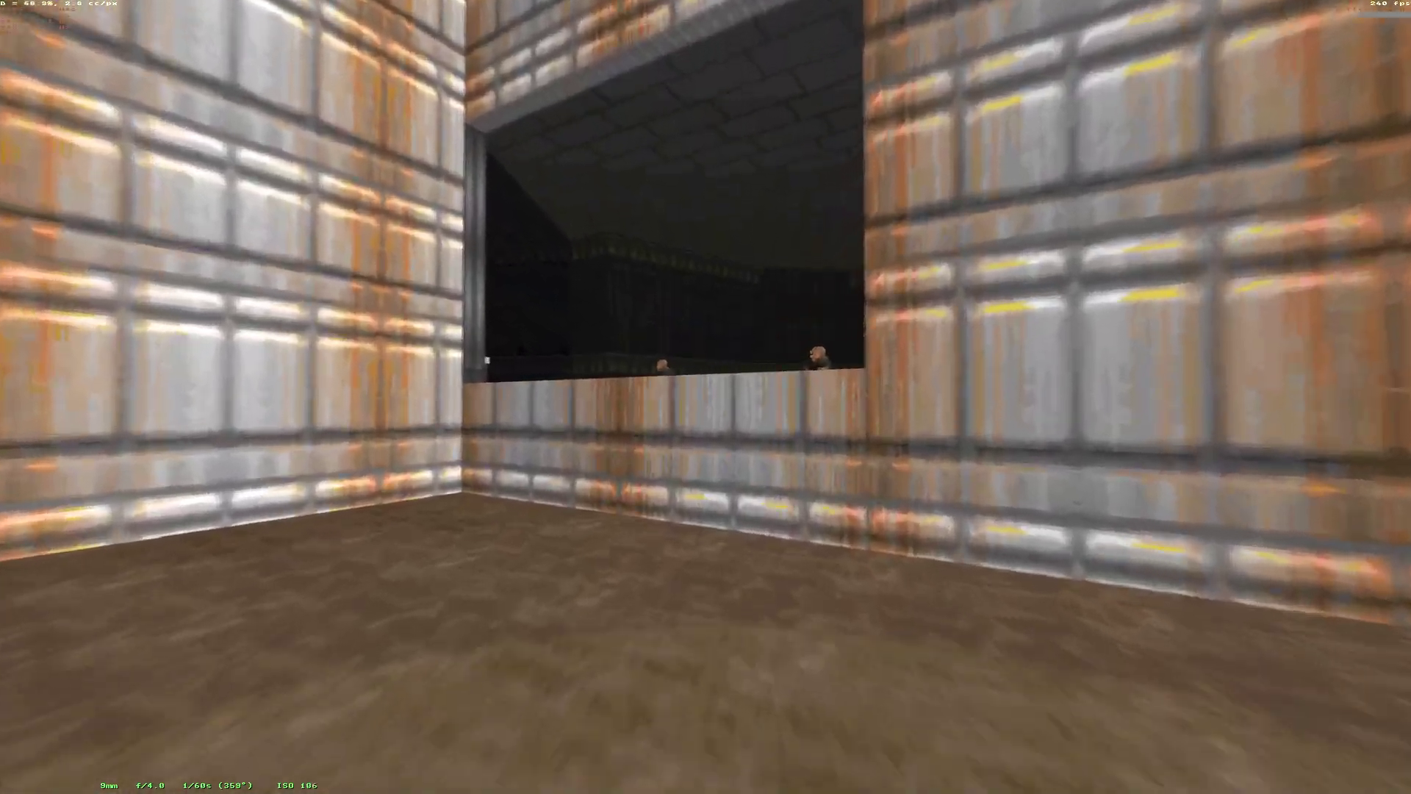
pyautogui.press('n')
pyautogui.press('n')
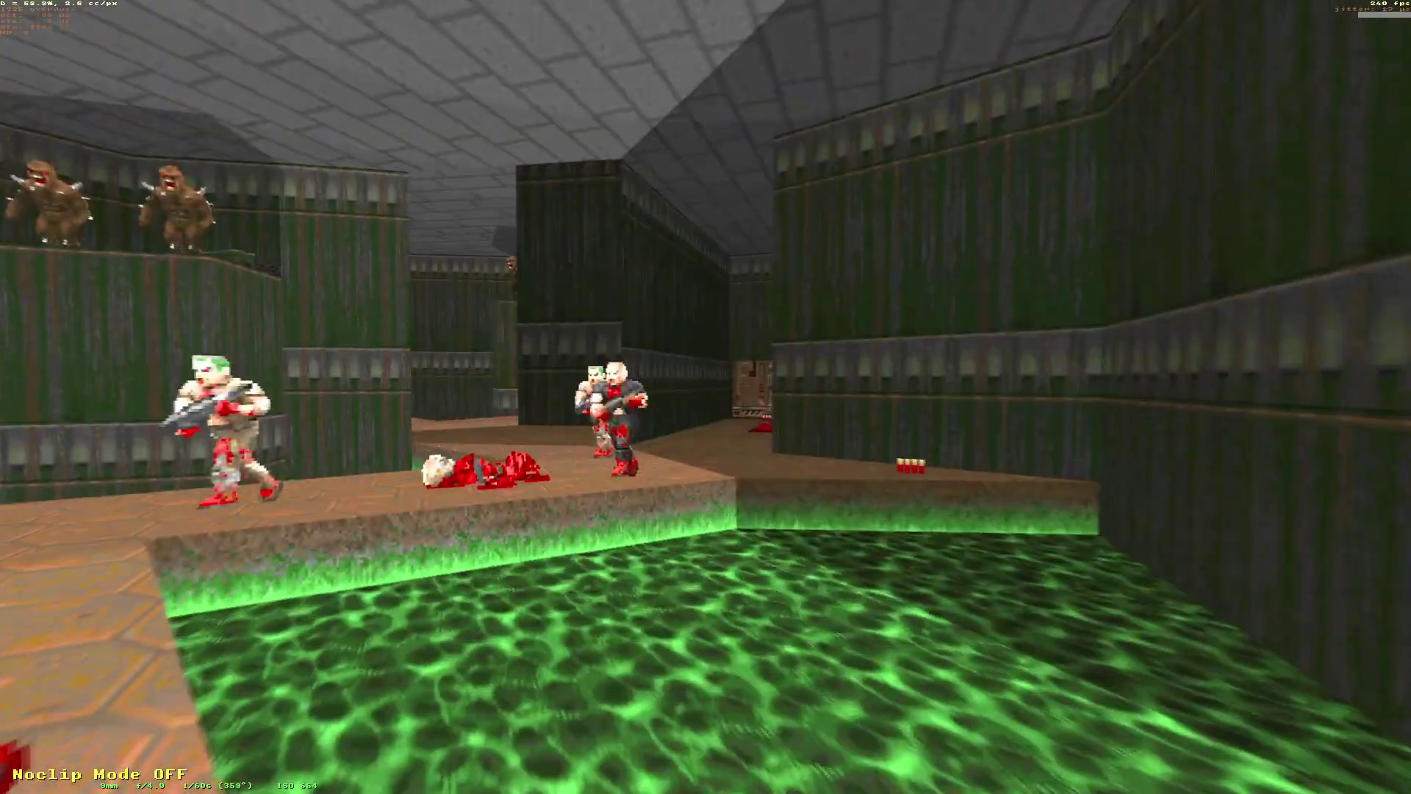